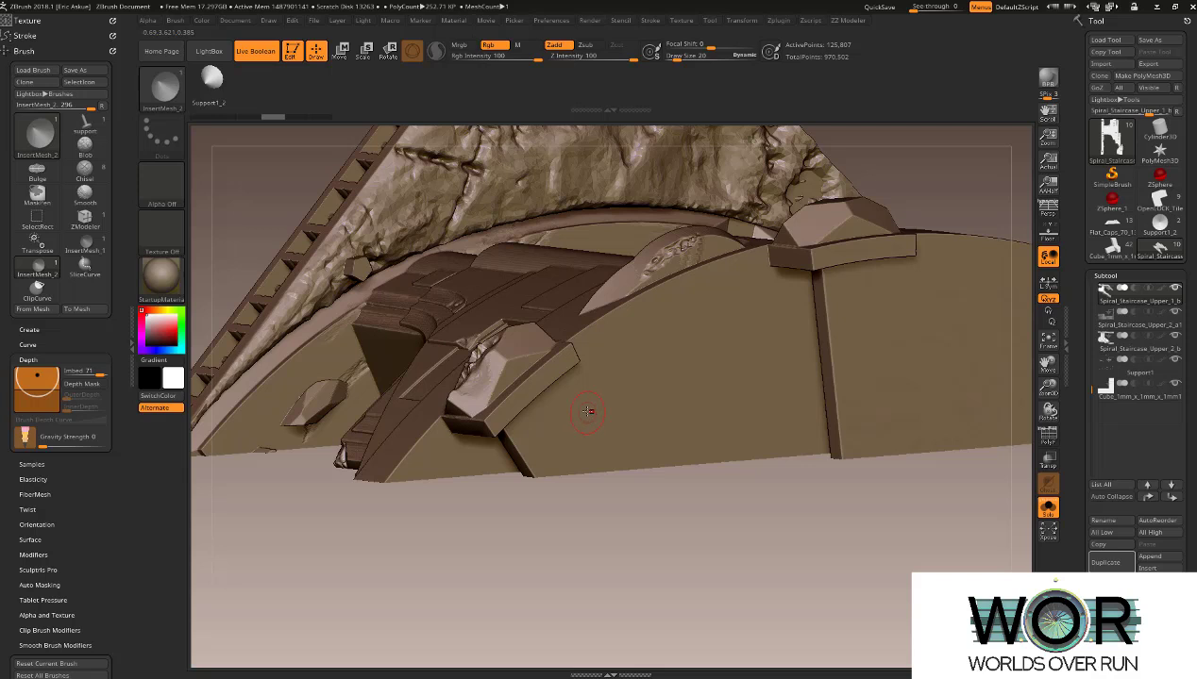
Examine the Support1 discs beneath the staircase's overhanging blocks, with that subtool active and the polygroup wireframe shown.
{"action": "left_click_drag", "start_coordinate": [587, 411], "coordinate": [573, 572]}
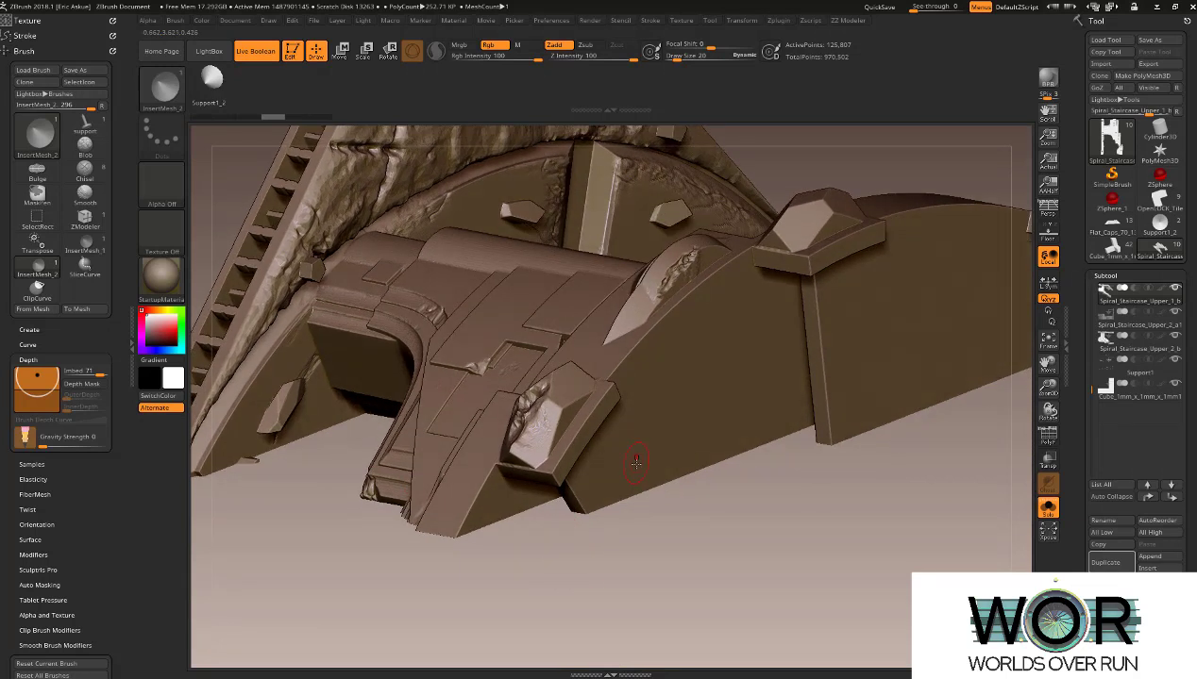
{"action": "left_click_drag", "start_coordinate": [639, 500], "coordinate": [609, 536]}
{"action": "left_click", "coordinate": [576, 548], "text": "alt"}
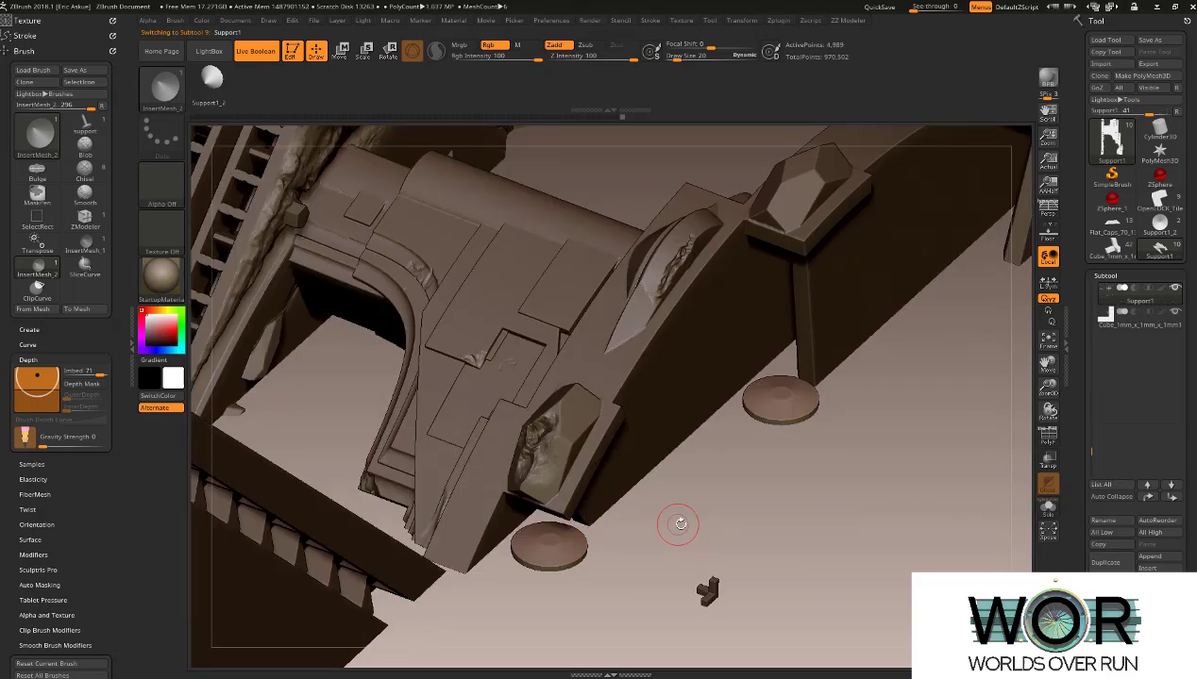
{"action": "key", "text": "shift+f"}
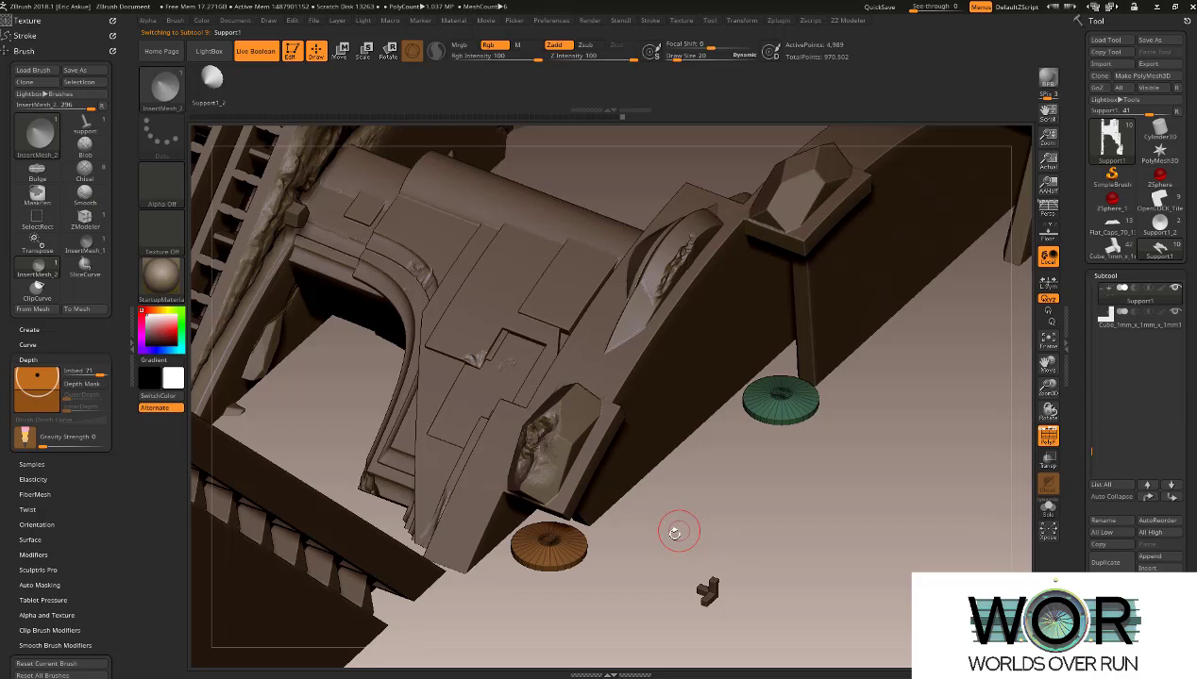
{"action": "mouse_move", "coordinate": [545, 528]}
{"action": "left_mouse_down"}
{"action": "mouse_move", "coordinate": [561, 500]}
{"action": "mouse_move", "coordinate": [620, 509]}
{"action": "mouse_move", "coordinate": [716, 452]}
{"action": "left_mouse_up"}
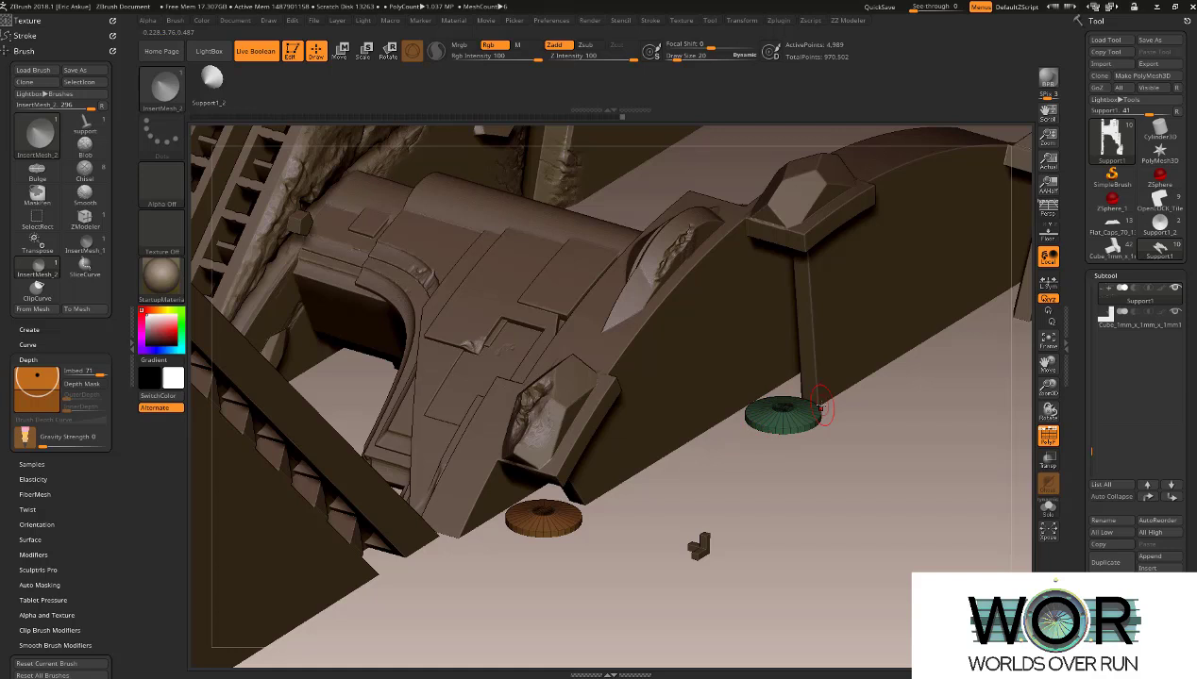
{"action": "left_click_drag", "start_coordinate": [821, 408], "coordinate": [772, 595]}
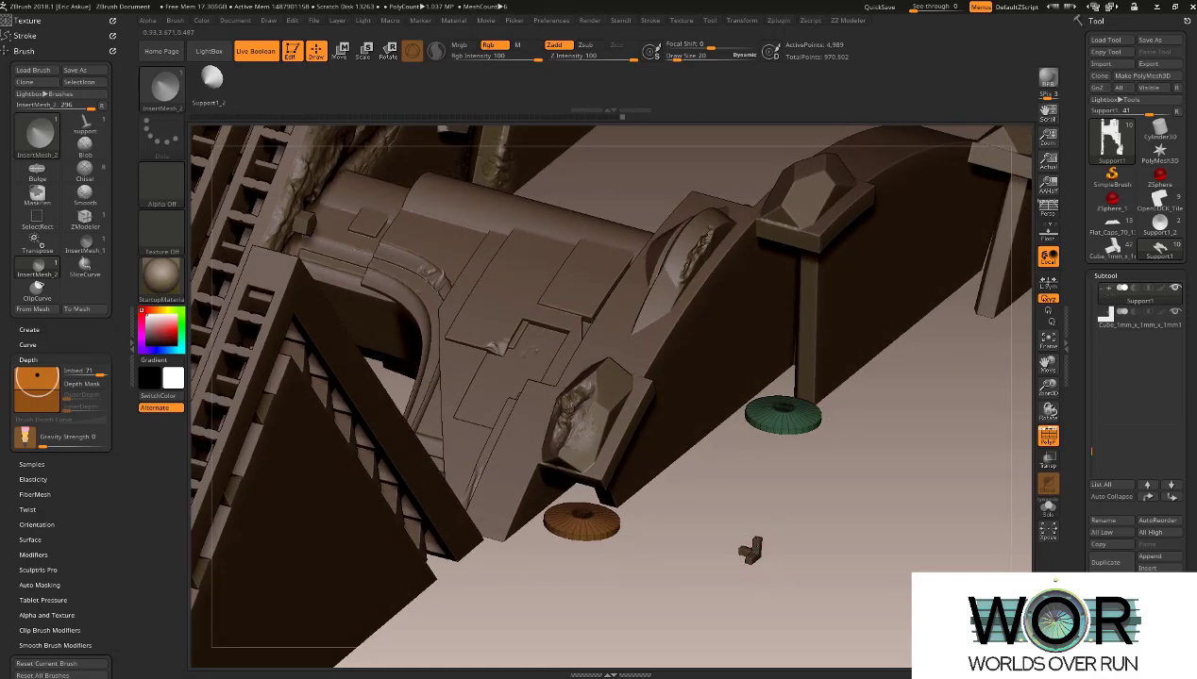
{"action": "mouse_move", "coordinate": [762, 524]}
{"action": "left_mouse_down", "text": "alt"}
{"action": "mouse_move", "coordinate": [742, 448]}
{"action": "mouse_move", "coordinate": [743, 487]}
{"action": "left_mouse_up", "text": "alt"}
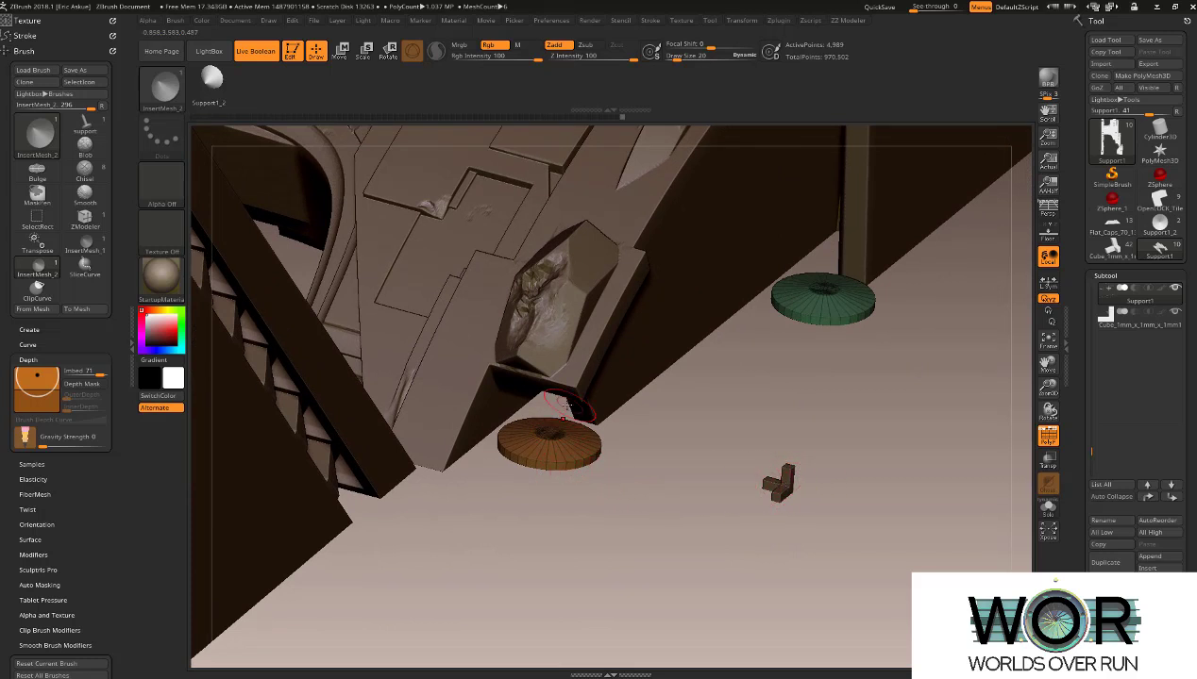
{"action": "mouse_move", "coordinate": [572, 403]}
{"action": "right_mouse_down"}
{"action": "mouse_move", "coordinate": [557, 359]}
{"action": "mouse_move", "coordinate": [574, 402]}
{"action": "mouse_move", "coordinate": [581, 329]}
{"action": "mouse_move", "coordinate": [570, 353]}
{"action": "mouse_move", "coordinate": [587, 306]}
{"action": "mouse_move", "coordinate": [609, 294]}
{"action": "mouse_move", "coordinate": [638, 432]}
{"action": "right_mouse_up"}
On the Spiral_Staircase_Upper_1_b subtool, insert a Support1_2 cone on the lower edge of the overhanging block near its outer corner.
{"action": "left_click", "coordinate": [564, 351], "text": "alt"}
{"action": "key", "text": "shift+f"}
{"action": "right_click_drag", "start_coordinate": [596, 370], "coordinate": [648, 340], "text": "alt"}
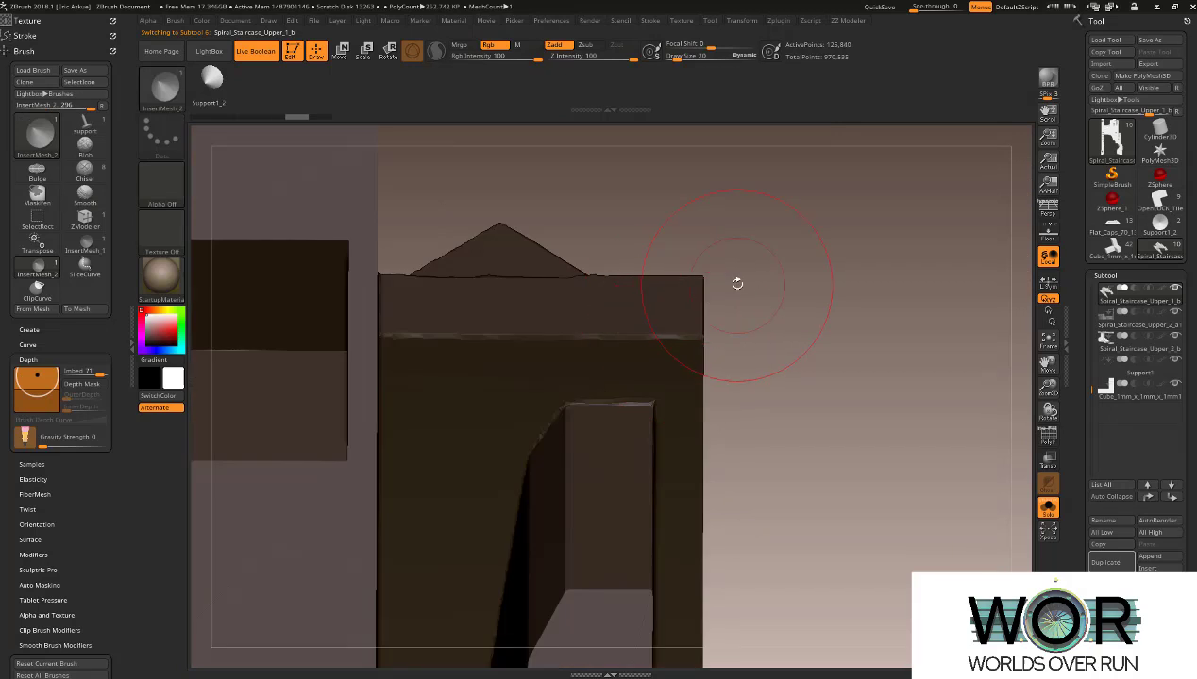
{"action": "key", "text": "w"}
{"action": "key", "text": "q"}
{"action": "key", "text": "z"}
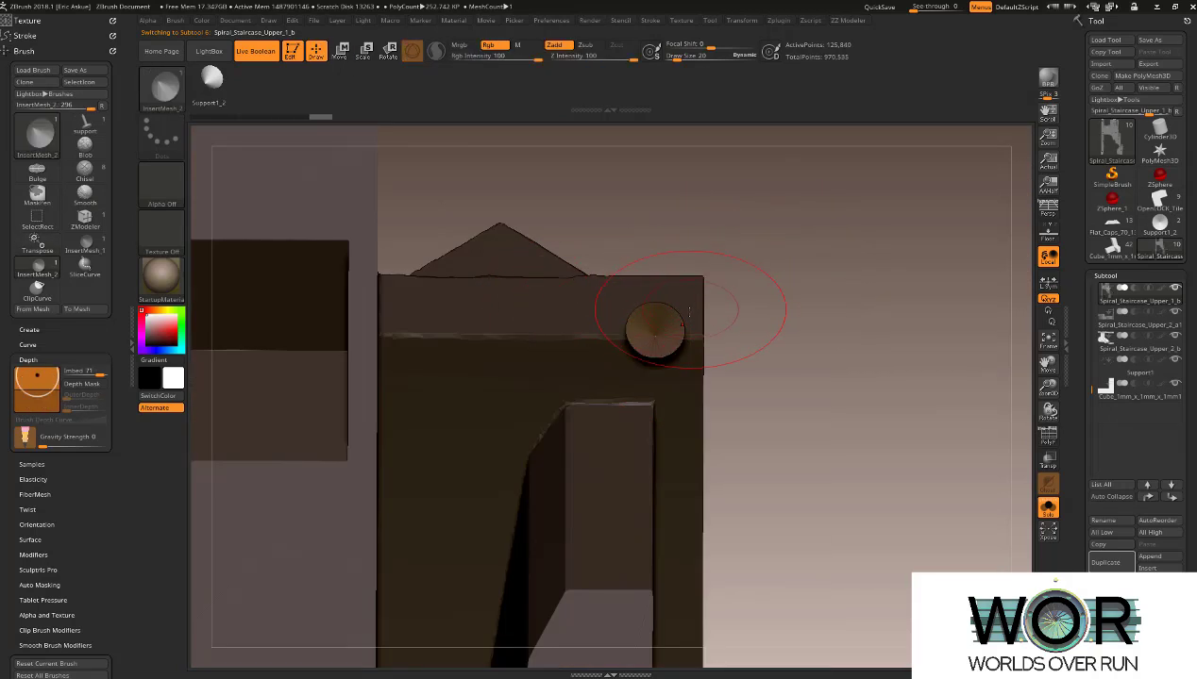
{"action": "right_click_drag", "start_coordinate": [689, 311], "coordinate": [667, 283]}
Move the inserted cone about 0.002 along its axis so its tip meets the block's edge.
{"action": "key", "text": "w"}
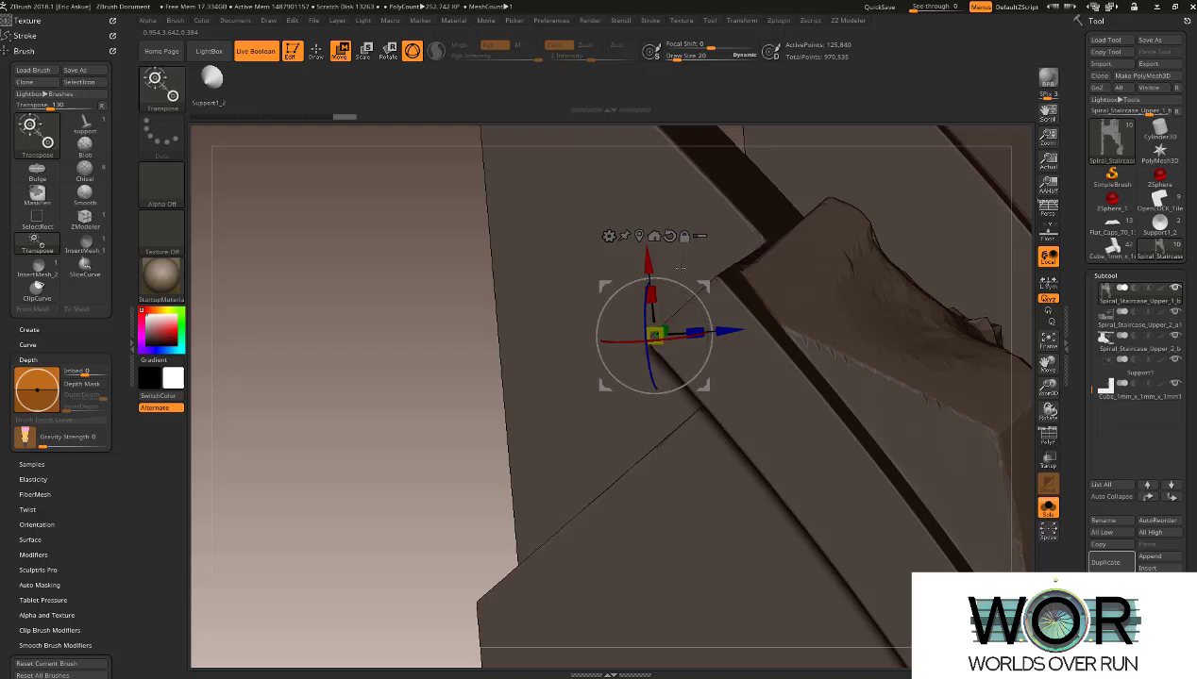
{"action": "right_click_drag", "start_coordinate": [679, 268], "coordinate": [681, 274], "text": "shift"}
{"action": "left_click_drag", "start_coordinate": [687, 289], "coordinate": [613, 379]}
{"action": "left_click_drag", "start_coordinate": [583, 336], "coordinate": [586, 336]}
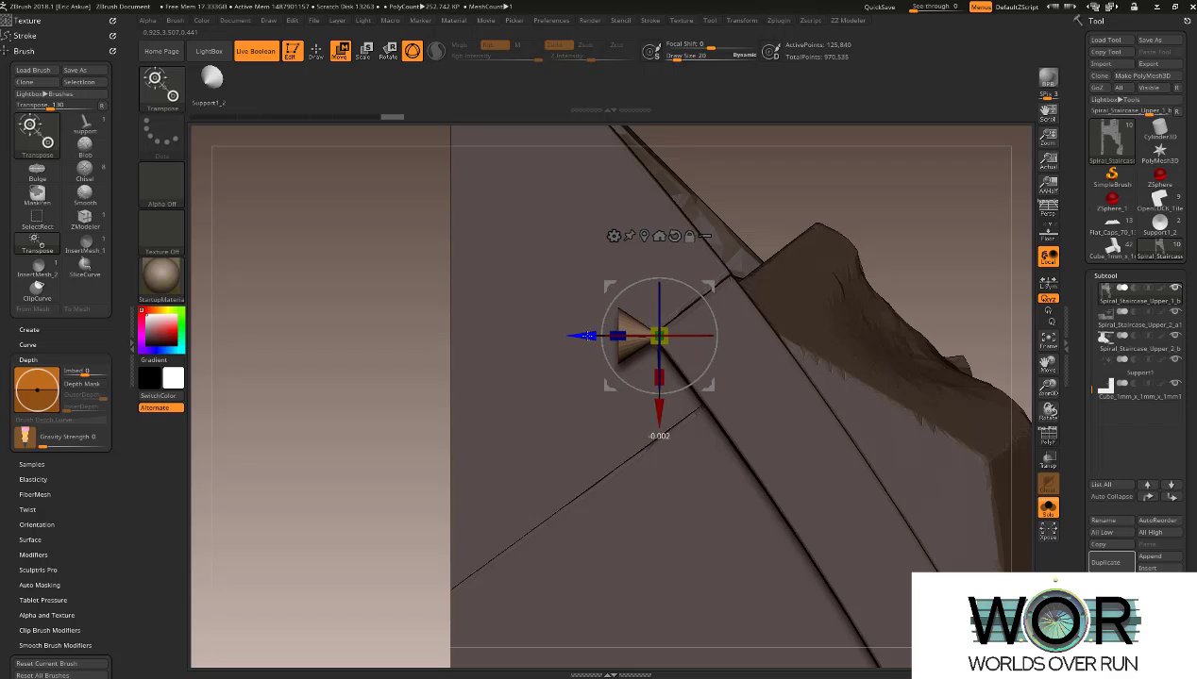
{"action": "mouse_move", "coordinate": [586, 337]}
{"action": "right_mouse_down"}
{"action": "mouse_move", "coordinate": [686, 344]}
{"action": "mouse_move", "coordinate": [685, 332]}
{"action": "mouse_move", "coordinate": [684, 406]}
{"action": "right_mouse_up"}
Insert a second Support1_2 cone on the same block edge, toward its inner end and level with the first.
{"action": "key", "text": "q"}
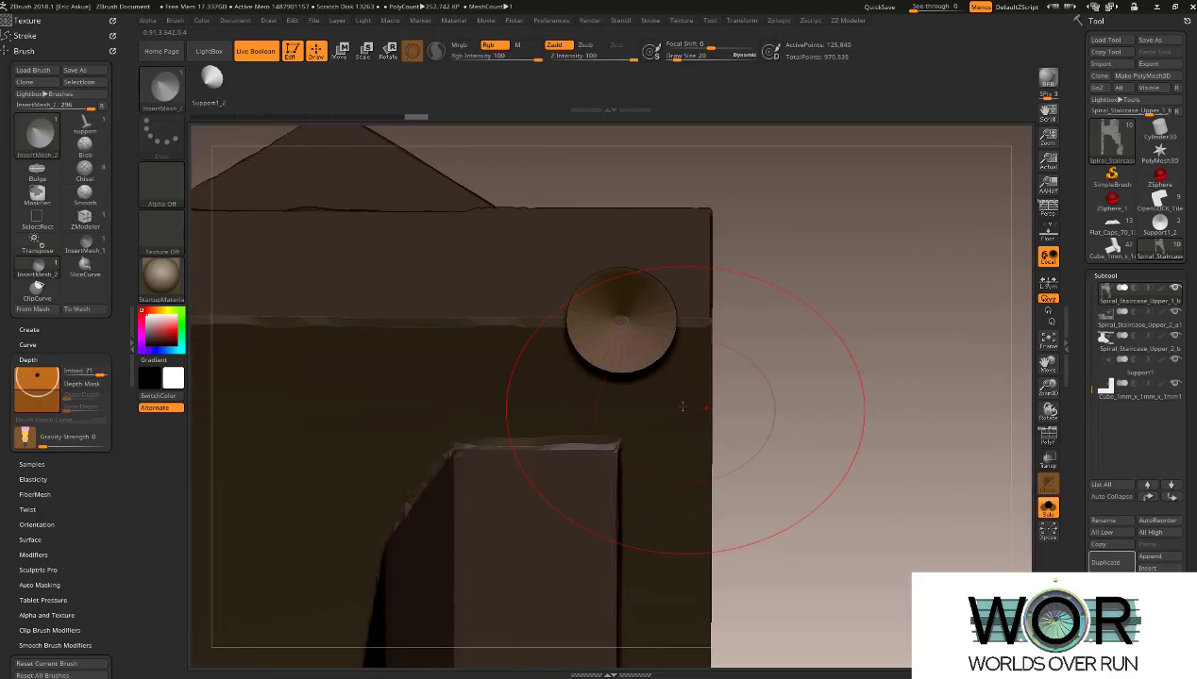
{"action": "mouse_move", "coordinate": [623, 323]}
{"action": "right_mouse_down", "text": "alt"}
{"action": "mouse_move", "coordinate": [679, 377]}
{"action": "mouse_move", "coordinate": [720, 367]}
{"action": "mouse_move", "coordinate": [706, 363]}
{"action": "mouse_move", "coordinate": [693, 317]}
{"action": "right_mouse_up", "text": "alt"}
{"action": "right_click_drag", "start_coordinate": [608, 404], "coordinate": [651, 381], "text": "alt"}
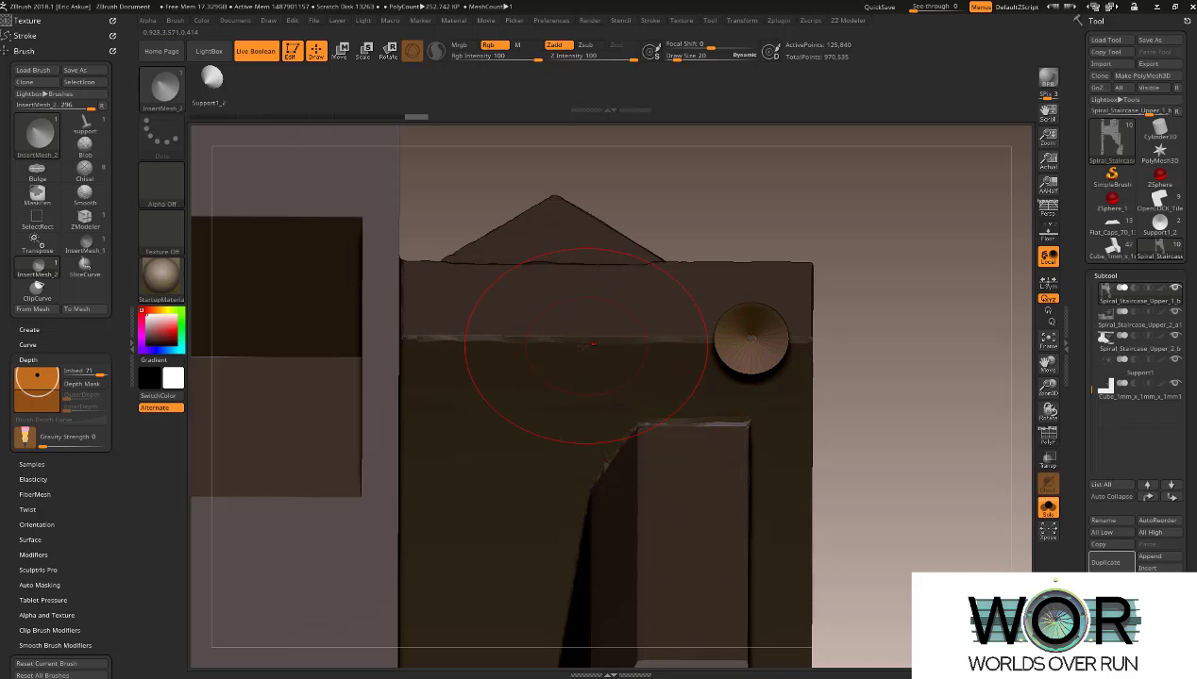
{"action": "right_click_drag", "start_coordinate": [550, 337], "coordinate": [542, 339], "text": "alt"}
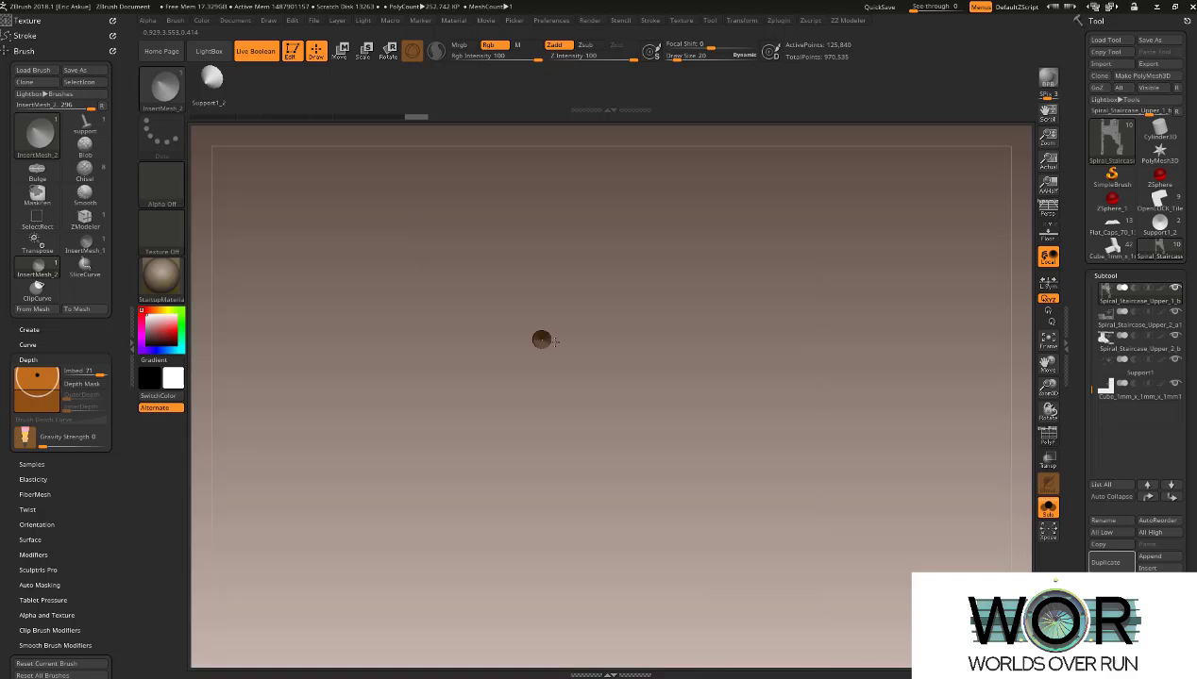
{"action": "left_click_drag", "start_coordinate": [567, 344], "coordinate": [577, 347]}
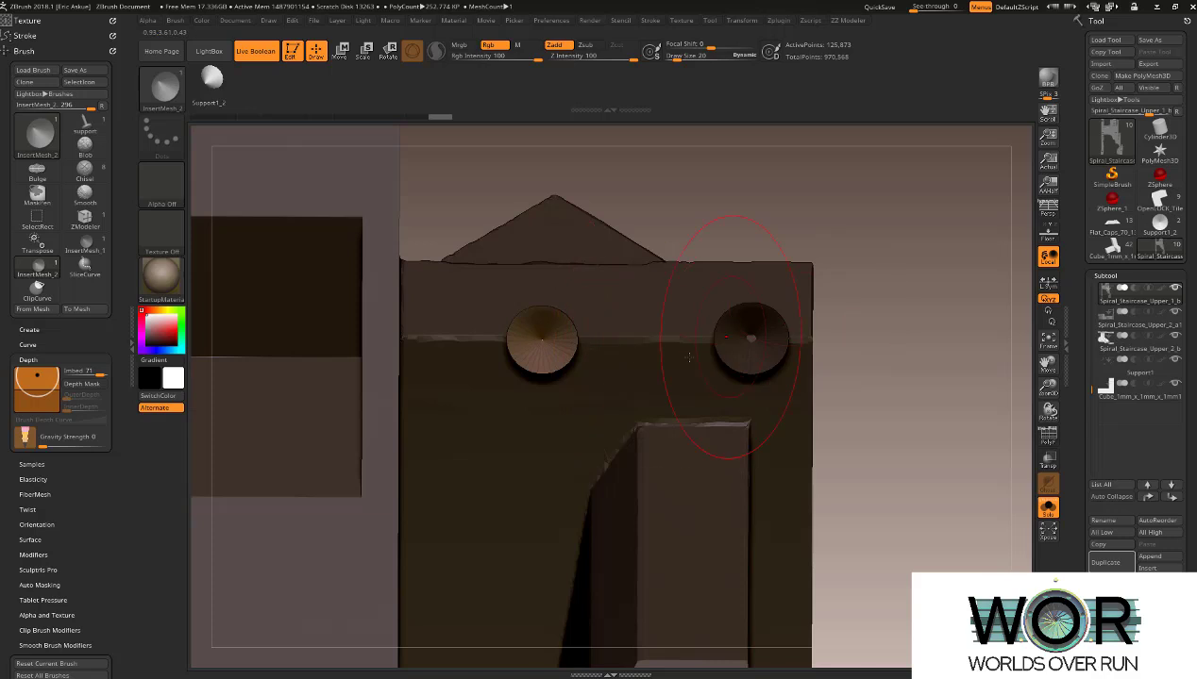
Move the second cone about 0.0014 along its axis and clear the mask from the staircase.
{"action": "key", "text": "w"}
{"action": "mouse_move", "coordinate": [569, 363]}
{"action": "right_mouse_down"}
{"action": "mouse_move", "coordinate": [555, 427]}
{"action": "mouse_move", "coordinate": [538, 415]}
{"action": "right_mouse_up"}
{"action": "left_click_drag", "start_coordinate": [511, 385], "coordinate": [515, 377]}
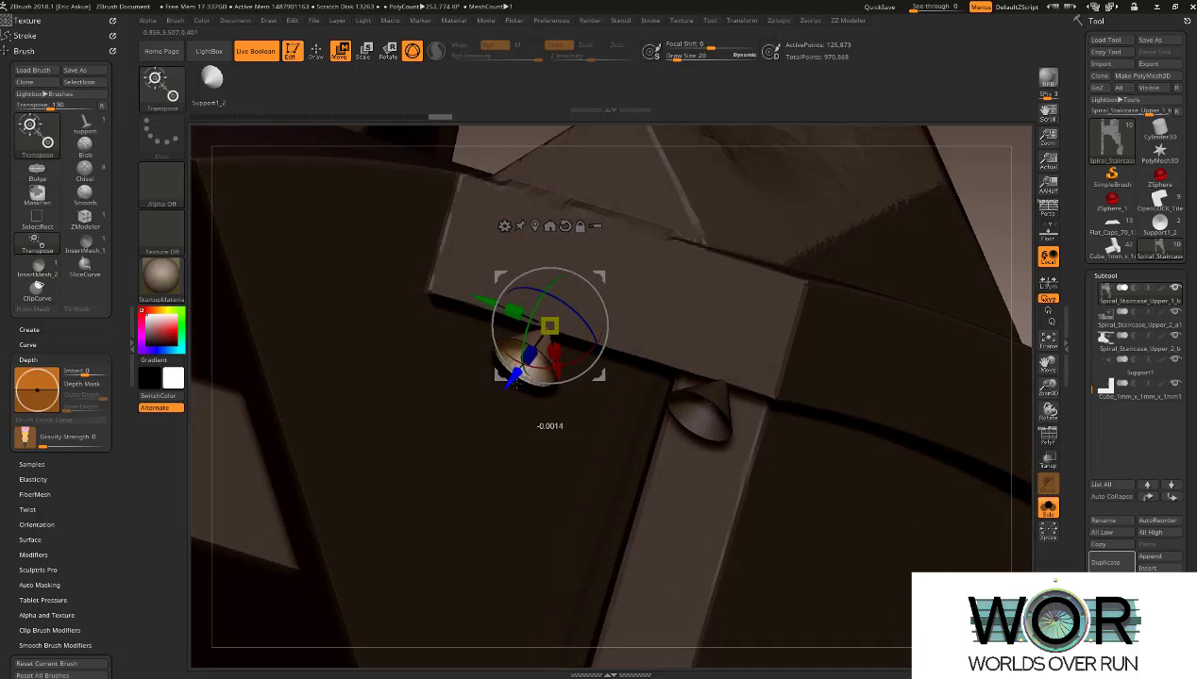
{"action": "mouse_move", "coordinate": [540, 383]}
{"action": "right_mouse_down"}
{"action": "mouse_move", "coordinate": [611, 393]}
{"action": "mouse_move", "coordinate": [613, 409]}
{"action": "mouse_move", "coordinate": [643, 278]}
{"action": "mouse_move", "coordinate": [719, 301]}
{"action": "mouse_move", "coordinate": [738, 371]}
{"action": "mouse_move", "coordinate": [784, 407]}
{"action": "mouse_move", "coordinate": [797, 351]}
{"action": "right_mouse_up"}
{"action": "key", "text": "q"}
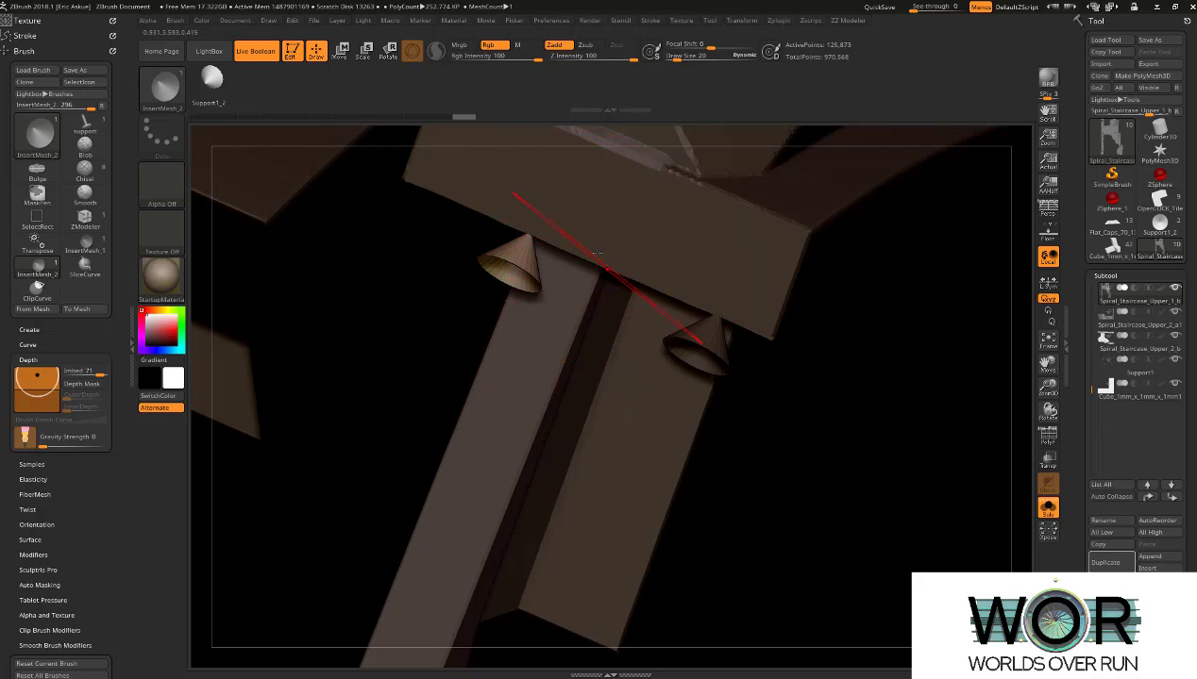
{"action": "mouse_move", "coordinate": [698, 335]}
{"action": "right_mouse_down"}
{"action": "mouse_move", "coordinate": [659, 295]}
{"action": "mouse_move", "coordinate": [686, 322]}
{"action": "mouse_move", "coordinate": [656, 325]}
{"action": "mouse_move", "coordinate": [676, 349]}
{"action": "mouse_move", "coordinate": [559, 345]}
{"action": "mouse_move", "coordinate": [561, 381]}
{"action": "right_mouse_up"}
{"action": "left_click_drag", "start_coordinate": [699, 540], "coordinate": [672, 528], "text": "ctrl"}
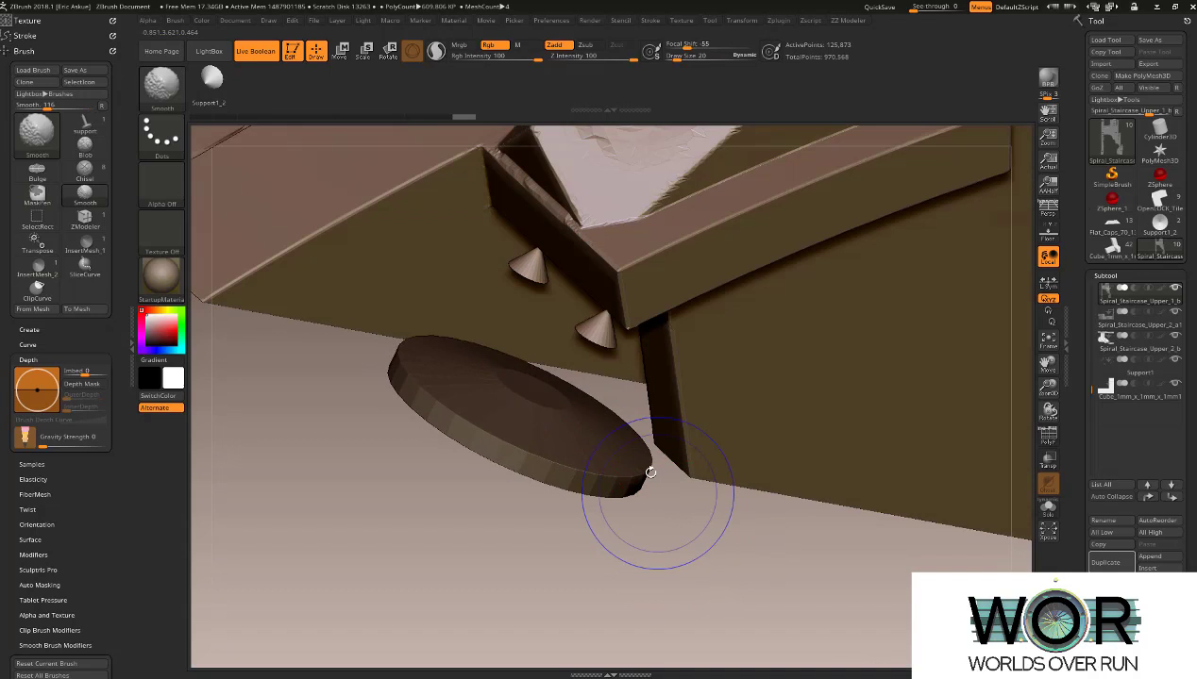
Isolate the two cones by polygroup and split the hidden staircase mesh into a separate subtool.
{"action": "key", "text": "shift+f"}
{"action": "right_click_drag", "start_coordinate": [579, 393], "coordinate": [638, 380]}
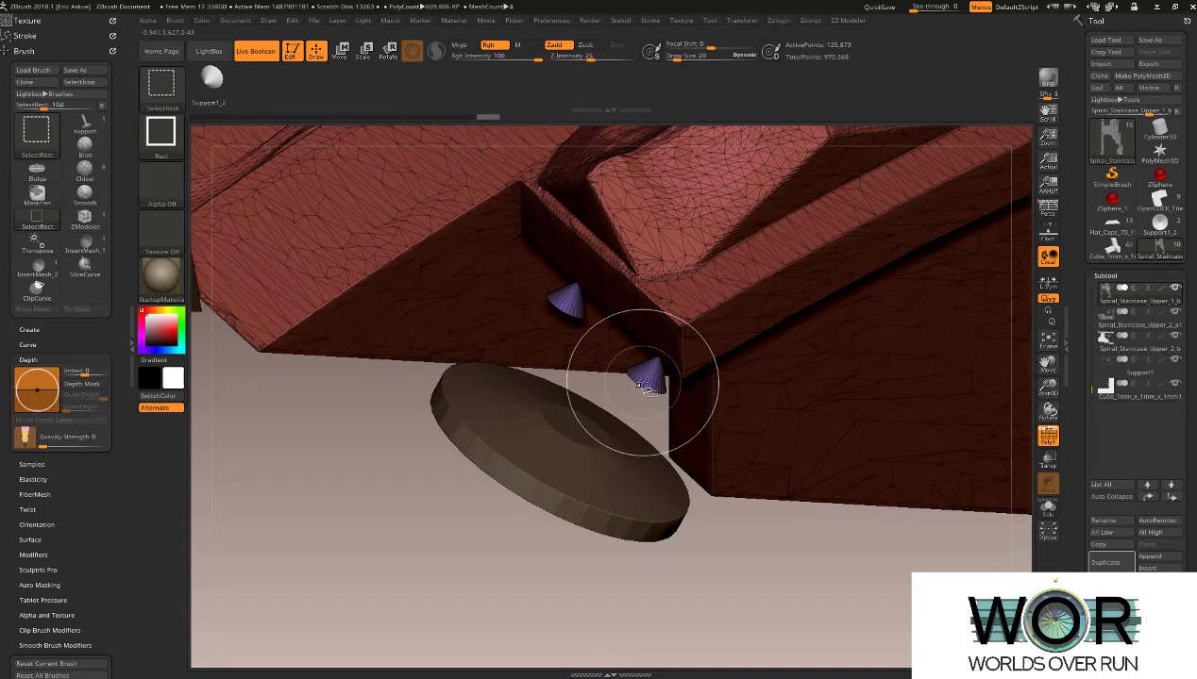
{"action": "left_click", "coordinate": [643, 381], "text": "ctrl+shift"}
{"action": "key", "text": "z"}
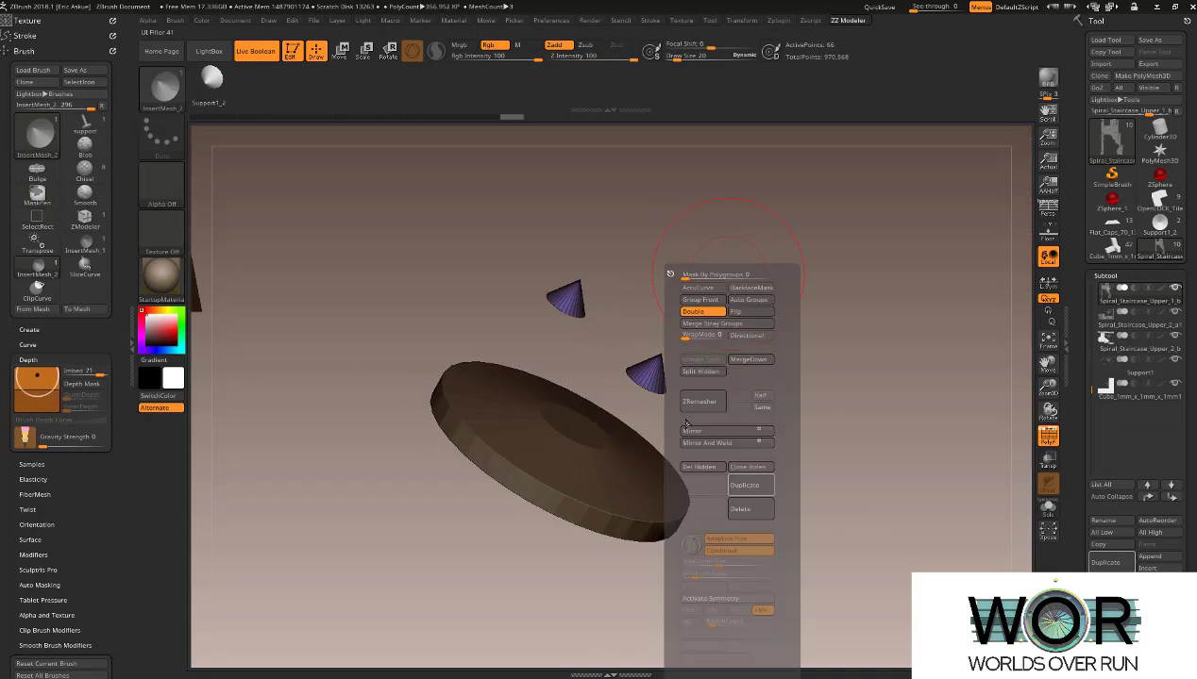
{"action": "left_click", "coordinate": [713, 376]}
{"action": "right_click_drag", "start_coordinate": [716, 356], "coordinate": [654, 382]}
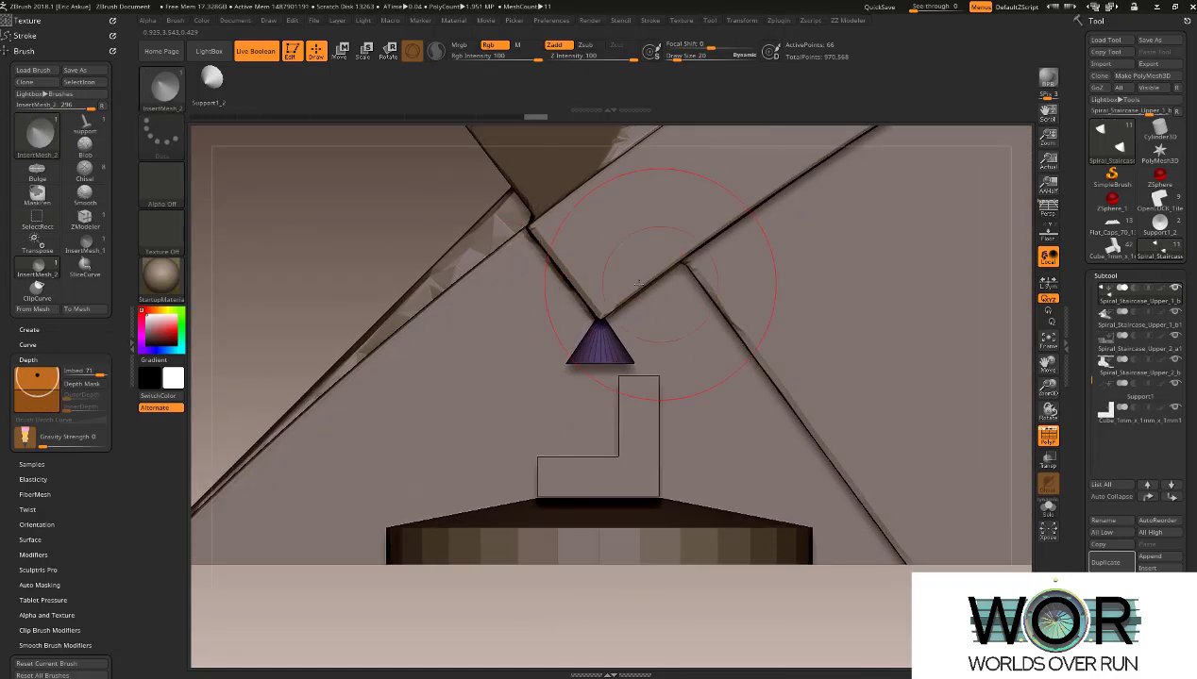
Switch to the ZModeler brush and close the open bases of both cones with Close Holes.
{"action": "key", "text": "ctrl+shift+s"}
{"action": "key", "text": "alt+shift+s"}
{"action": "right_click_drag", "start_coordinate": [480, 332], "coordinate": [476, 291], "text": "alt"}
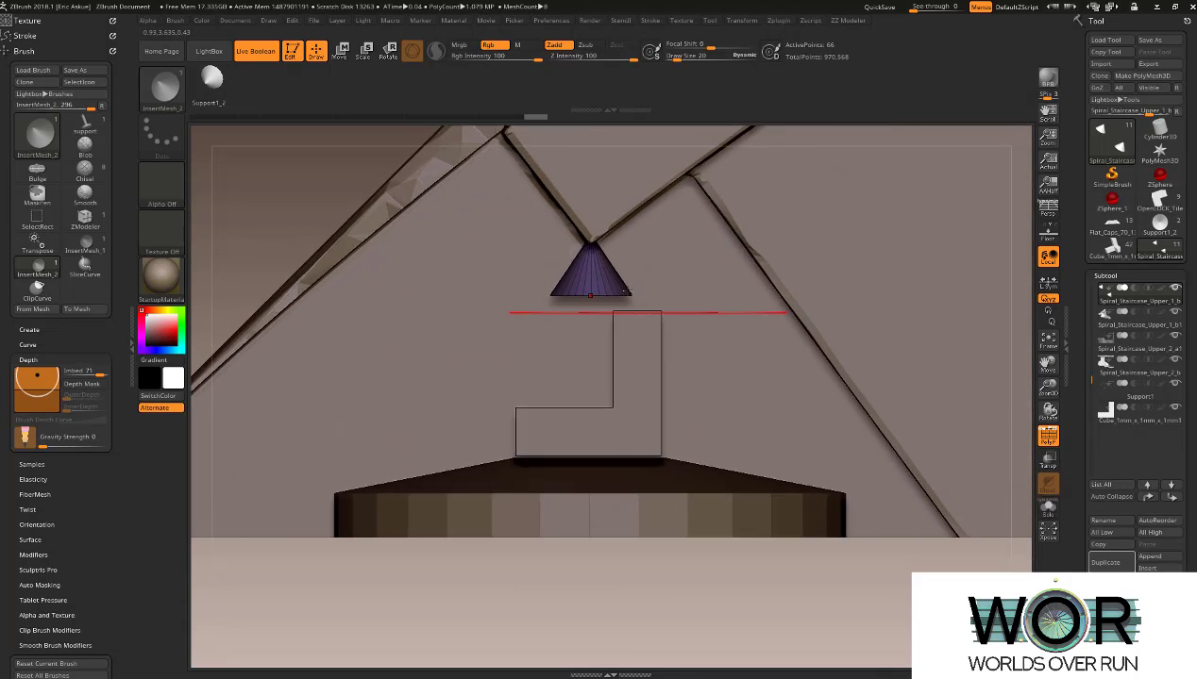
{"action": "right_click_drag", "start_coordinate": [628, 291], "coordinate": [702, 335]}
{"action": "key", "text": "alt+shift+s"}
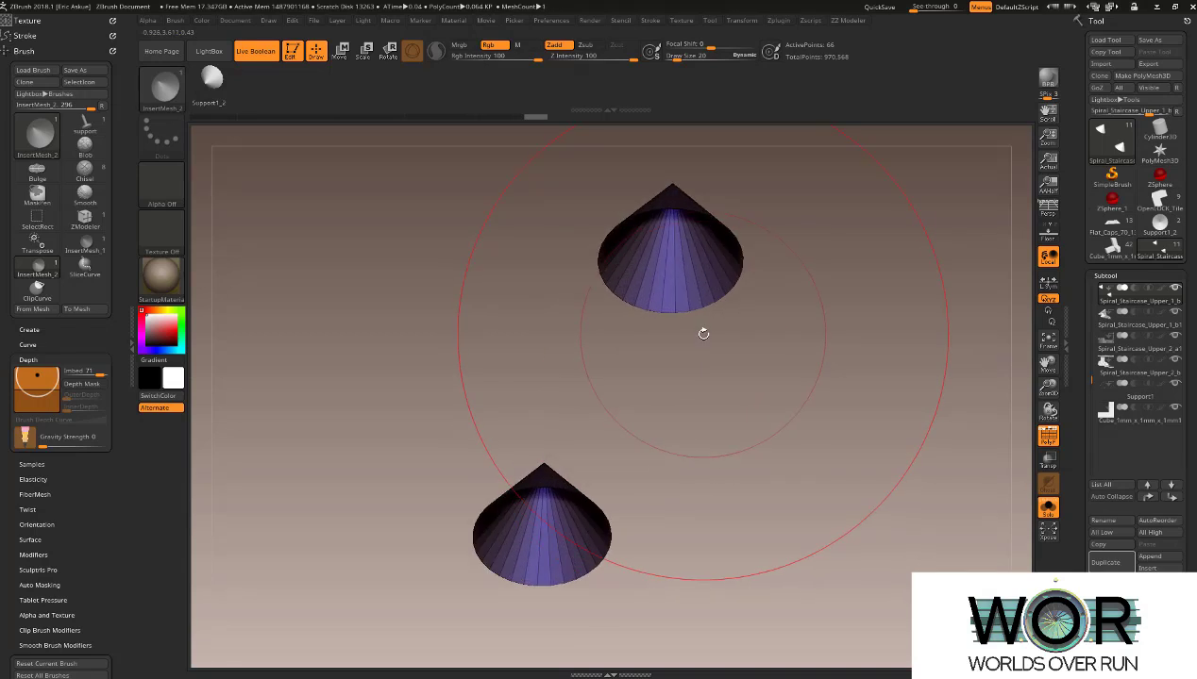
{"action": "key", "text": "b"}
{"action": "key", "text": "z"}
{"action": "key", "text": "m"}
{"action": "key", "text": "space"}
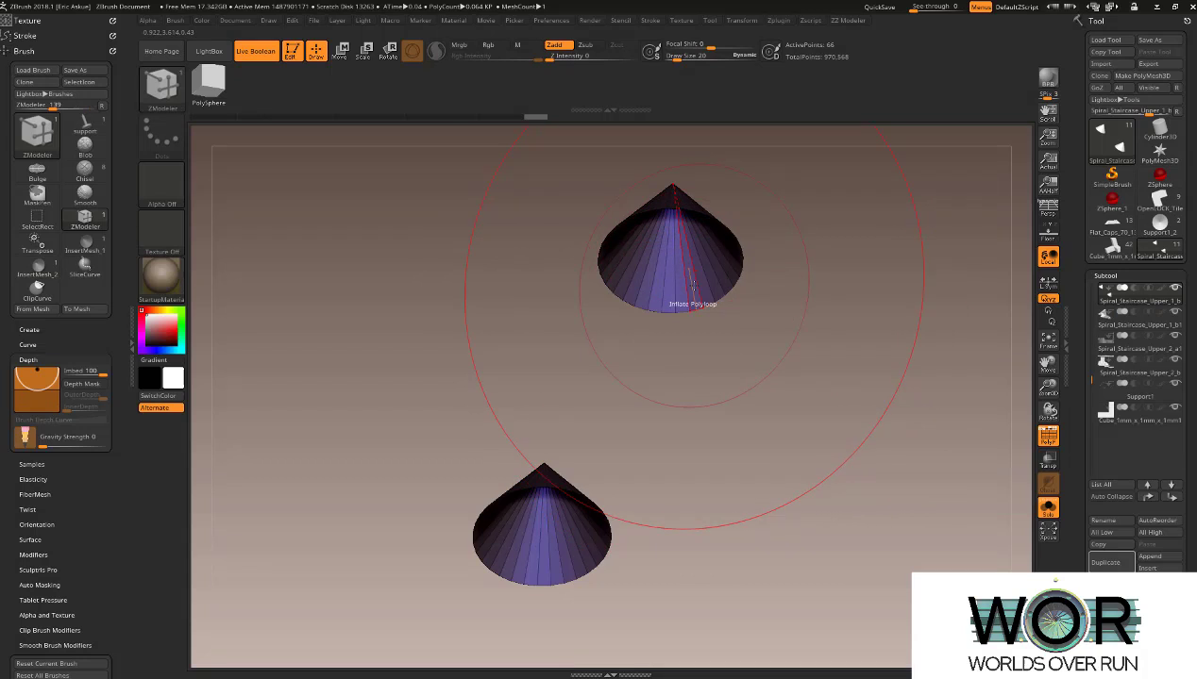
{"action": "mouse_move", "coordinate": [693, 284]}
{"action": "right_mouse_down"}
{"action": "mouse_move", "coordinate": [713, 304]}
{"action": "mouse_move", "coordinate": [692, 304]}
{"action": "right_mouse_up"}
{"action": "key", "text": "z"}
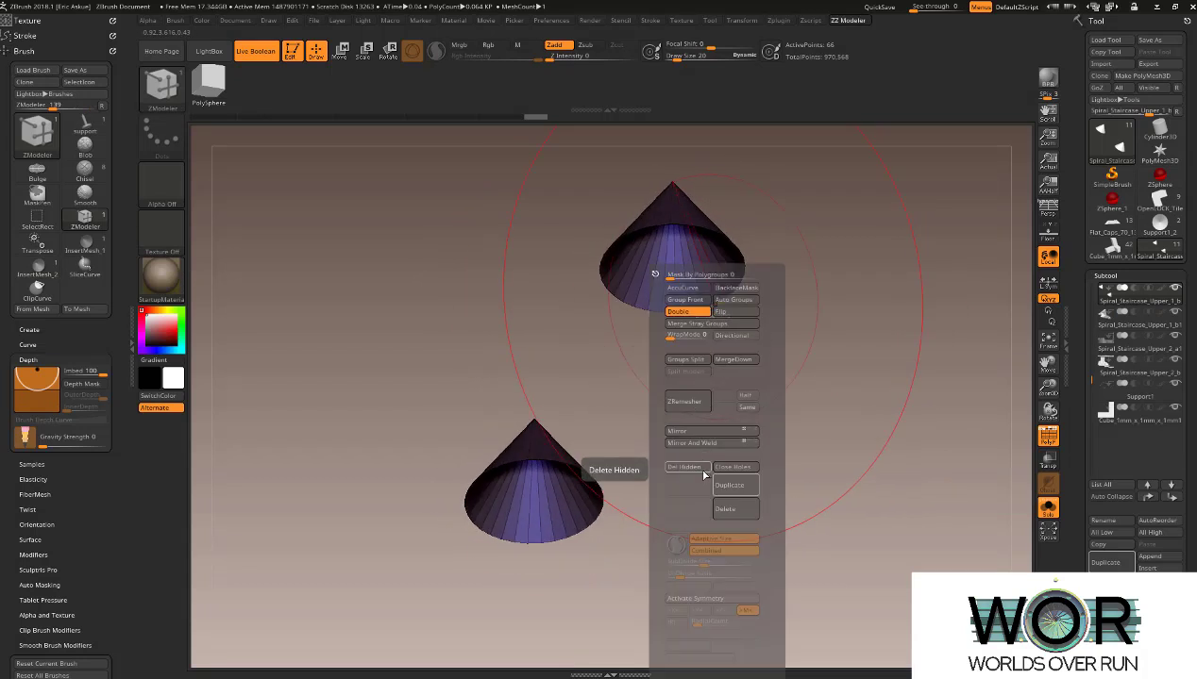
{"action": "left_click", "coordinate": [735, 468]}
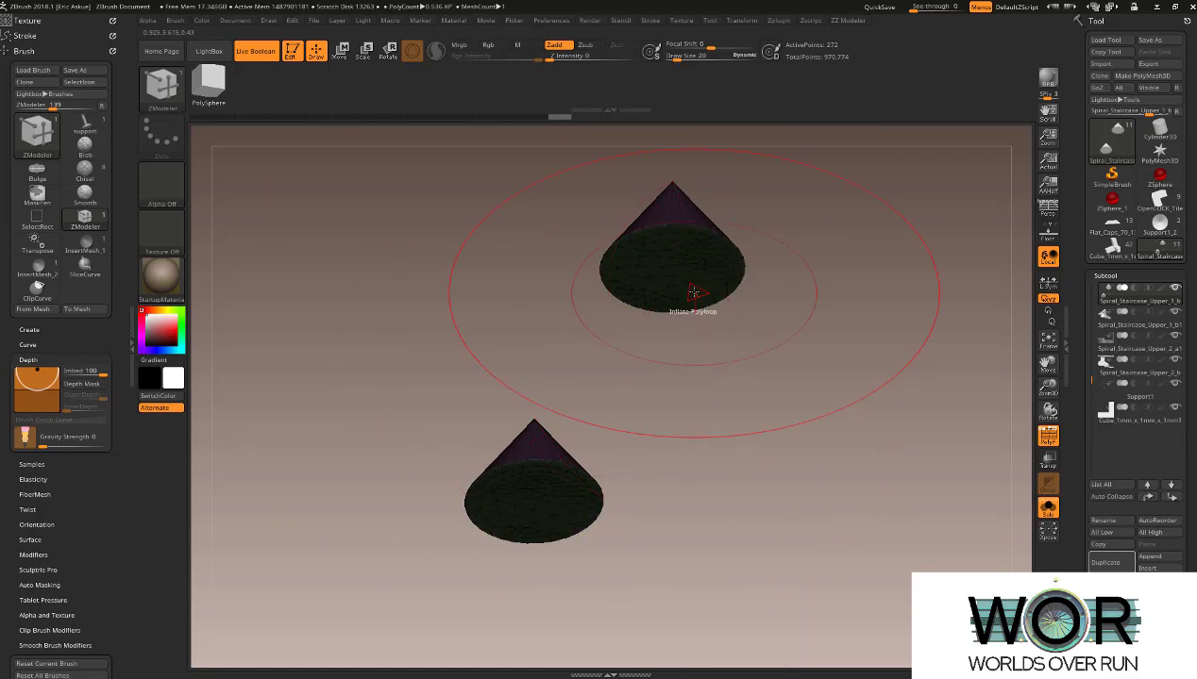
Slice both cones horizontally just above their bases with the SliceCurve brush.
{"action": "right_click_drag", "start_coordinate": [689, 289], "coordinate": [635, 315]}
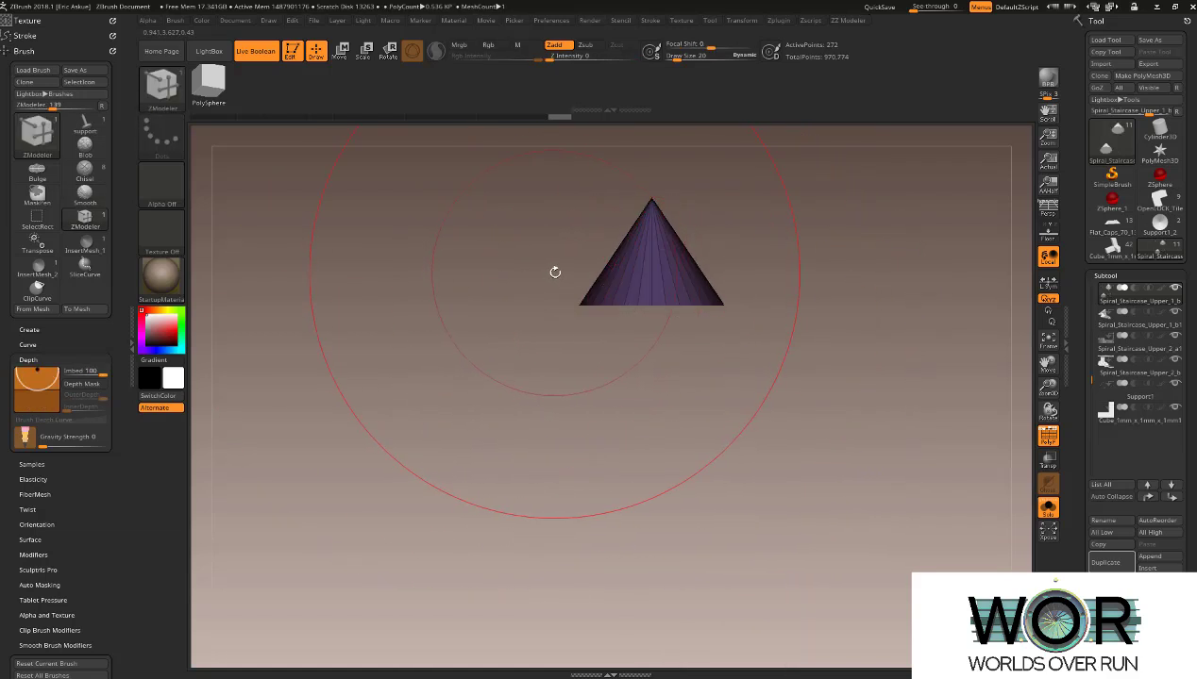
{"action": "key", "text": "b"}
{"action": "key", "text": "s"}
{"action": "key", "text": "c"}
{"action": "mouse_move", "coordinate": [553, 279]}
{"action": "left_mouse_down", "text": "ctrl+shift"}
{"action": "mouse_move", "coordinate": [908, 261]}
{"action": "mouse_move", "coordinate": [926, 300]}
{"action": "left_mouse_up", "text": "ctrl+shift"}
Use a mask and the move gizmo to pull one cone's base down into a cylindrical post reaching the disc.
{"action": "left_click_drag", "start_coordinate": [831, 353], "coordinate": [491, 300], "text": "ctrl"}
{"action": "left_click_drag", "start_coordinate": [730, 411], "coordinate": [637, 300], "text": "alt"}
{"action": "key", "text": "w"}
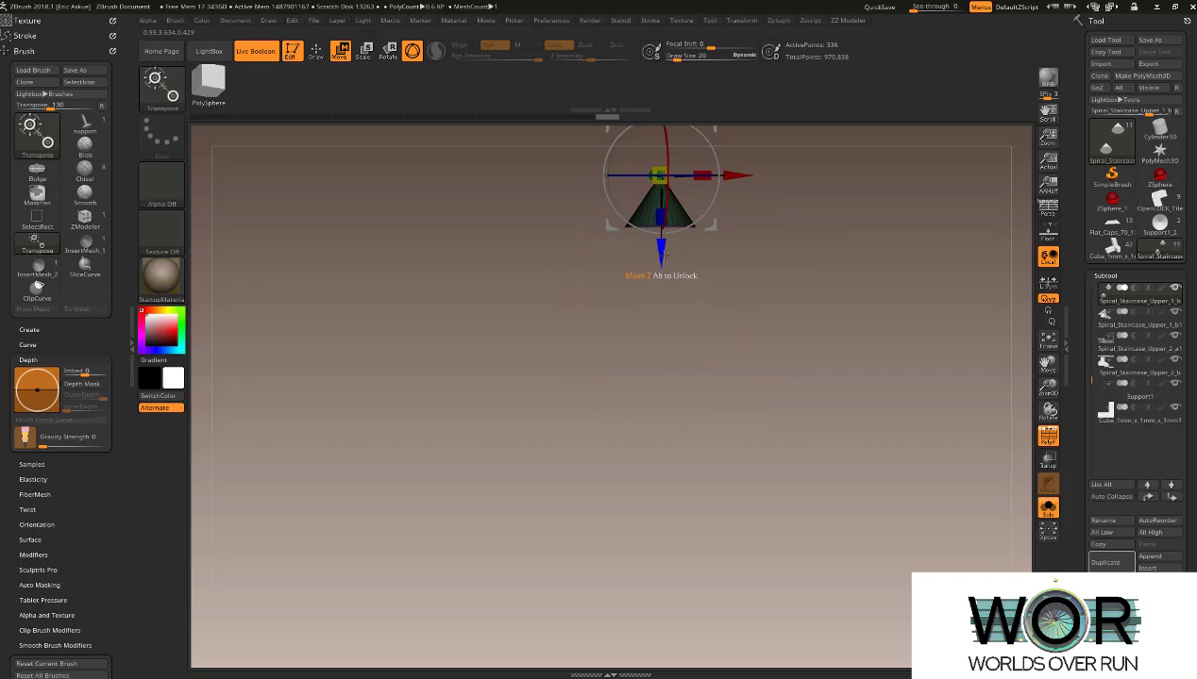
{"action": "left_click_drag", "start_coordinate": [665, 255], "coordinate": [663, 466]}
{"action": "key", "text": "ctrl+shift+s"}
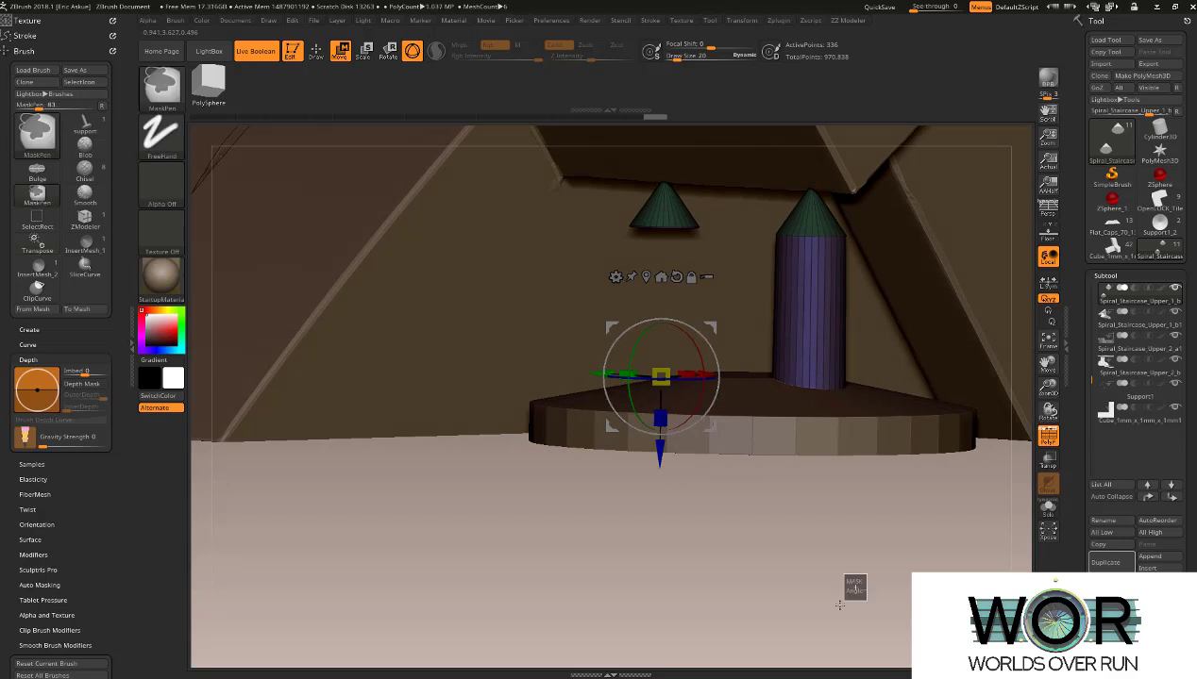
Pull the other cone's base down the same way to form a second post matching the first one's length.
{"action": "mouse_move", "coordinate": [791, 433]}
{"action": "left_mouse_down"}
{"action": "mouse_move", "coordinate": [759, 260]}
{"action": "mouse_move", "coordinate": [632, 333]}
{"action": "mouse_move", "coordinate": [664, 372]}
{"action": "mouse_move", "coordinate": [448, 295]}
{"action": "left_mouse_up"}
{"action": "left_click", "coordinate": [759, 258]}
{"action": "left_click", "coordinate": [758, 258]}
{"action": "left_click", "coordinate": [664, 371]}
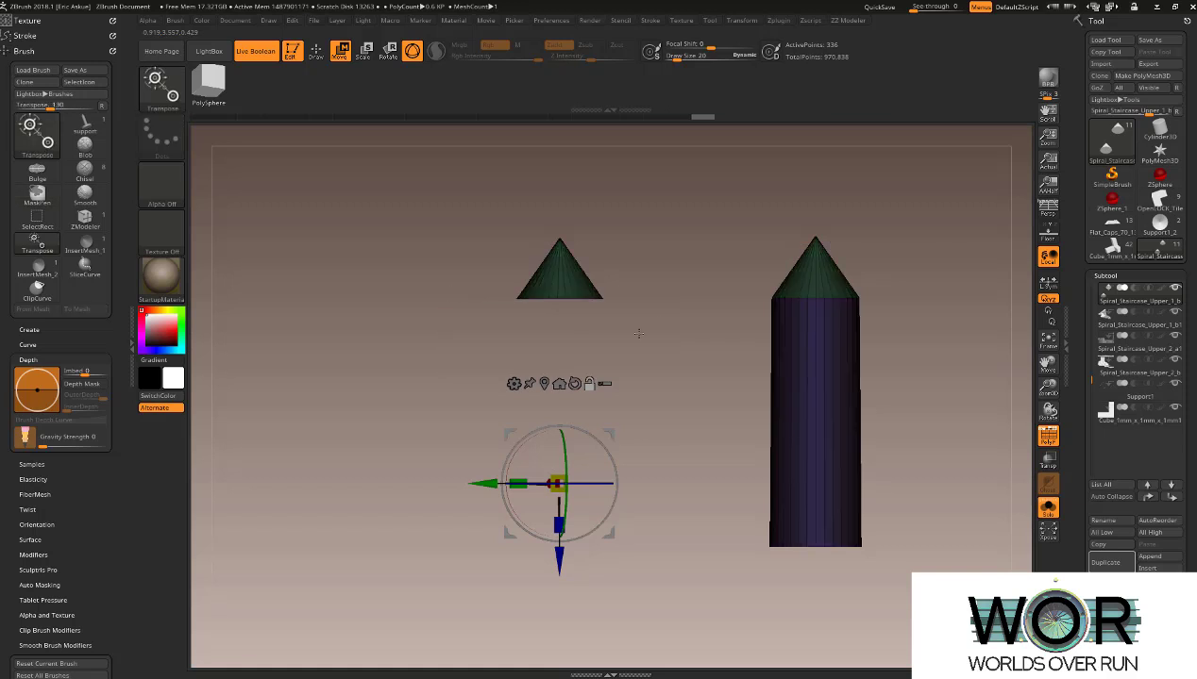
{"action": "mouse_move", "coordinate": [638, 333]}
{"action": "left_mouse_down", "text": "ctrl"}
{"action": "mouse_move", "coordinate": [649, 338]}
{"action": "mouse_move", "coordinate": [480, 315]}
{"action": "mouse_move", "coordinate": [481, 300]}
{"action": "left_mouse_up", "text": "ctrl"}
{"action": "left_click_drag", "start_coordinate": [560, 560], "coordinate": [559, 632]}
{"action": "right_click_drag", "start_coordinate": [563, 629], "coordinate": [608, 310], "text": "ctrl"}
{"action": "left_click_drag", "start_coordinate": [599, 405], "coordinate": [599, 488]}
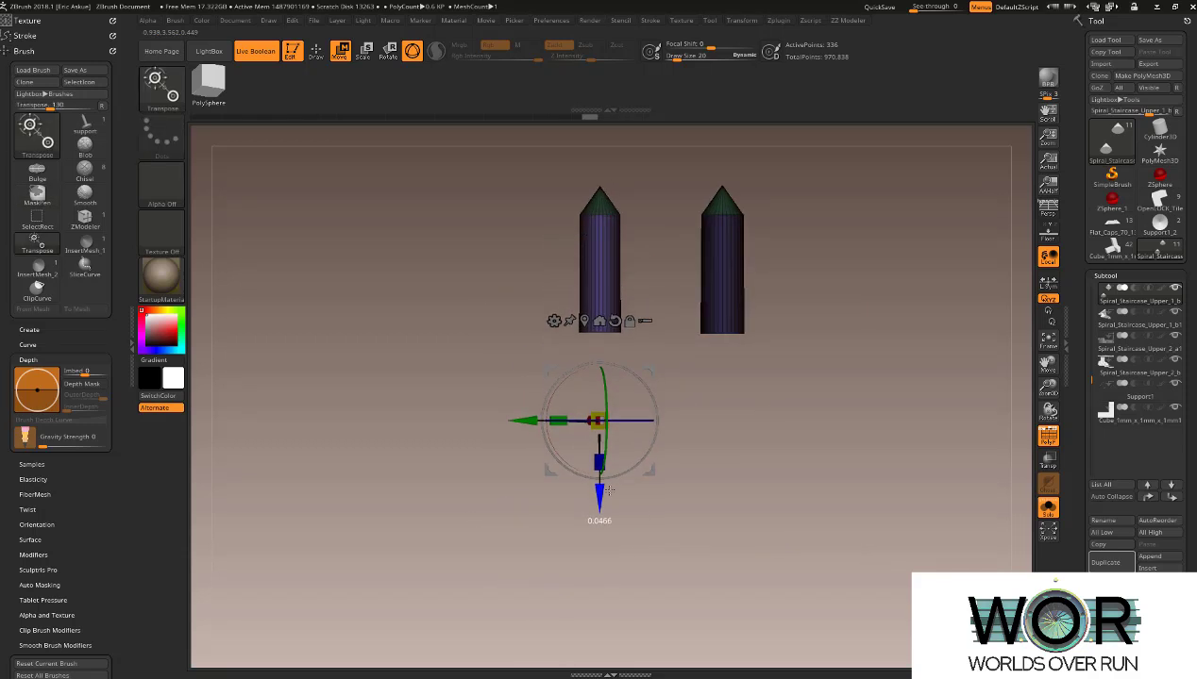
Examine how both posts fit between the overhanging block and the support disc.
{"action": "key", "text": "alt+shift+s"}
{"action": "right_click_drag", "start_coordinate": [738, 355], "coordinate": [563, 440]}
{"action": "left_click_drag", "start_coordinate": [562, 439], "coordinate": [652, 418]}
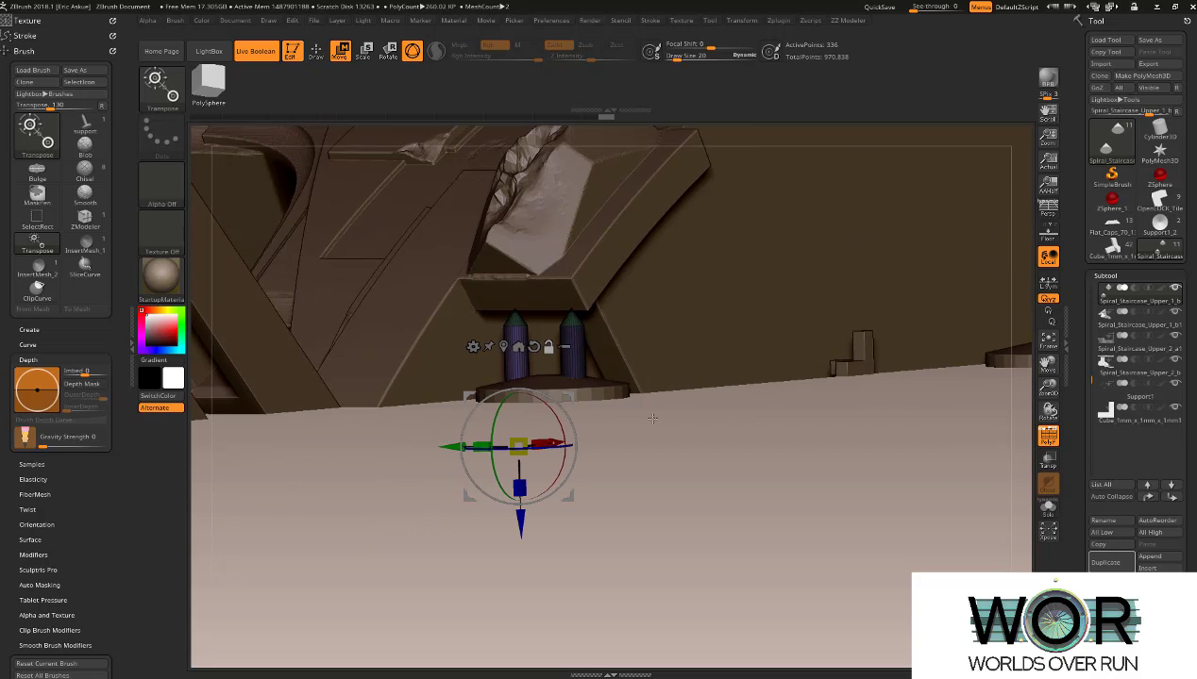
{"action": "left_click_drag", "start_coordinate": [576, 330], "coordinate": [613, 409]}
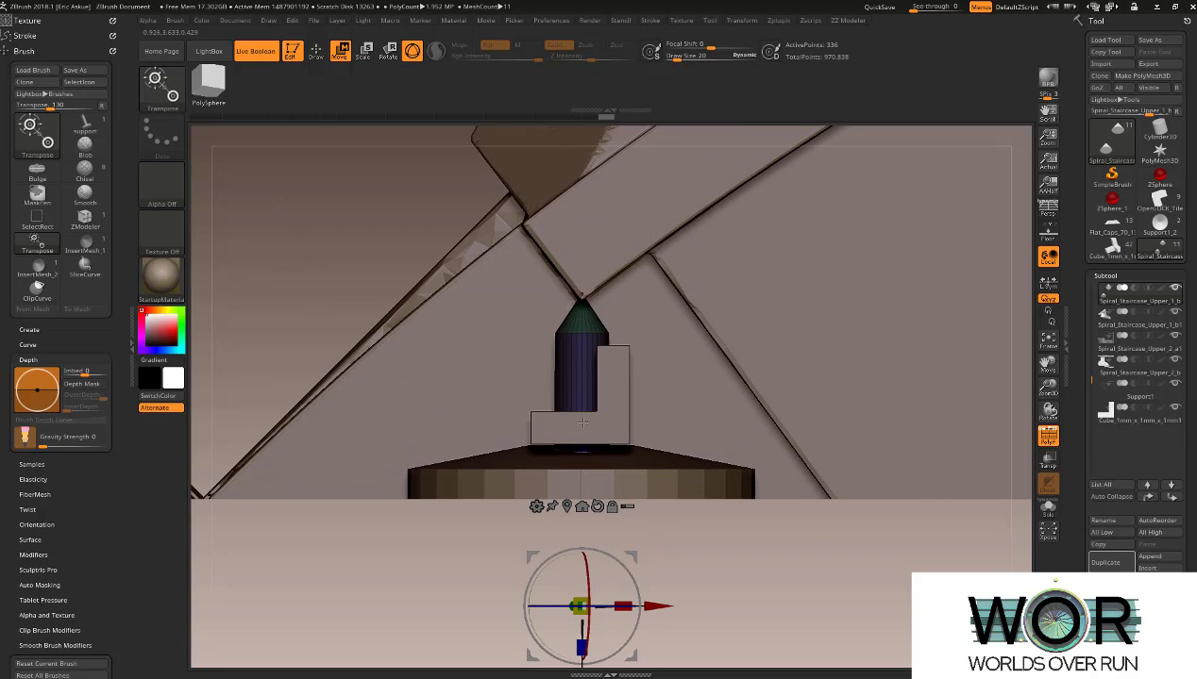
{"action": "key", "text": "q"}
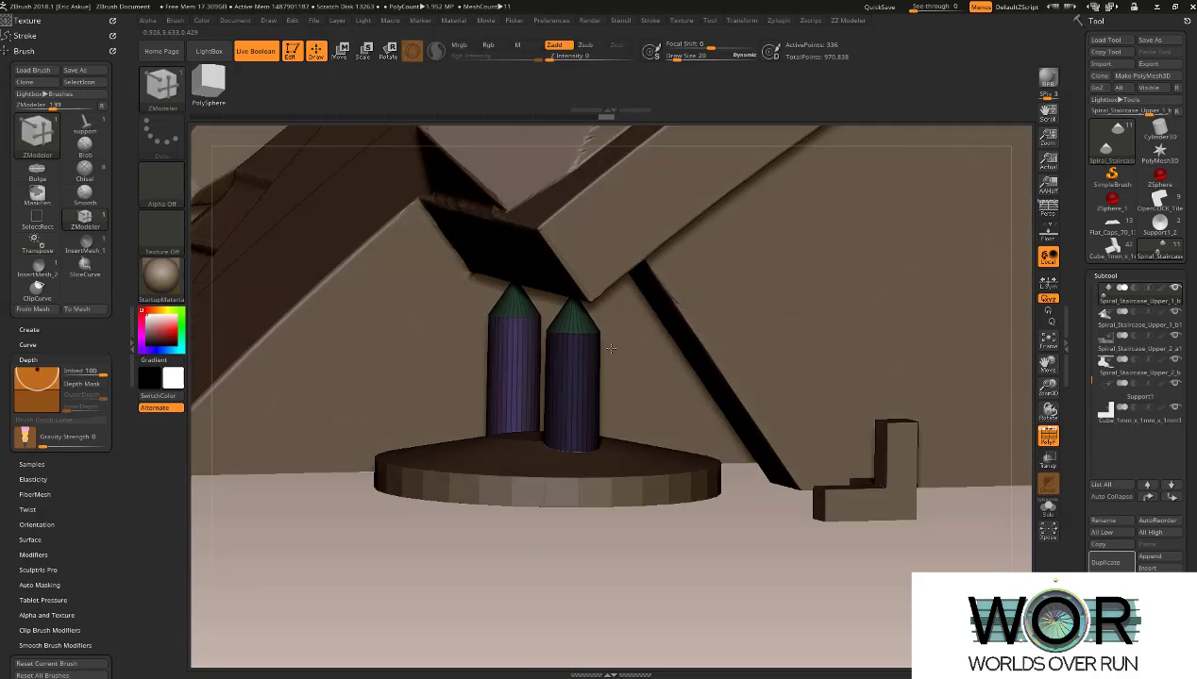
{"action": "right_click_drag", "start_coordinate": [610, 348], "coordinate": [607, 408]}
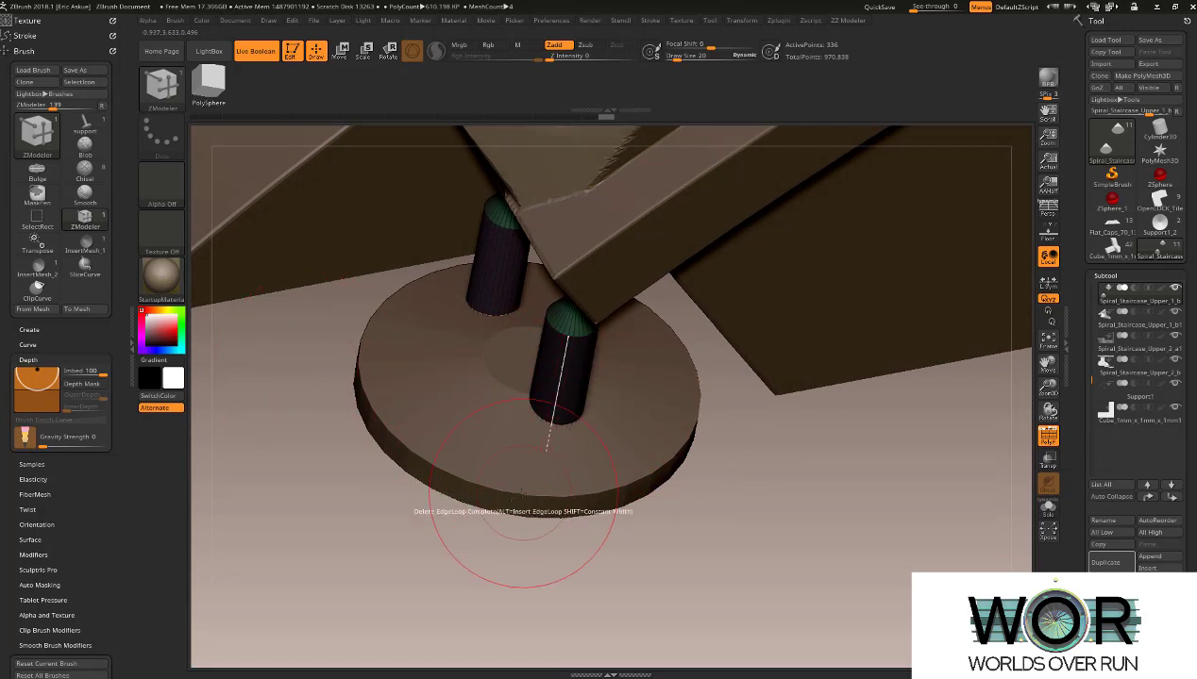
{"action": "right_click_drag", "start_coordinate": [525, 500], "coordinate": [613, 401], "text": "ctrl"}
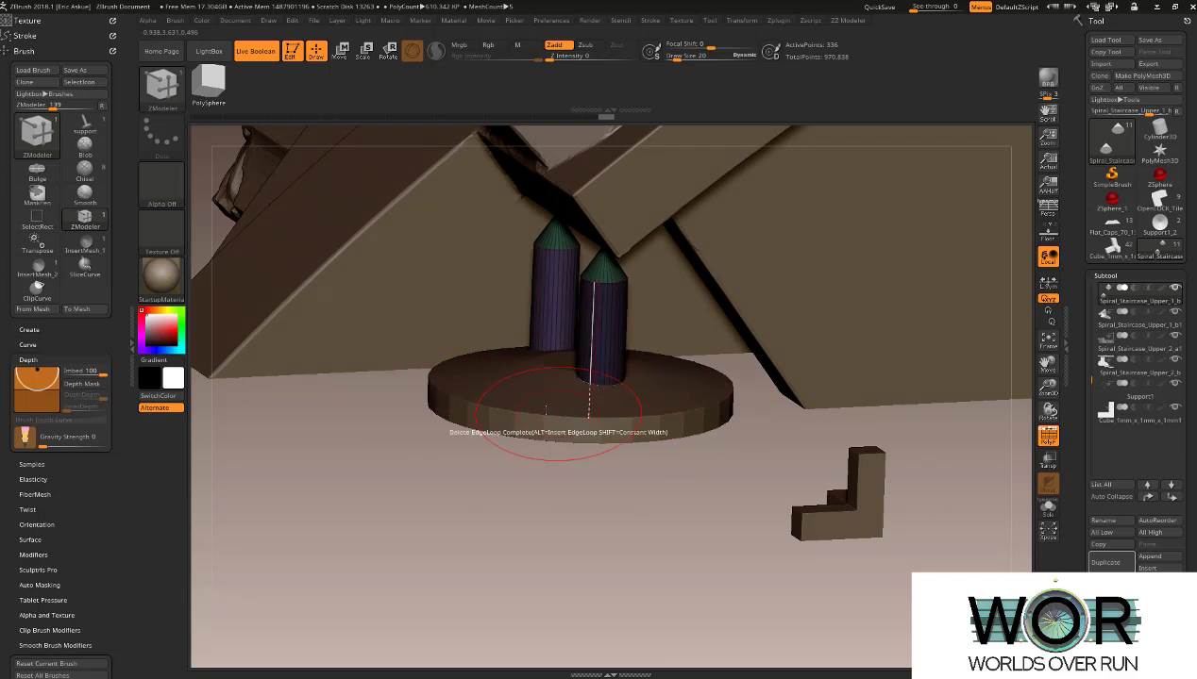
Inspect the two posts, the support discs and the overhanging block from several angles.
{"action": "left_click", "coordinate": [567, 389], "text": "alt"}
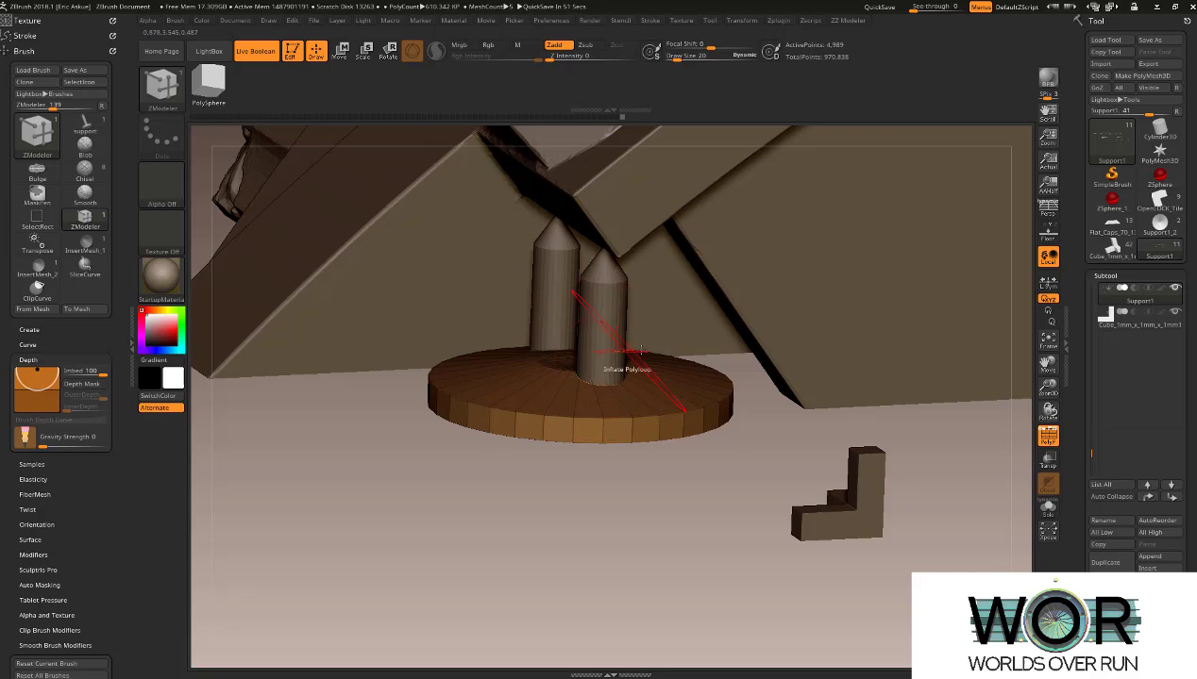
{"action": "right_click_drag", "start_coordinate": [641, 350], "coordinate": [648, 426]}
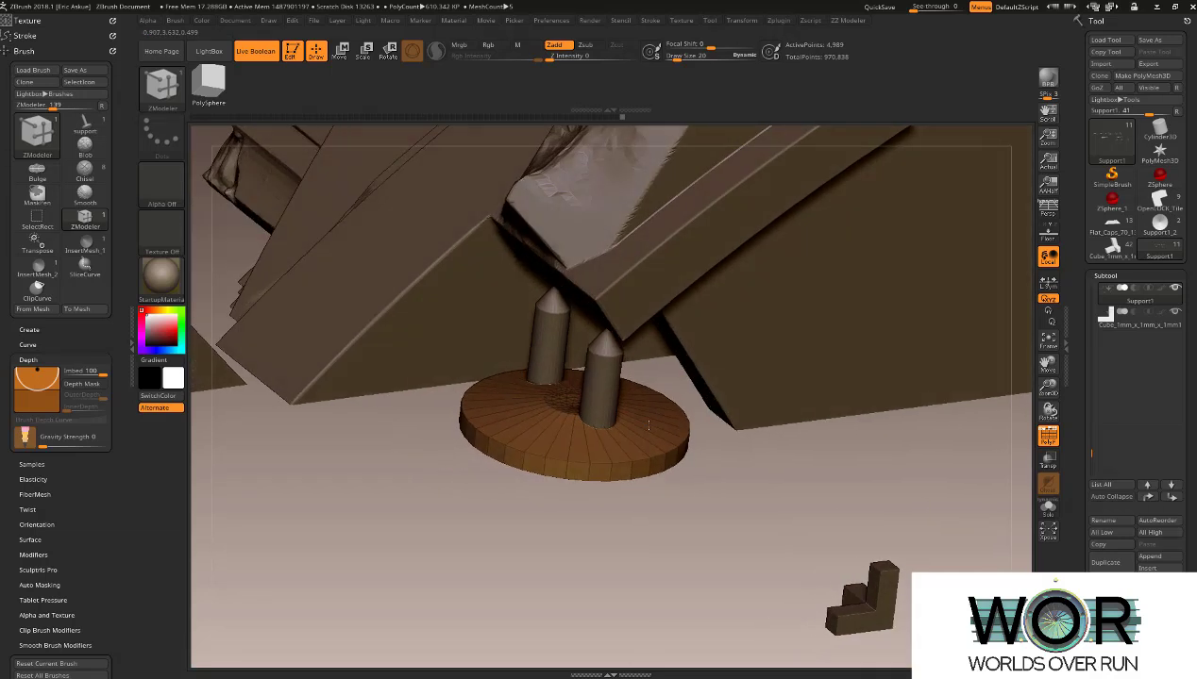
{"action": "left_click_drag", "start_coordinate": [648, 427], "coordinate": [654, 383]}
{"action": "mouse_move", "coordinate": [655, 384]}
{"action": "right_mouse_down", "text": "alt"}
{"action": "mouse_move", "coordinate": [454, 446]}
{"action": "mouse_move", "coordinate": [660, 370]}
{"action": "right_mouse_up", "text": "alt"}
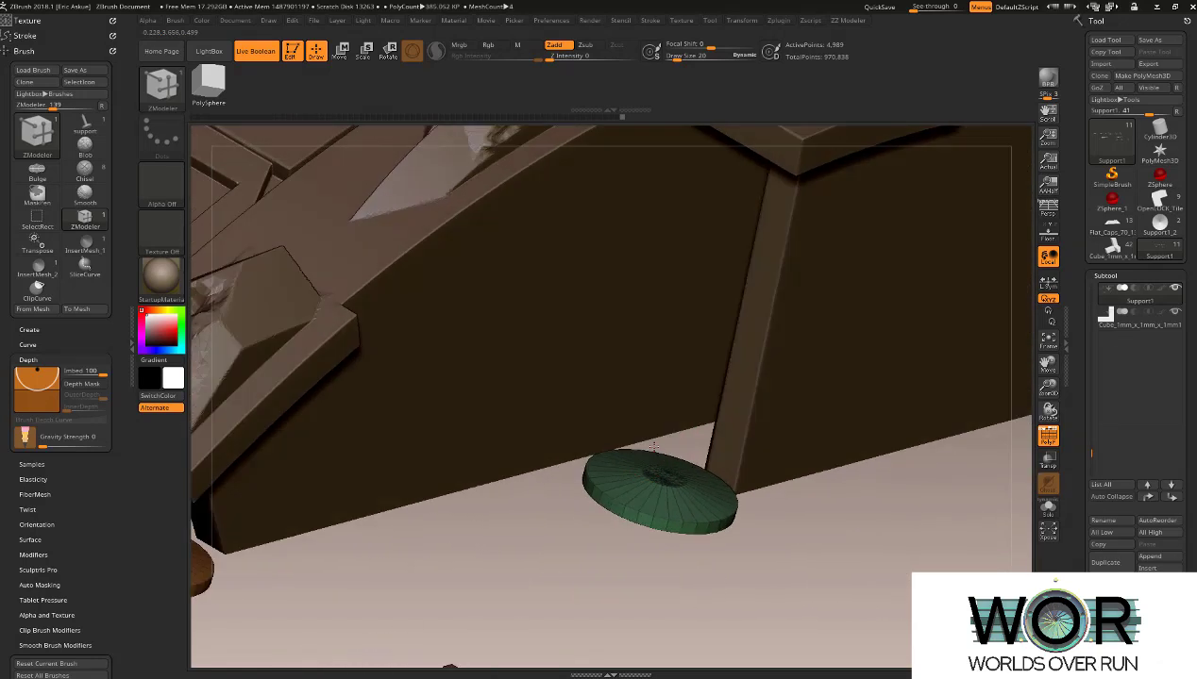
{"action": "right_click_drag", "start_coordinate": [415, 472], "coordinate": [570, 387], "text": "alt"}
{"action": "left_click_drag", "start_coordinate": [570, 387], "coordinate": [538, 352]}
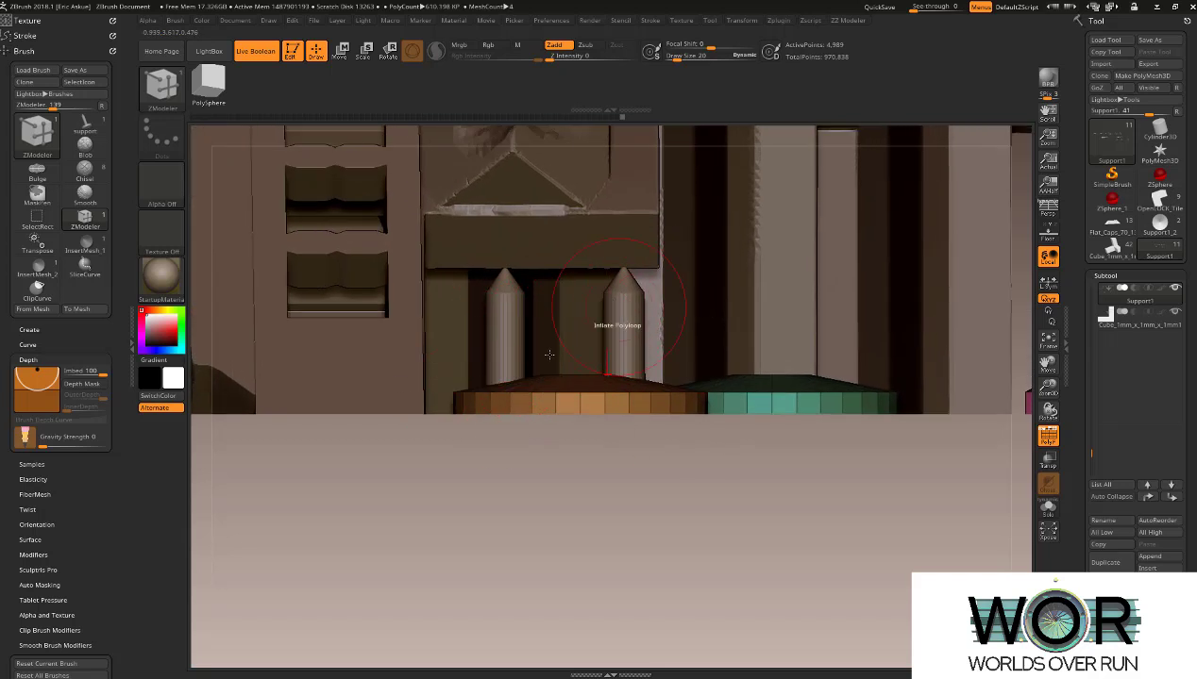
{"action": "mouse_move", "coordinate": [550, 355]}
{"action": "left_mouse_down"}
{"action": "mouse_move", "coordinate": [501, 382]}
{"action": "mouse_move", "coordinate": [528, 363]}
{"action": "mouse_move", "coordinate": [507, 408]}
{"action": "mouse_move", "coordinate": [505, 457]}
{"action": "left_mouse_up"}
Insert a QCube from the IMM Primitives brush on one post of the posts subtool and reset its gizmo orientation.
{"action": "left_click", "coordinate": [463, 377], "text": "alt"}
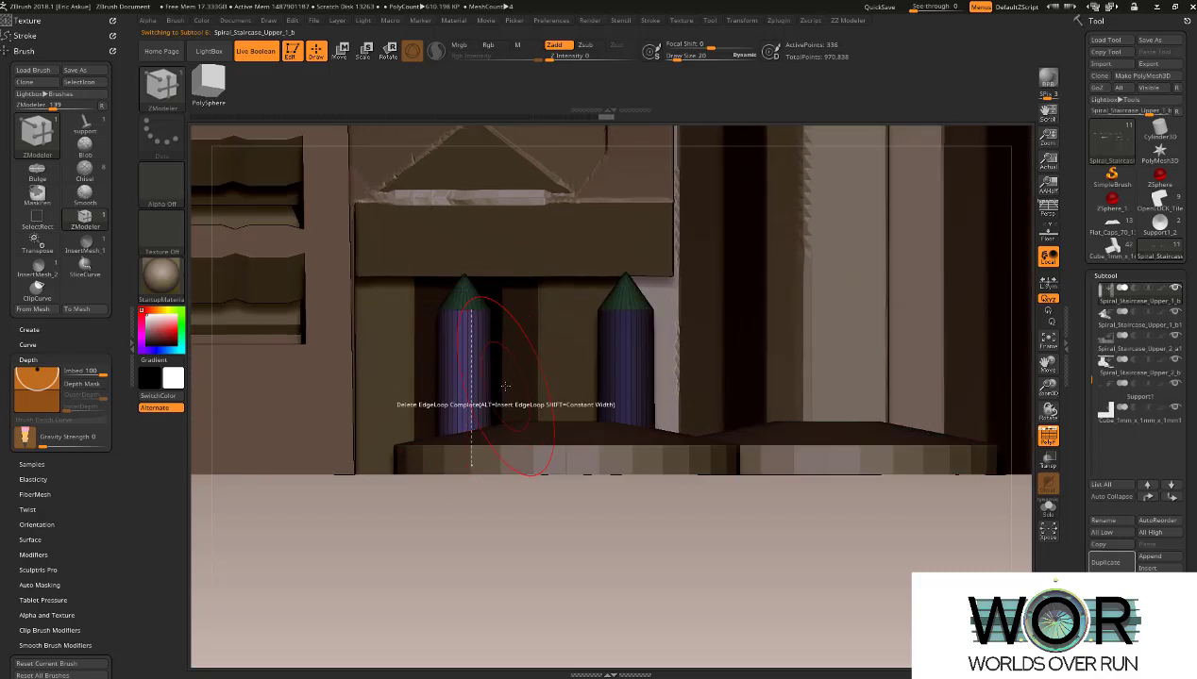
{"action": "key", "text": "b"}
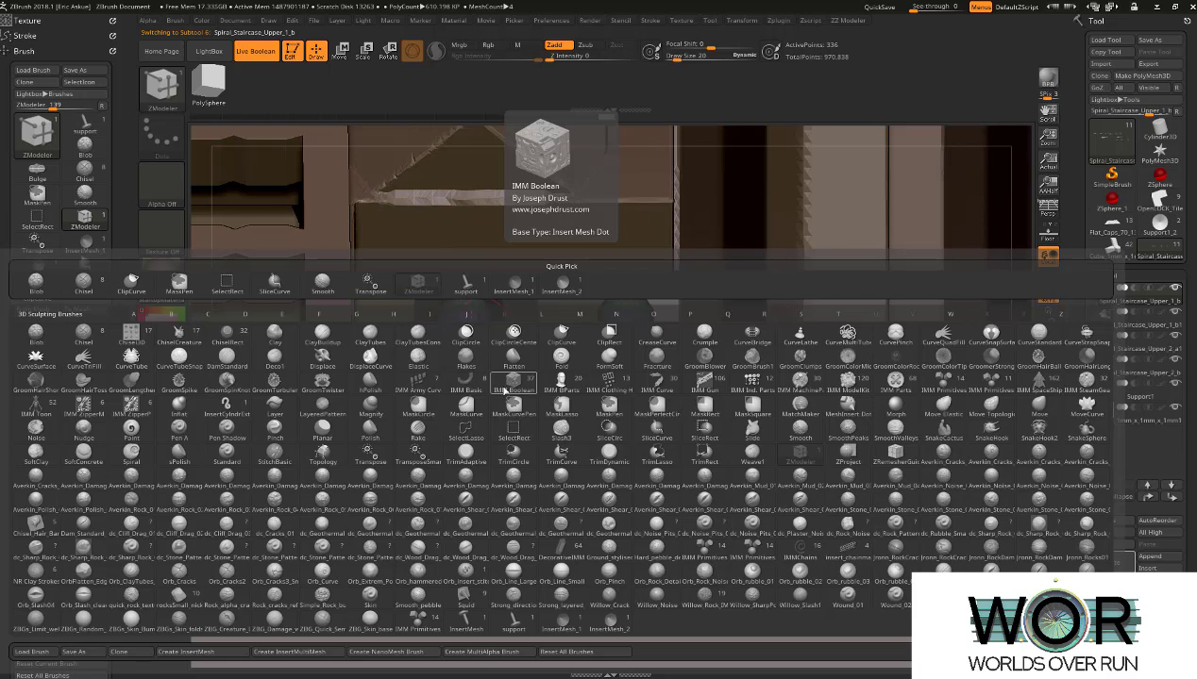
{"action": "left_click", "coordinate": [506, 390]}
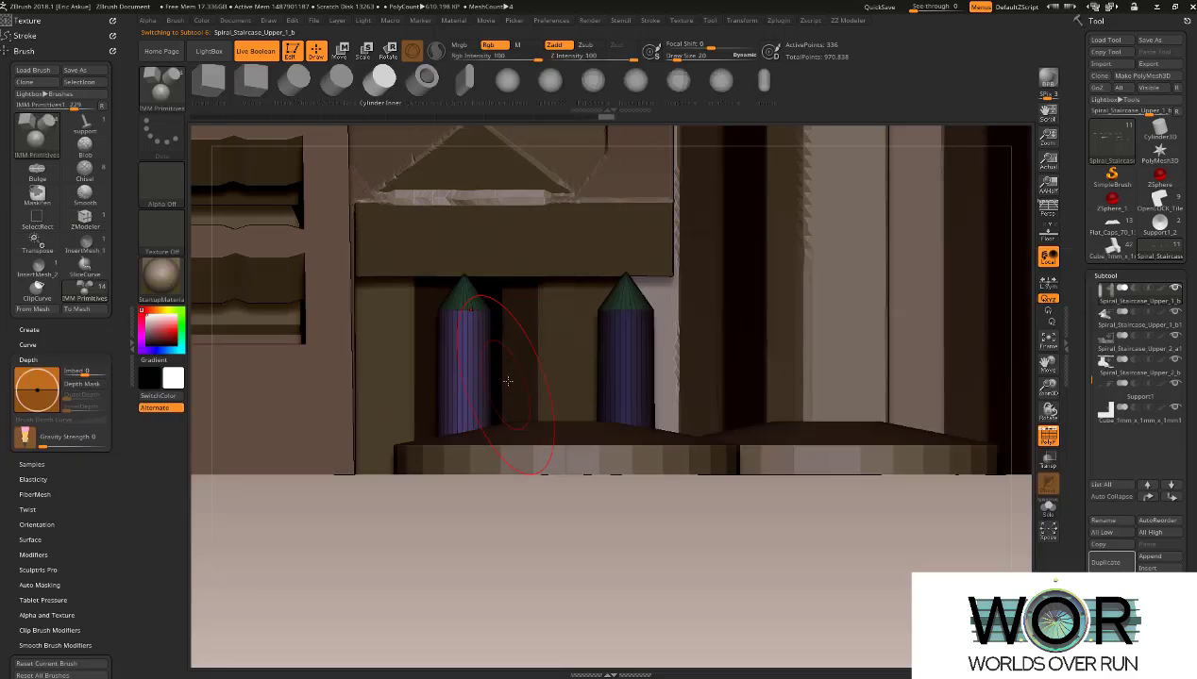
{"action": "left_click", "coordinate": [267, 85]}
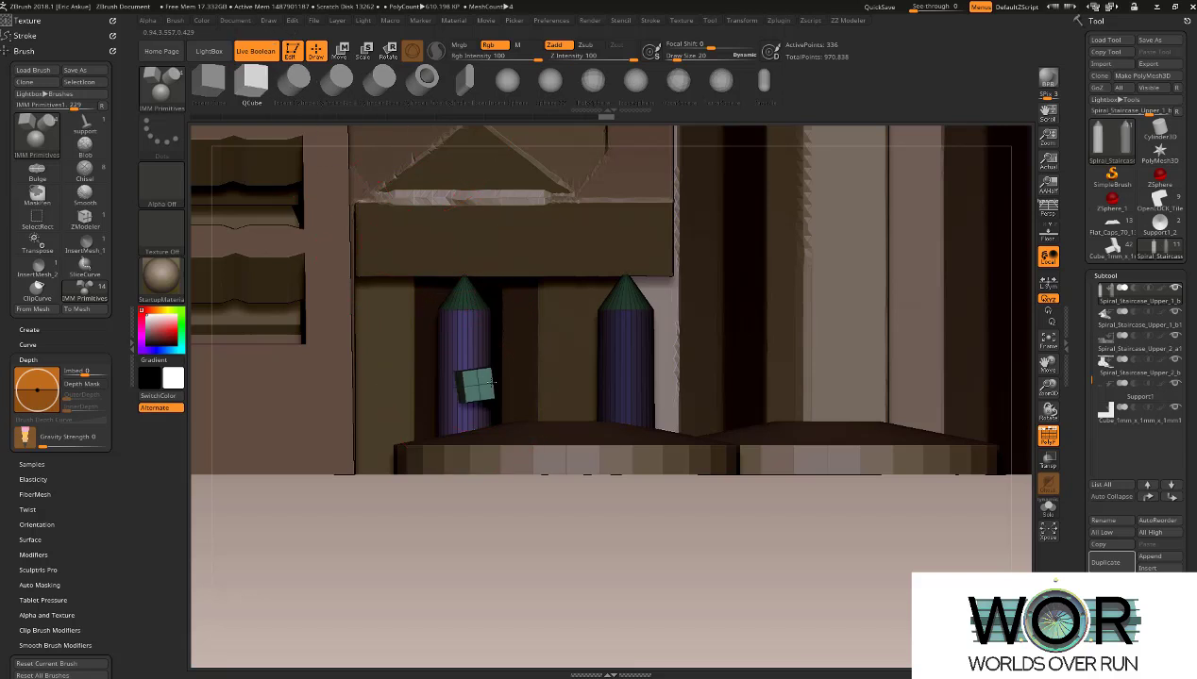
{"action": "left_click_drag", "start_coordinate": [494, 383], "coordinate": [501, 357]}
{"action": "key", "text": "w"}
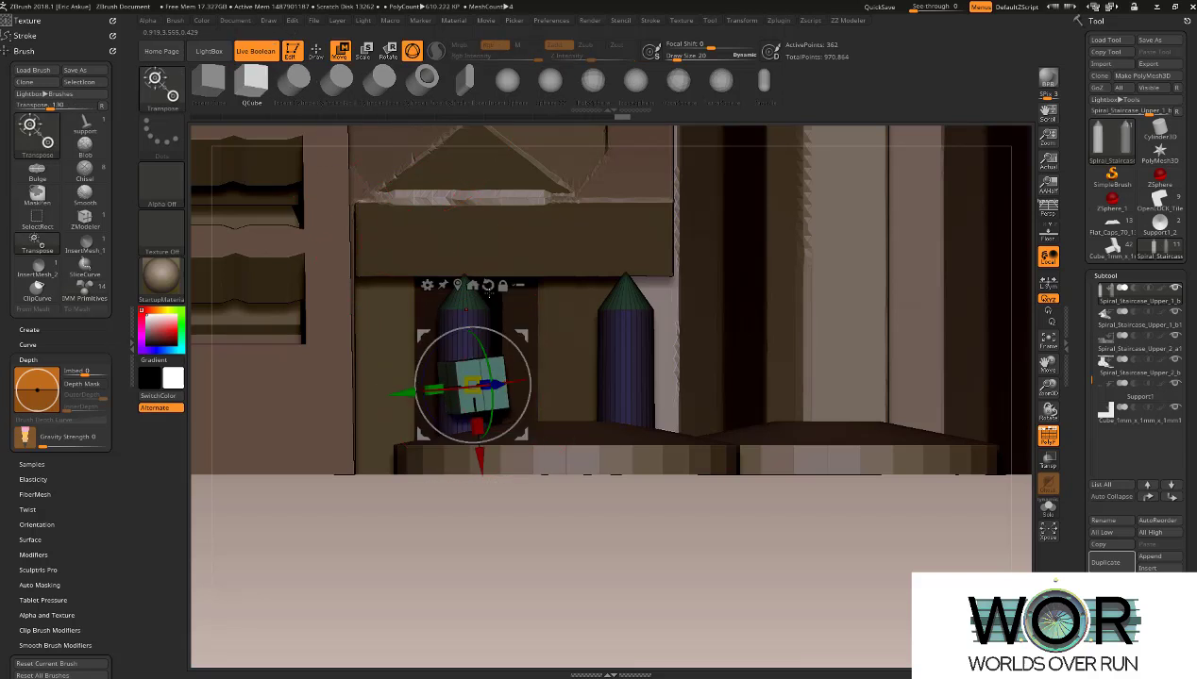
{"action": "left_click", "coordinate": [488, 285]}
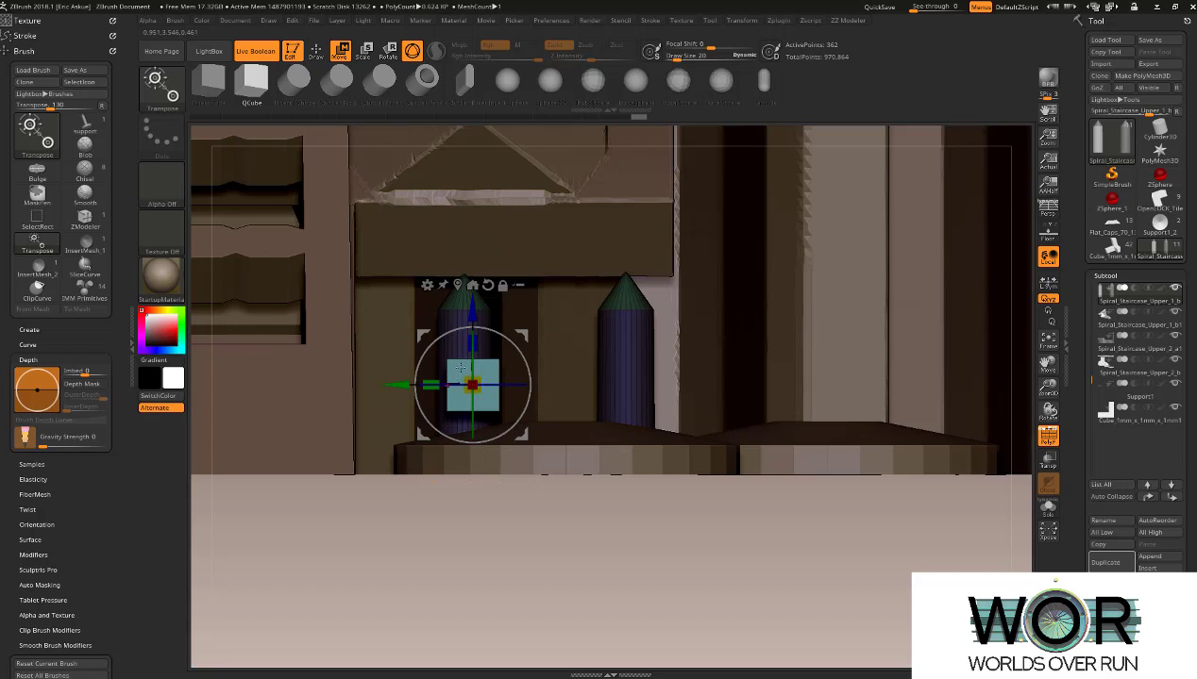
Stretch, rotate and move the cube into a slim diagonal brace between the two posts.
{"action": "left_click_drag", "start_coordinate": [472, 343], "coordinate": [493, 404]}
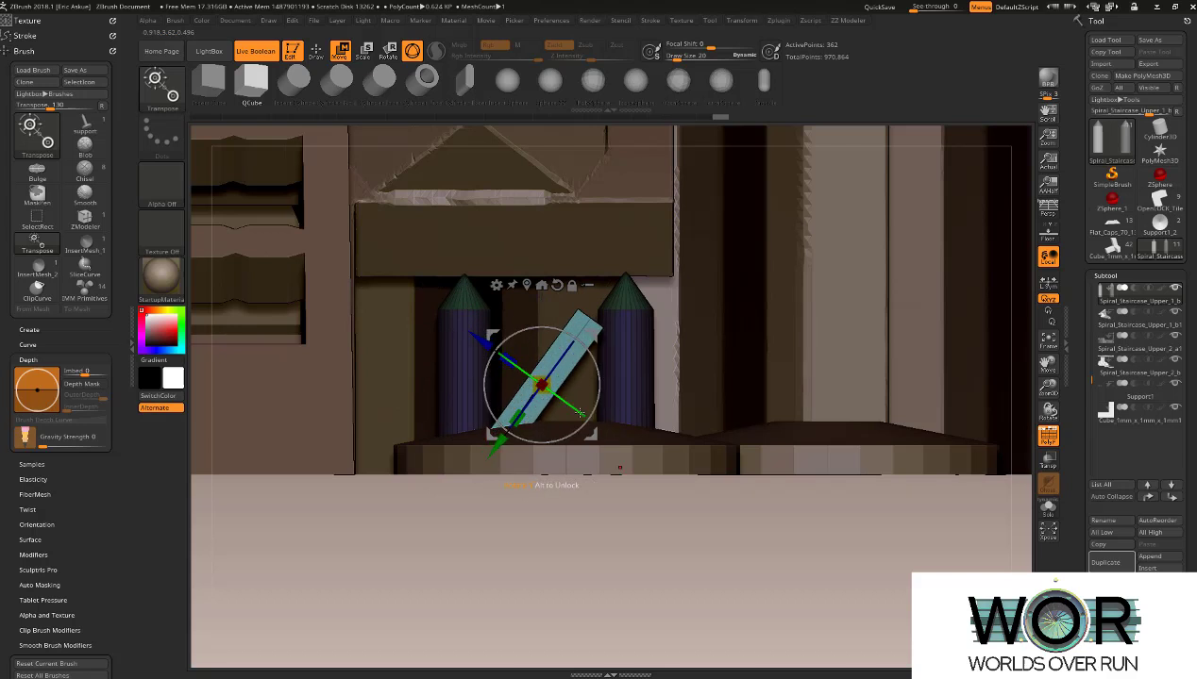
{"action": "right_click_drag", "start_coordinate": [580, 412], "coordinate": [591, 472], "text": "alt"}
{"action": "left_click_drag", "start_coordinate": [605, 496], "coordinate": [610, 464]}
{"action": "right_click_drag", "start_coordinate": [608, 463], "coordinate": [611, 482], "text": "alt"}
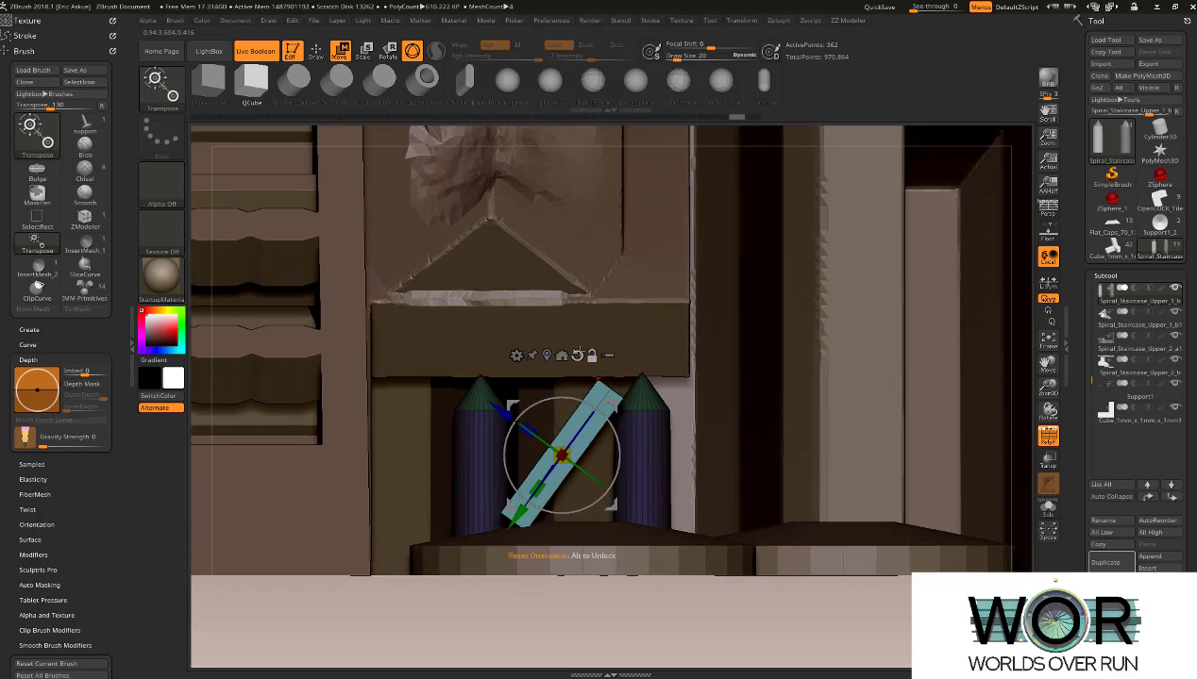
Duplicate the diagonal brace, tilt the copy the opposite way and raise it above the original with the subtool soloed.
{"action": "left_click_drag", "start_coordinate": [562, 379], "coordinate": [561, 355], "text": "ctrl"}
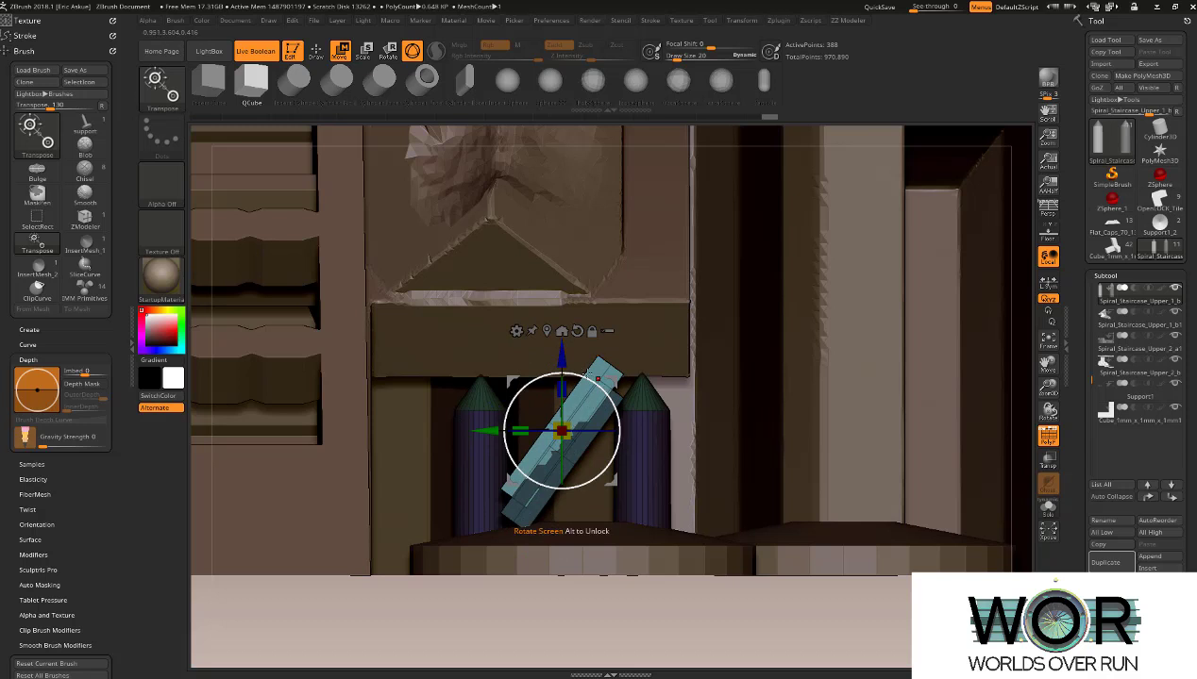
{"action": "left_click_drag", "start_coordinate": [611, 428], "coordinate": [624, 473]}
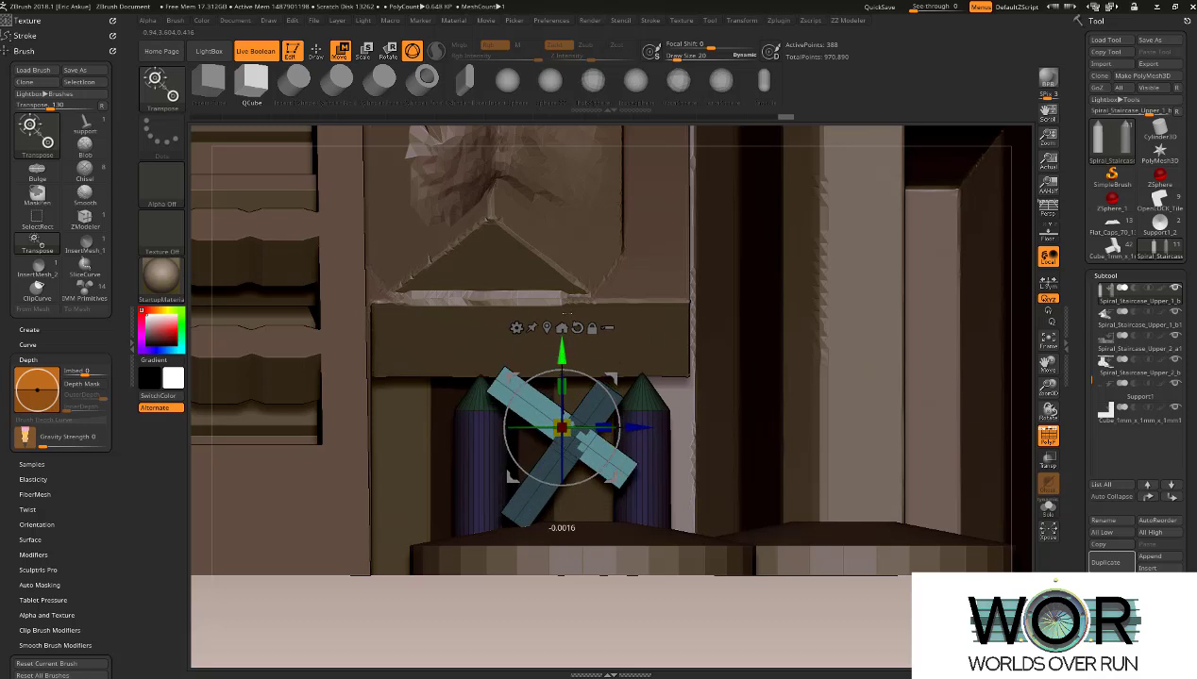
{"action": "left_click_drag", "start_coordinate": [566, 312], "coordinate": [567, 234]}
{"action": "right_click_drag", "start_coordinate": [596, 406], "coordinate": [636, 443]}
{"action": "key", "text": "alt+s"}
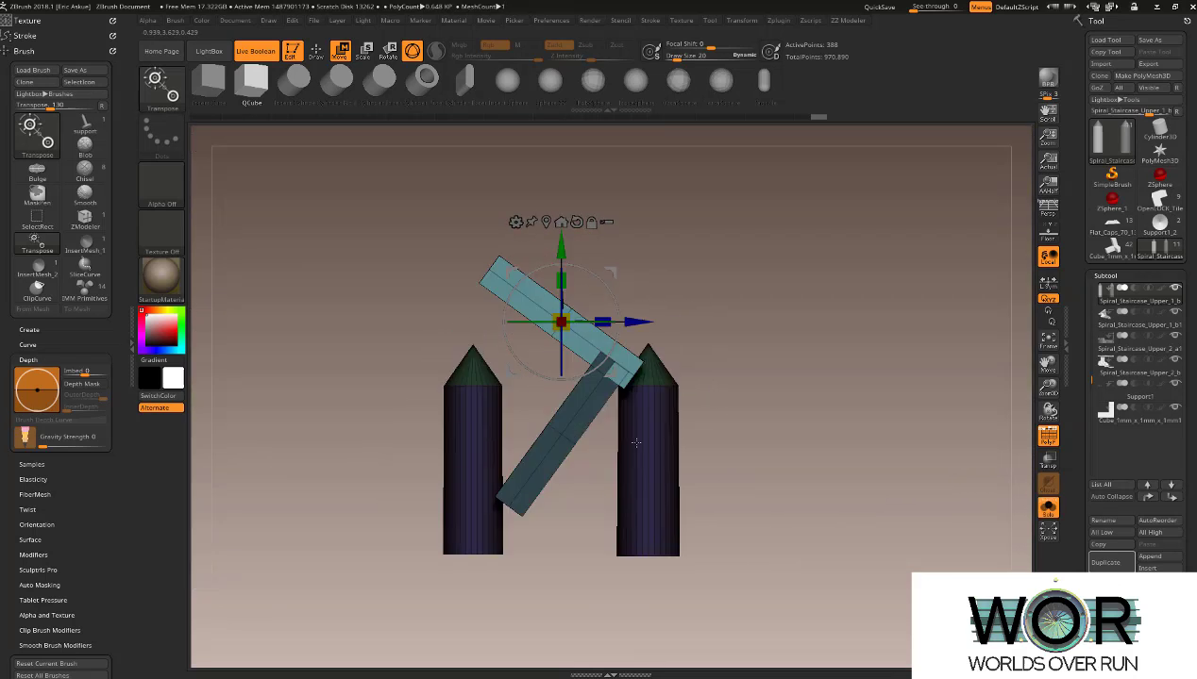
{"action": "left_click_drag", "start_coordinate": [608, 282], "coordinate": [614, 295]}
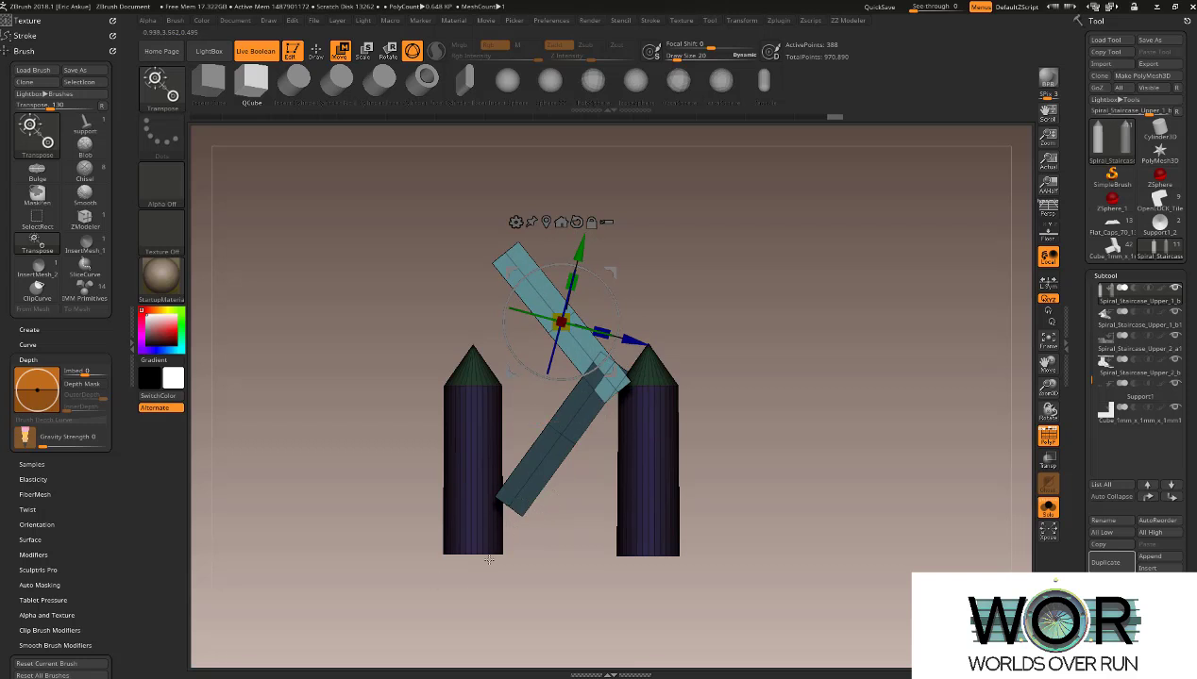
Clear the mask from the lower brace, align the gizmo to its lower end and stretch the braces lengthwise toward the post's foot.
{"action": "right_click_drag", "start_coordinate": [555, 485], "coordinate": [611, 409], "text": "alt"}
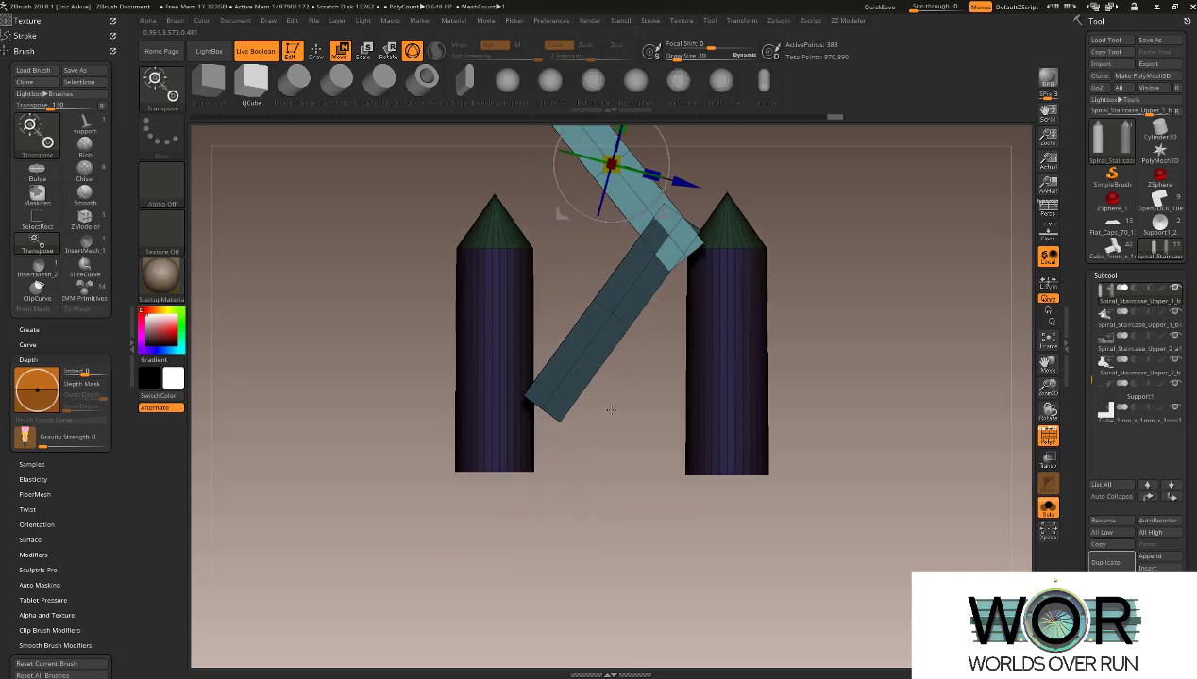
{"action": "left_click_drag", "start_coordinate": [611, 408], "coordinate": [593, 414], "text": "ctrl"}
{"action": "left_click", "coordinate": [609, 322]}
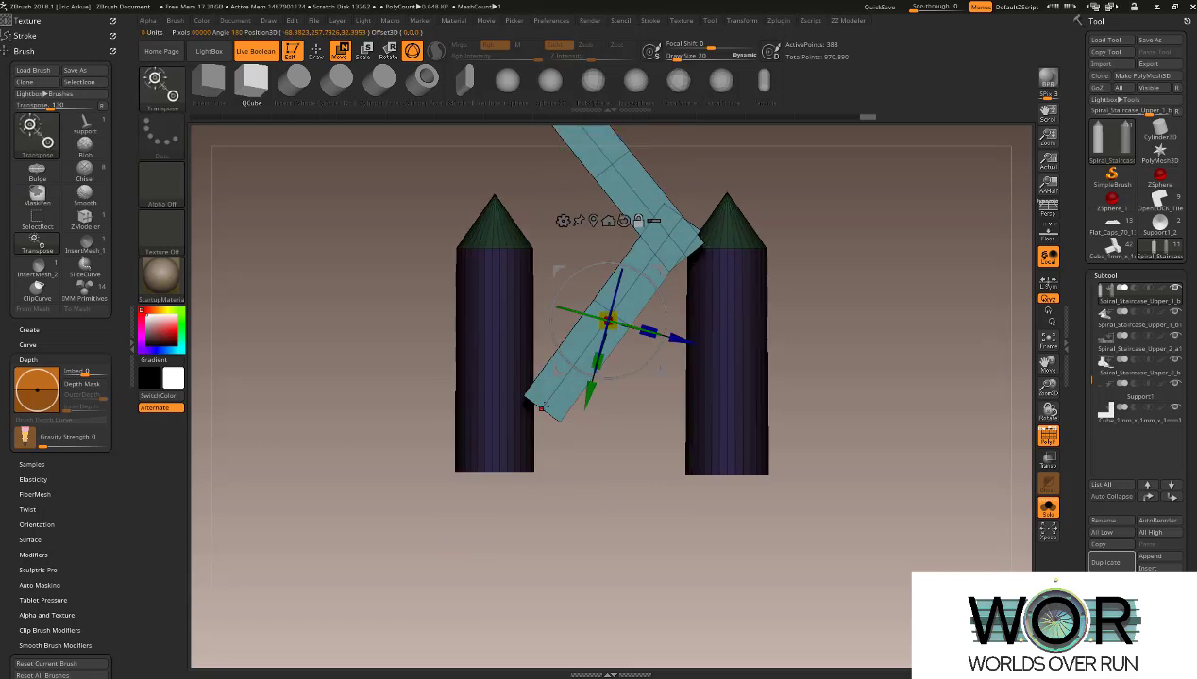
{"action": "left_click", "coordinate": [539, 407]}
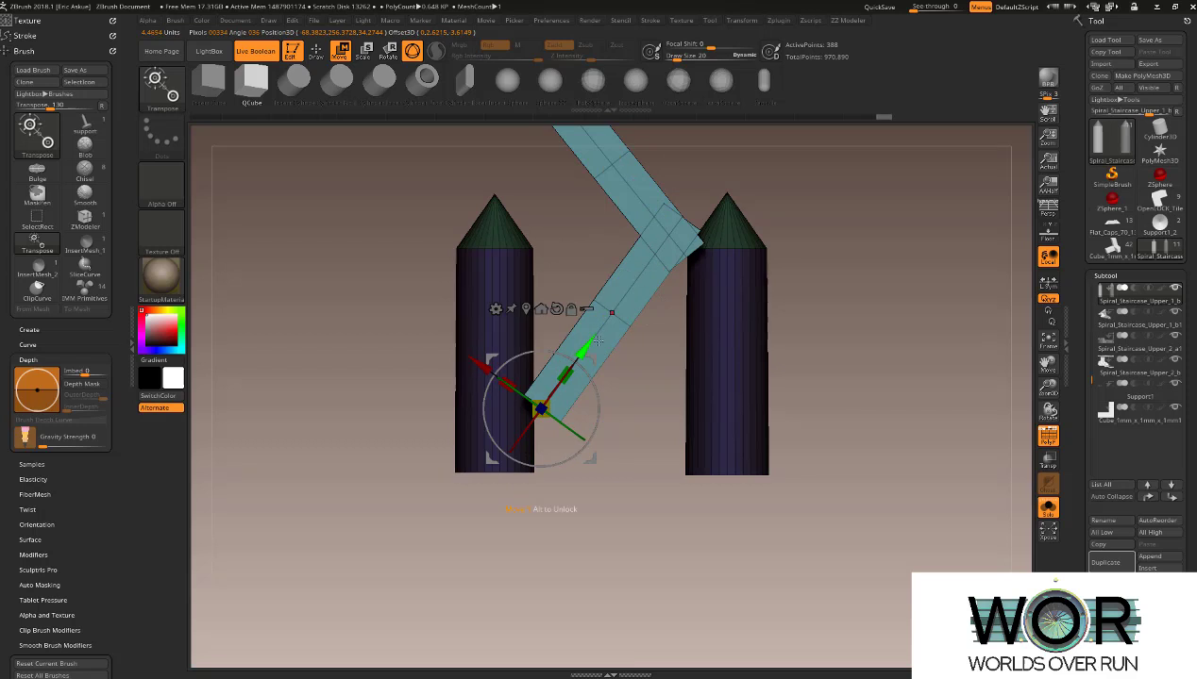
{"action": "left_click_drag", "start_coordinate": [598, 342], "coordinate": [567, 383]}
Shift the braces in depth so they line up with the posts.
{"action": "left_click_drag", "start_coordinate": [672, 349], "coordinate": [660, 378], "text": "alt"}
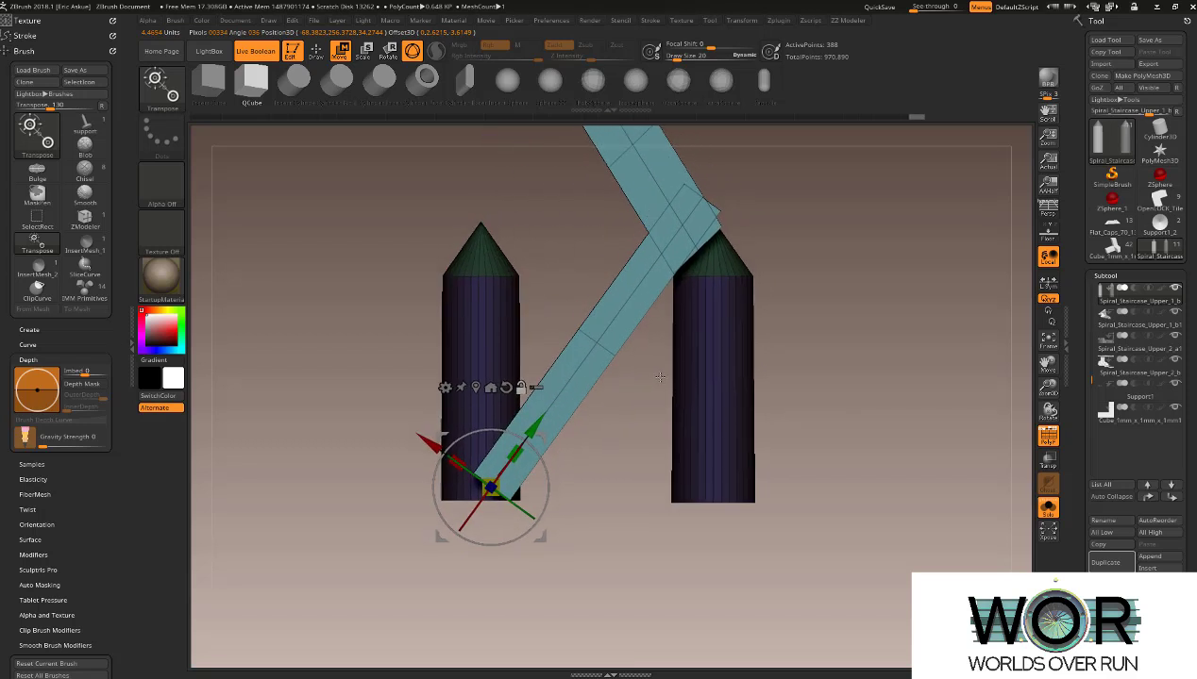
{"action": "left_click_drag", "start_coordinate": [683, 311], "coordinate": [566, 322]}
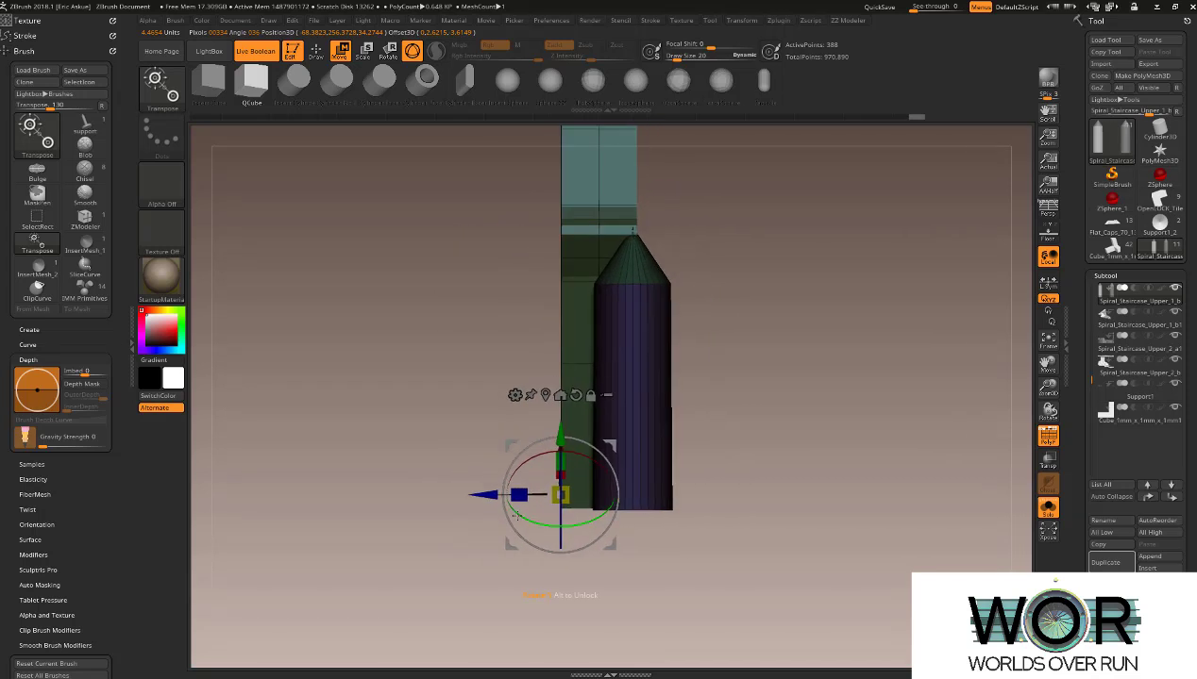
{"action": "mouse_move", "coordinate": [485, 494]}
{"action": "left_mouse_down"}
{"action": "mouse_move", "coordinate": [570, 490]}
{"action": "mouse_move", "coordinate": [522, 492]}
{"action": "mouse_move", "coordinate": [529, 523]}
{"action": "mouse_move", "coordinate": [571, 532]}
{"action": "mouse_move", "coordinate": [544, 556]}
{"action": "mouse_move", "coordinate": [581, 559]}
{"action": "left_mouse_up"}
Isolate the two braces and give each its own polygroup with Auto Groups.
{"action": "key", "text": "q"}
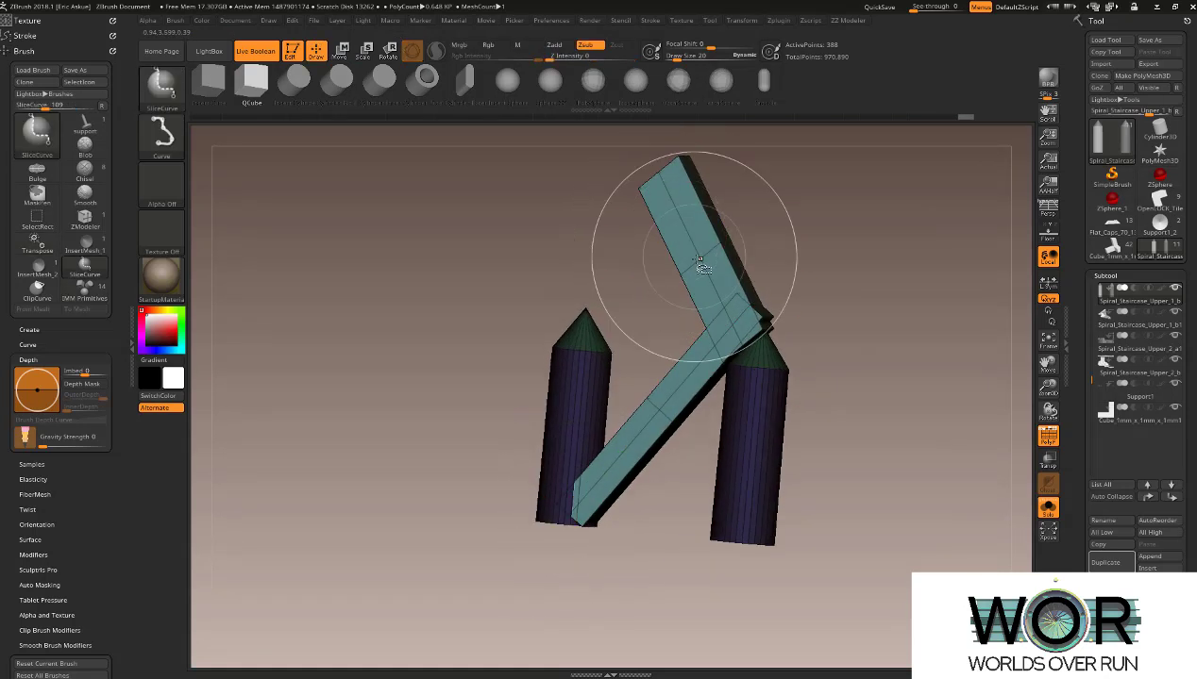
{"action": "left_click", "coordinate": [698, 260], "text": "ctrl+shift"}
{"action": "key", "text": "z"}
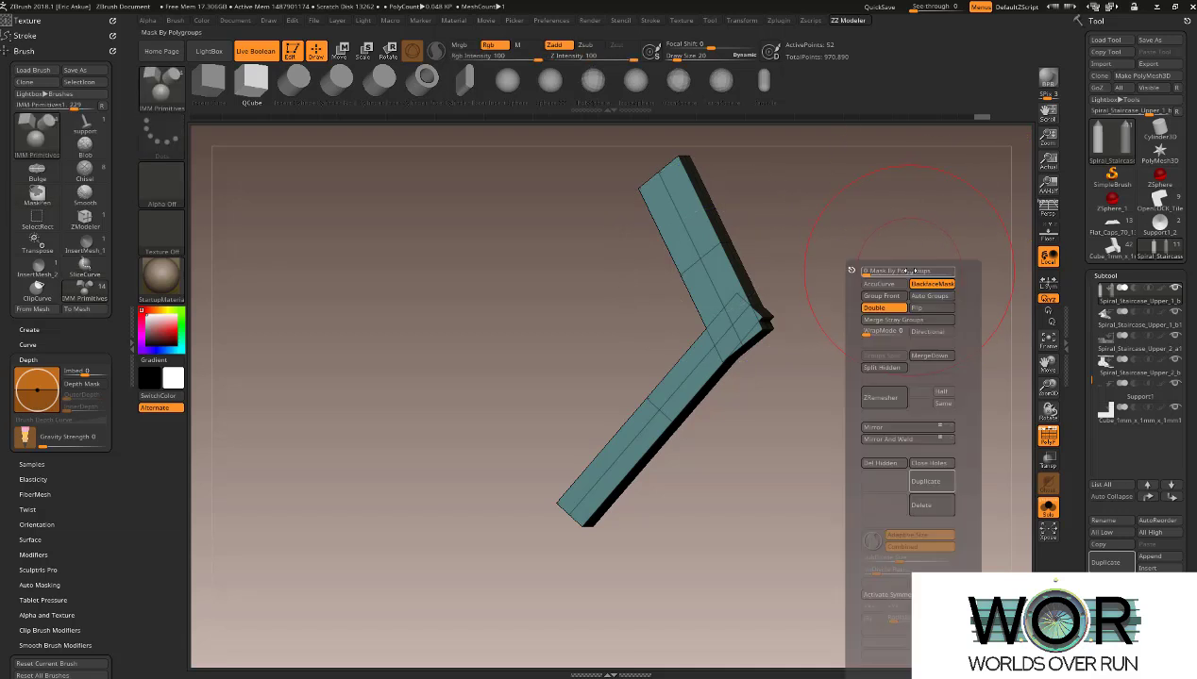
{"action": "left_click", "coordinate": [926, 297]}
Hide the upper brace, keeping the lower brace and both posts shown.
{"action": "left_click", "coordinate": [704, 269], "text": "ctrl+shift"}
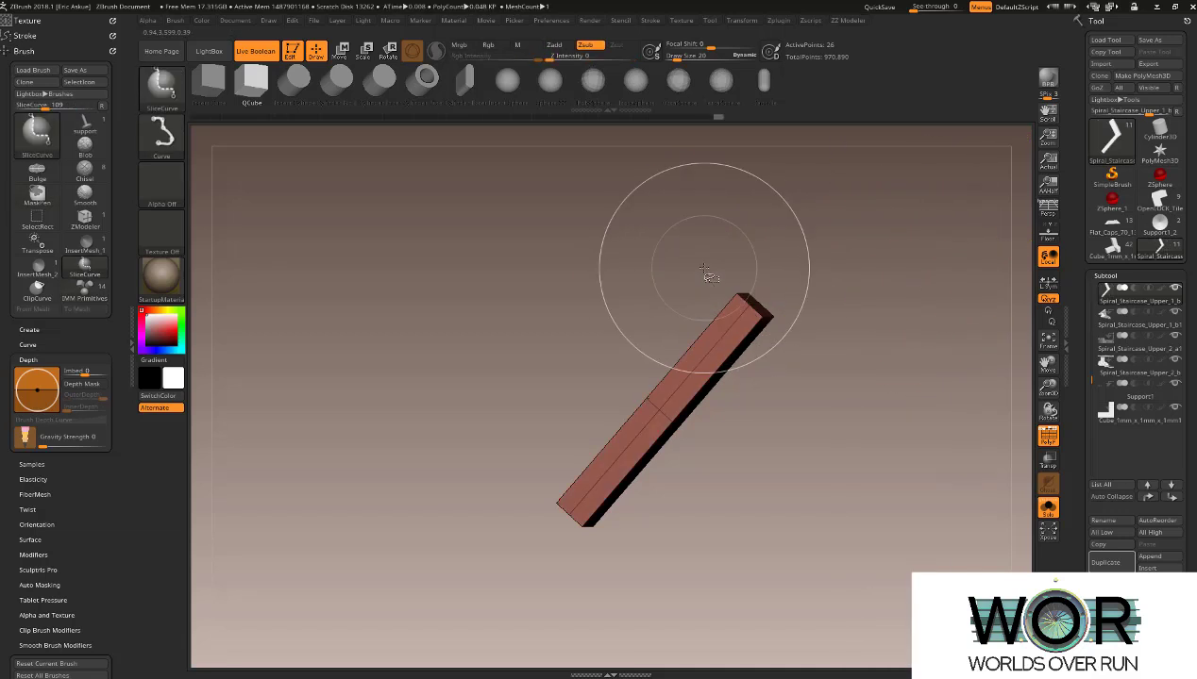
{"action": "left_click_drag", "start_coordinate": [756, 283], "coordinate": [804, 352]}
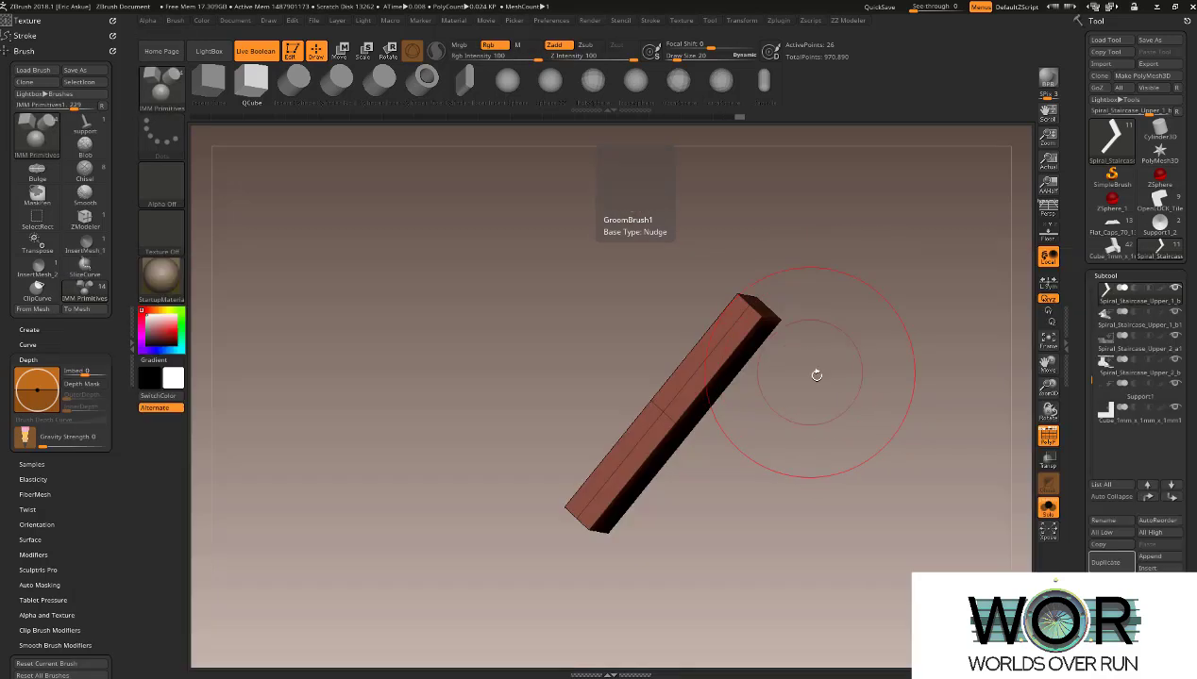
{"action": "left_click", "coordinate": [813, 415], "text": "ctrl+shift"}
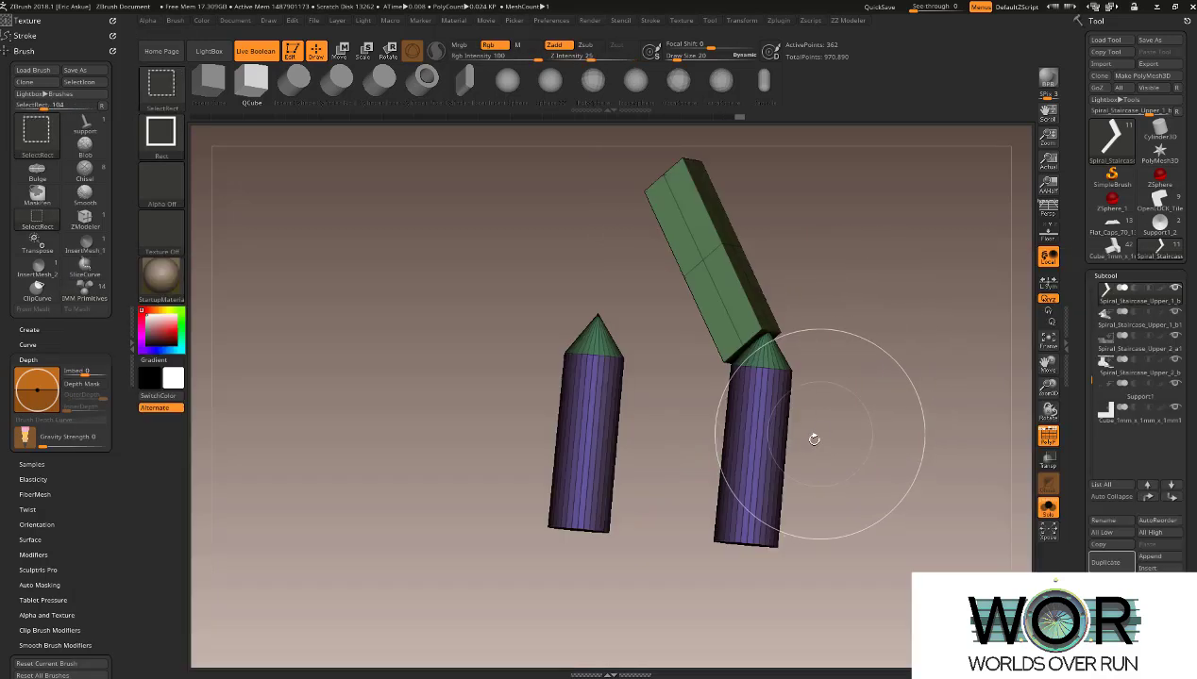
{"action": "left_click", "coordinate": [726, 267], "text": "ctrl+shift"}
{"action": "left_click", "coordinate": [926, 307], "text": "ctrl+shift"}
{"action": "left_click", "coordinate": [721, 248], "text": "ctrl+shift"}
{"action": "key", "text": "ctrl+z"}
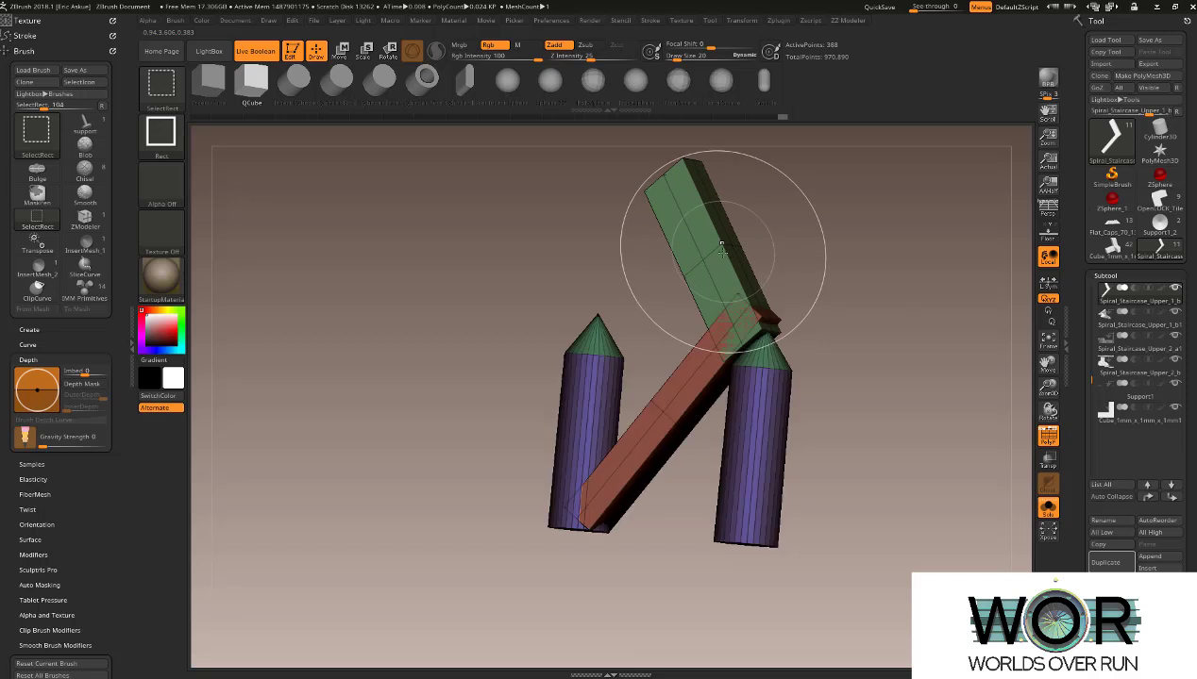
{"action": "left_click", "coordinate": [720, 247], "text": "ctrl+shift"}
{"action": "left_click", "coordinate": [721, 251], "text": "ctrl+shift"}
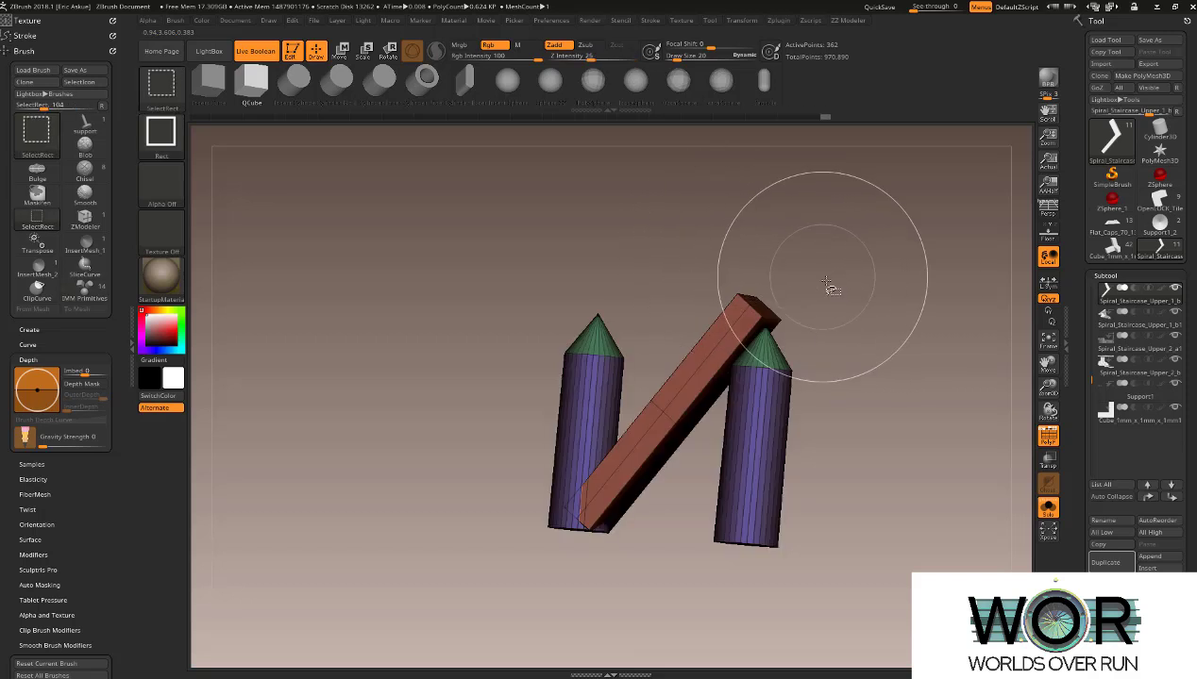
Center the gizmo on the remaining brace's upper end and scale the brace thinner in depth so it fits within the posts' width.
{"action": "mouse_move", "coordinate": [825, 281]}
{"action": "left_mouse_down"}
{"action": "mouse_move", "coordinate": [820, 299]}
{"action": "mouse_move", "coordinate": [791, 283]}
{"action": "mouse_move", "coordinate": [779, 396]}
{"action": "left_mouse_up"}
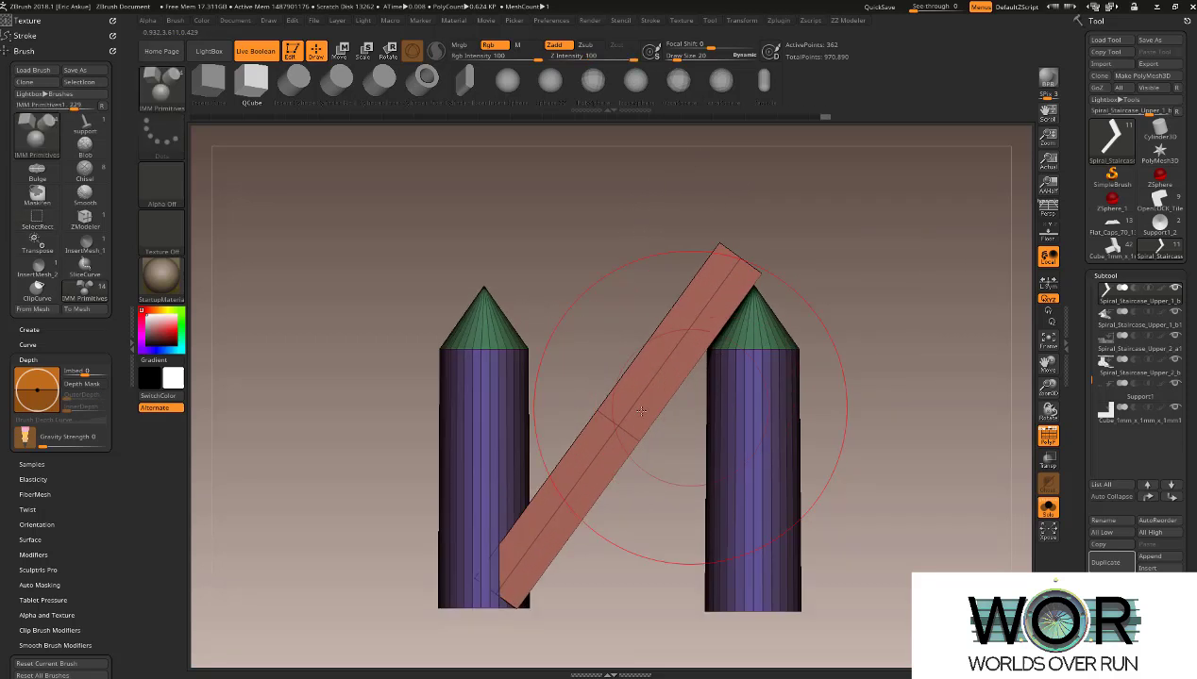
{"action": "mouse_move", "coordinate": [862, 439]}
{"action": "left_mouse_down"}
{"action": "mouse_move", "coordinate": [819, 444]}
{"action": "mouse_move", "coordinate": [779, 427]}
{"action": "left_mouse_up"}
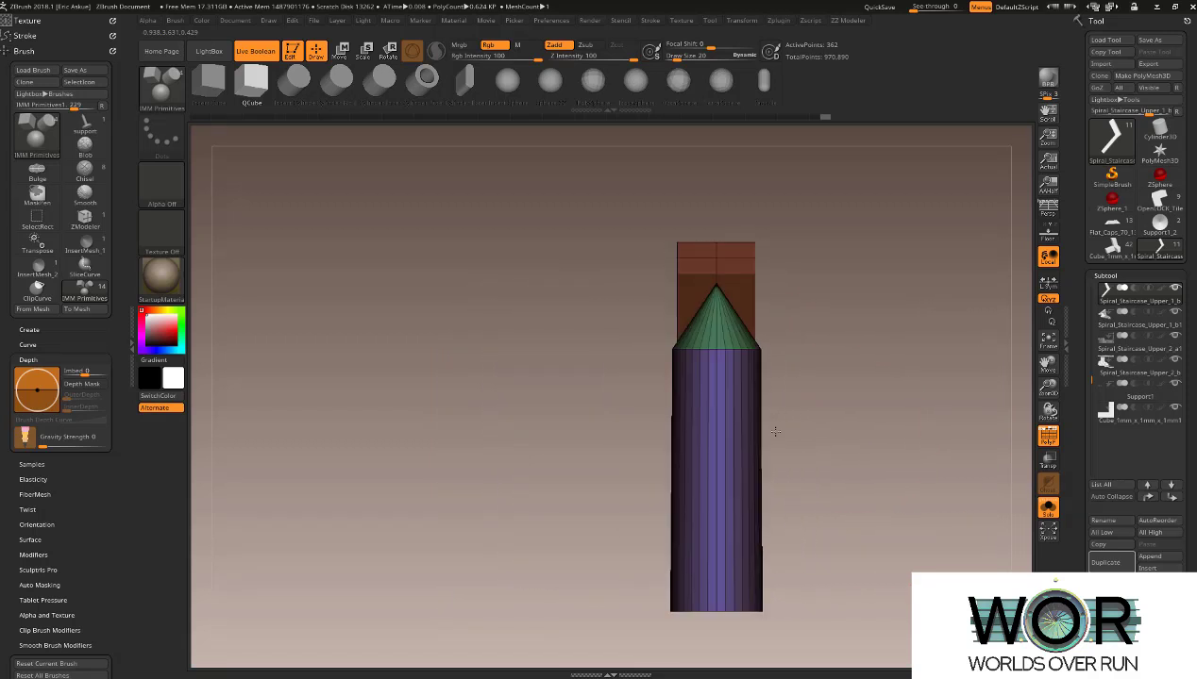
{"action": "key", "text": "w"}
{"action": "left_click_drag", "start_coordinate": [645, 478], "coordinate": [599, 531], "text": "alt"}
{"action": "left_click", "coordinate": [640, 398], "text": "ctrl"}
{"action": "left_click_drag", "start_coordinate": [627, 455], "coordinate": [572, 462], "text": "alt"}
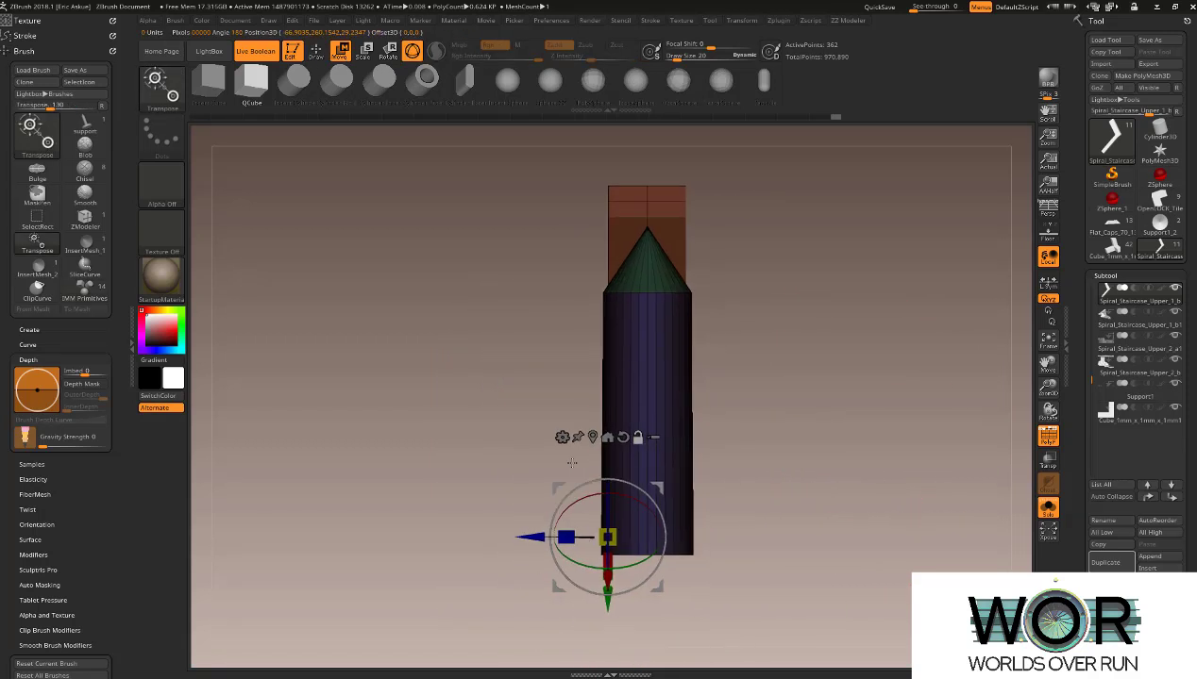
{"action": "left_click", "coordinate": [642, 198]}
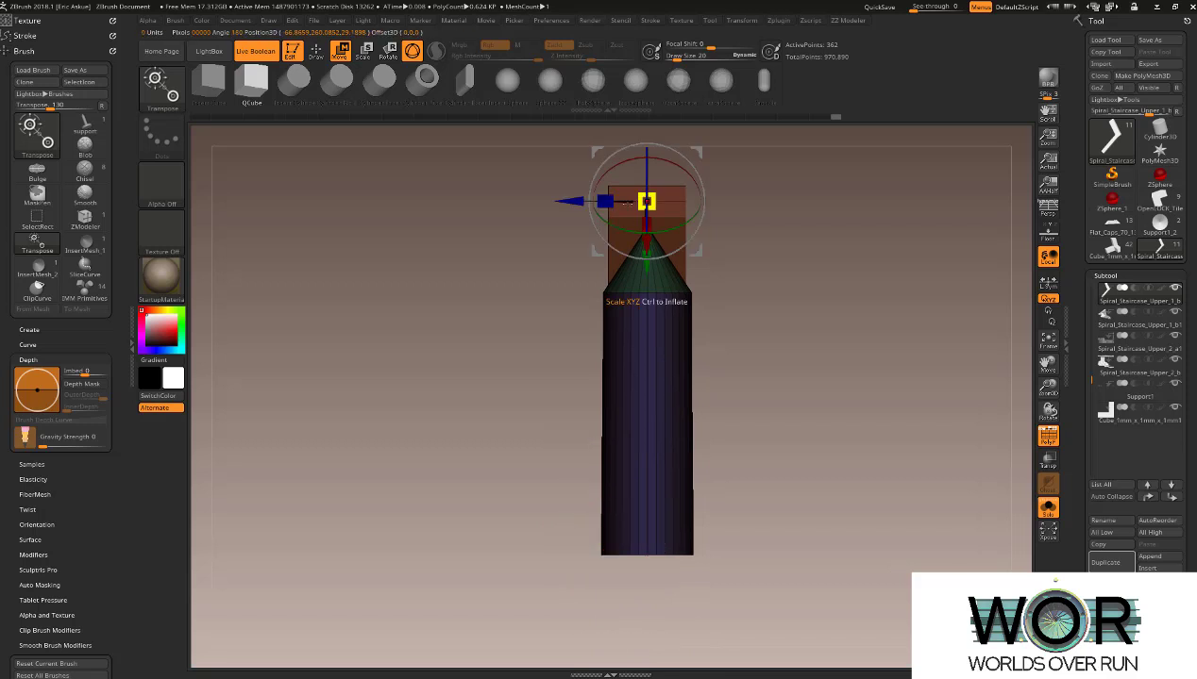
{"action": "left_click_drag", "start_coordinate": [634, 200], "coordinate": [672, 200]}
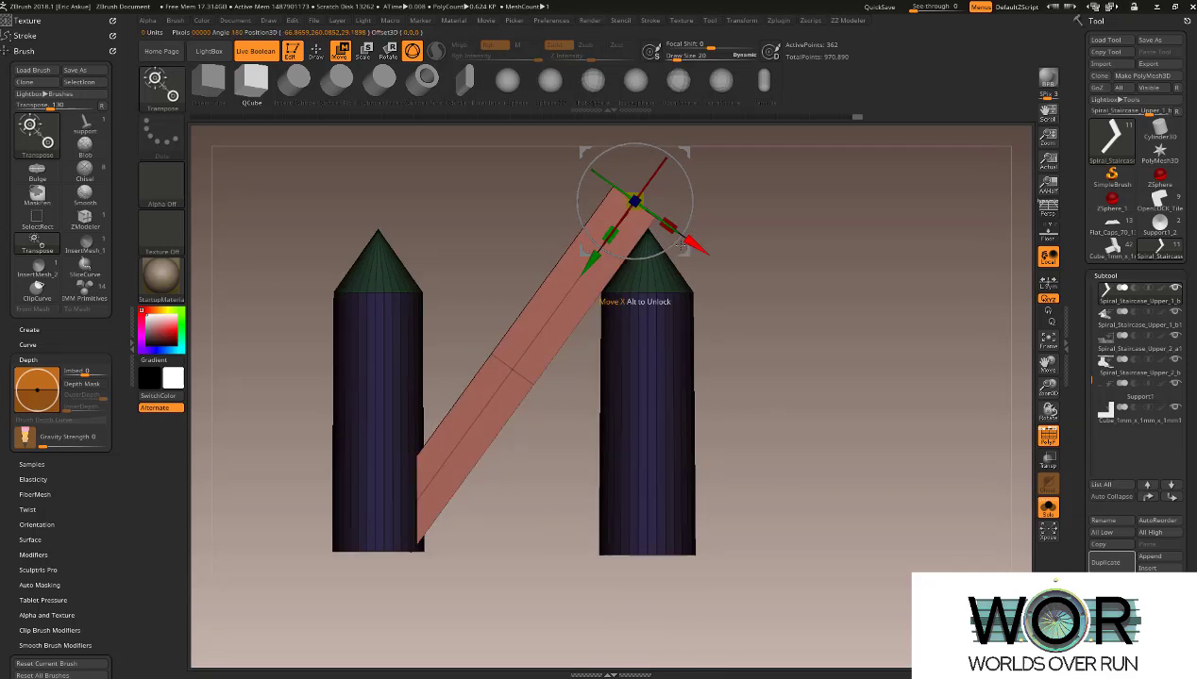
Reset the gizmo orientation and move the brace straight down until its upper end meets the post below the cone.
{"action": "left_click_drag", "start_coordinate": [636, 201], "coordinate": [706, 233], "text": "alt"}
{"action": "left_click", "coordinate": [707, 143]}
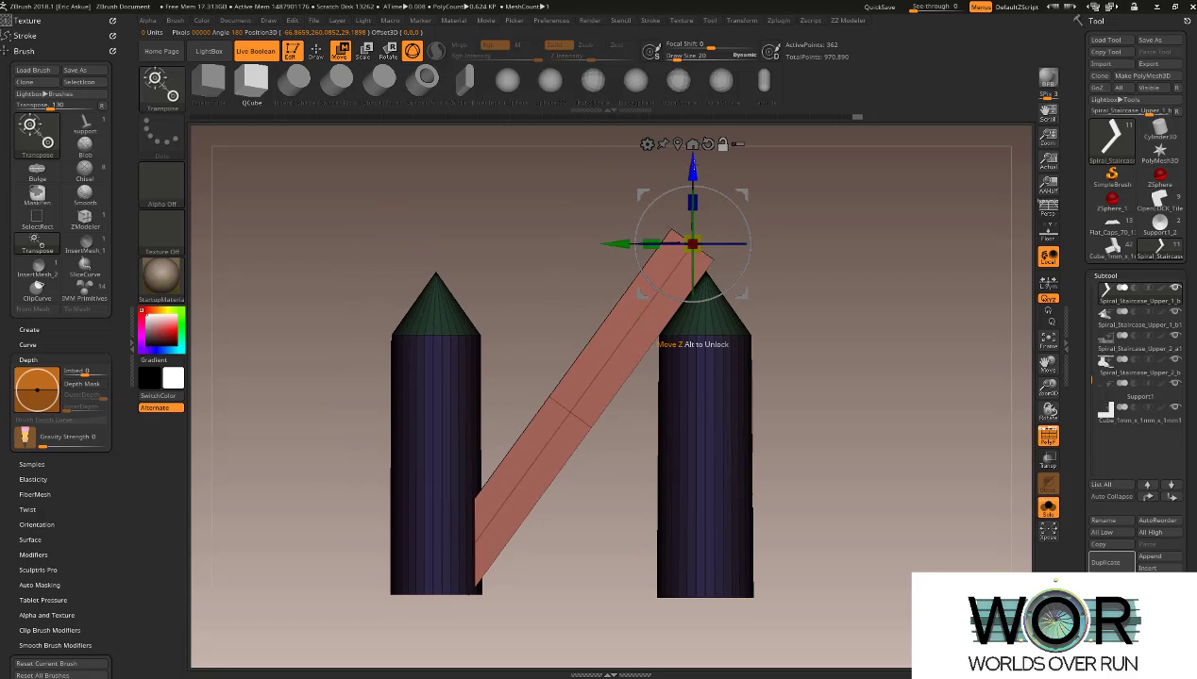
{"action": "left_click_drag", "start_coordinate": [692, 168], "coordinate": [687, 304]}
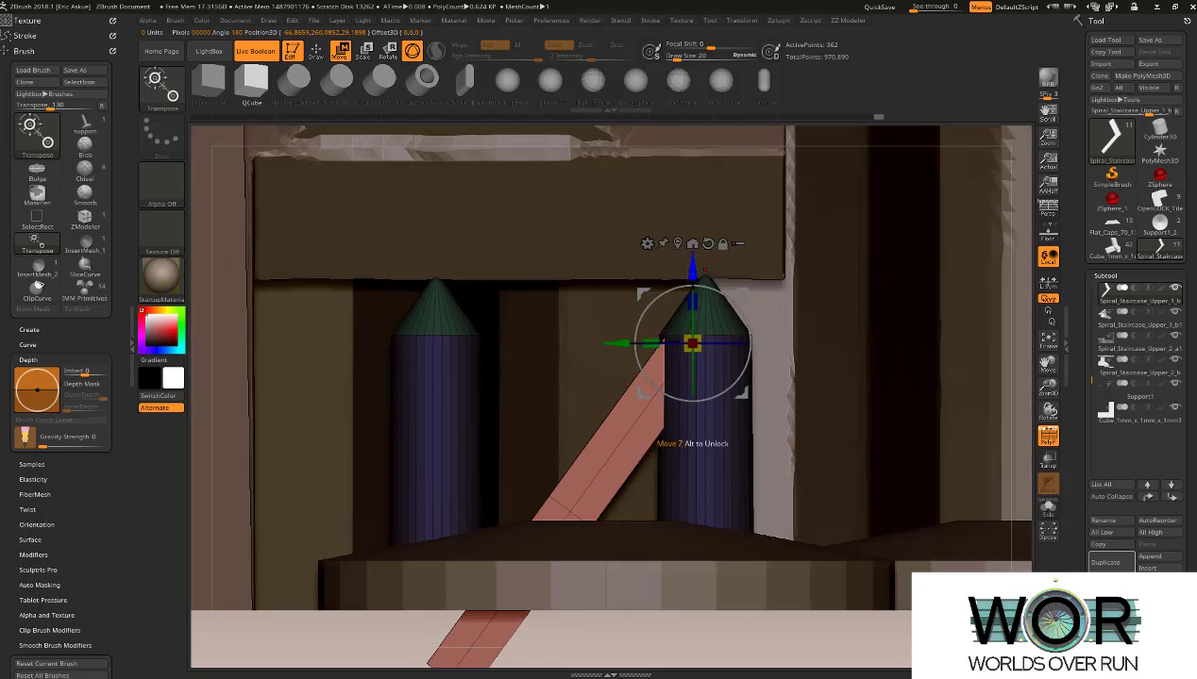
Bevel the lower brace's edges slightly using ZModeler with the Bevel action and Polygroup All as the target.
{"action": "mouse_move", "coordinate": [688, 308]}
{"action": "right_mouse_down"}
{"action": "mouse_move", "coordinate": [668, 321]}
{"action": "mouse_move", "coordinate": [683, 378]}
{"action": "right_mouse_up"}
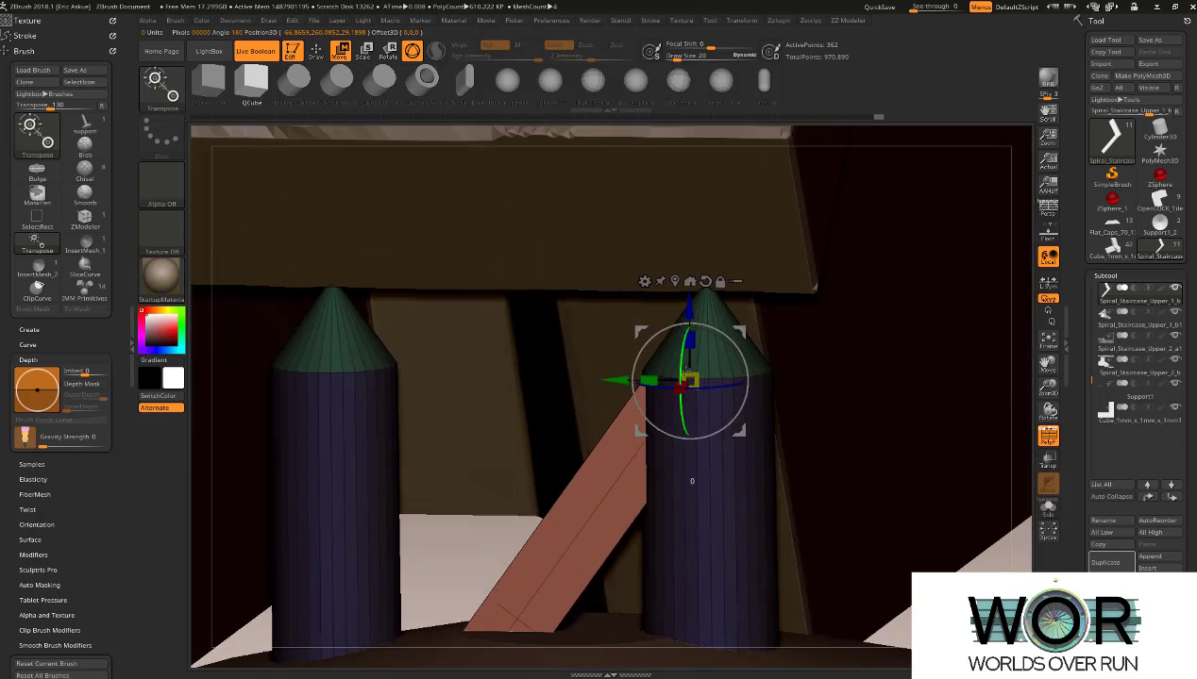
{"action": "key", "text": "q"}
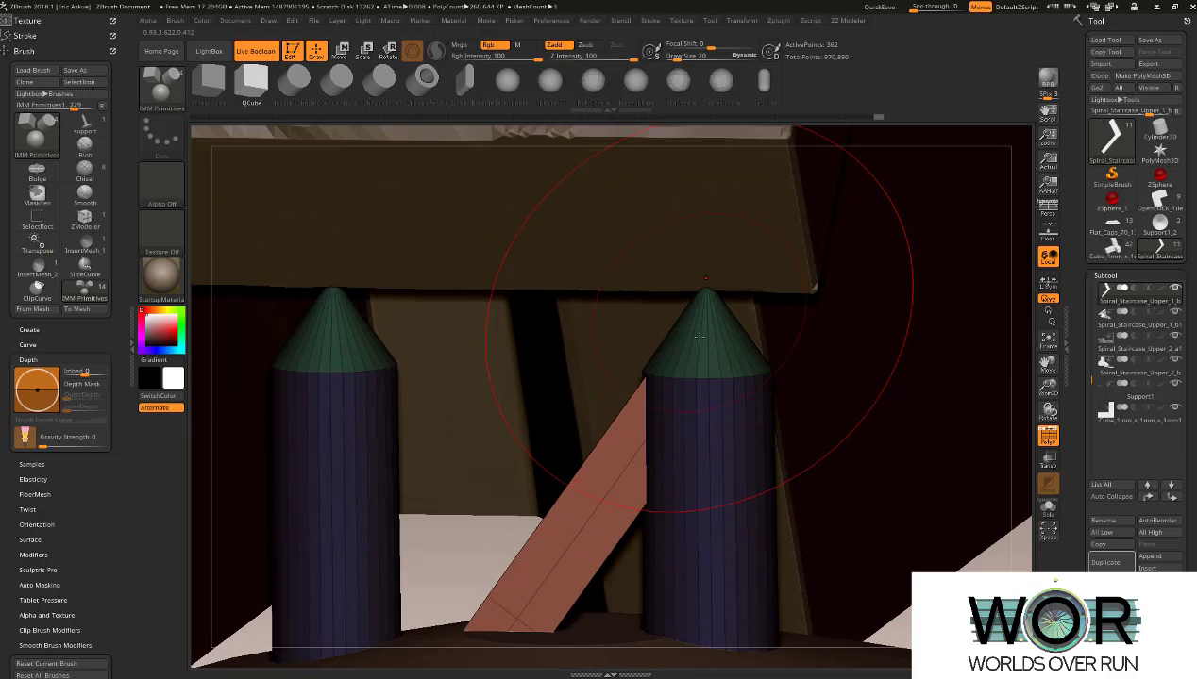
{"action": "right_click_drag", "start_coordinate": [581, 436], "coordinate": [649, 283], "text": "alt"}
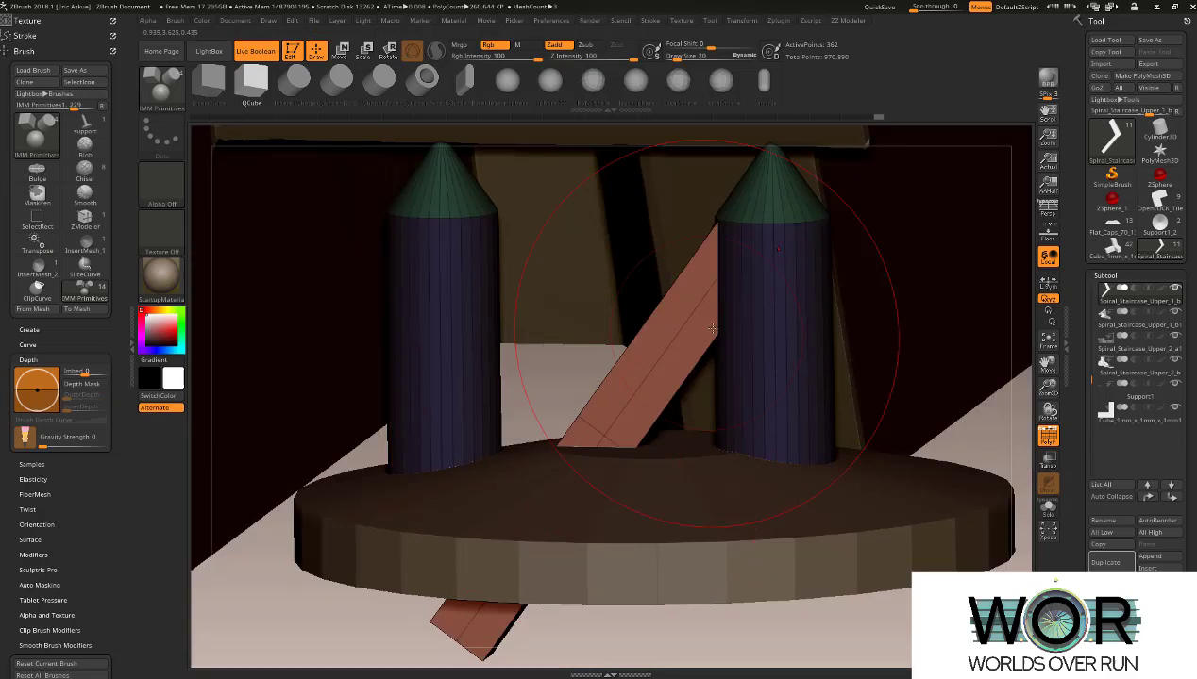
{"action": "mouse_move", "coordinate": [694, 415]}
{"action": "right_mouse_down"}
{"action": "mouse_move", "coordinate": [682, 363]}
{"action": "mouse_move", "coordinate": [722, 403]}
{"action": "mouse_move", "coordinate": [679, 395]}
{"action": "mouse_move", "coordinate": [634, 425]}
{"action": "mouse_move", "coordinate": [624, 300]}
{"action": "right_mouse_up"}
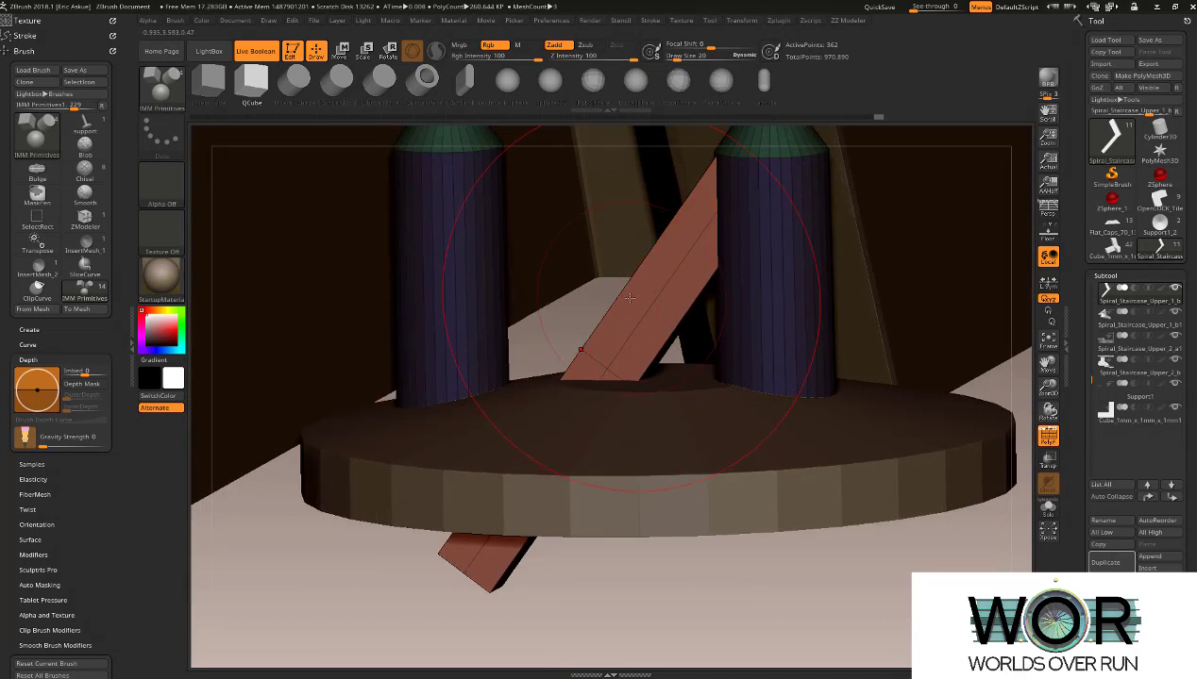
{"action": "key", "text": "b"}
{"action": "key", "text": "b"}
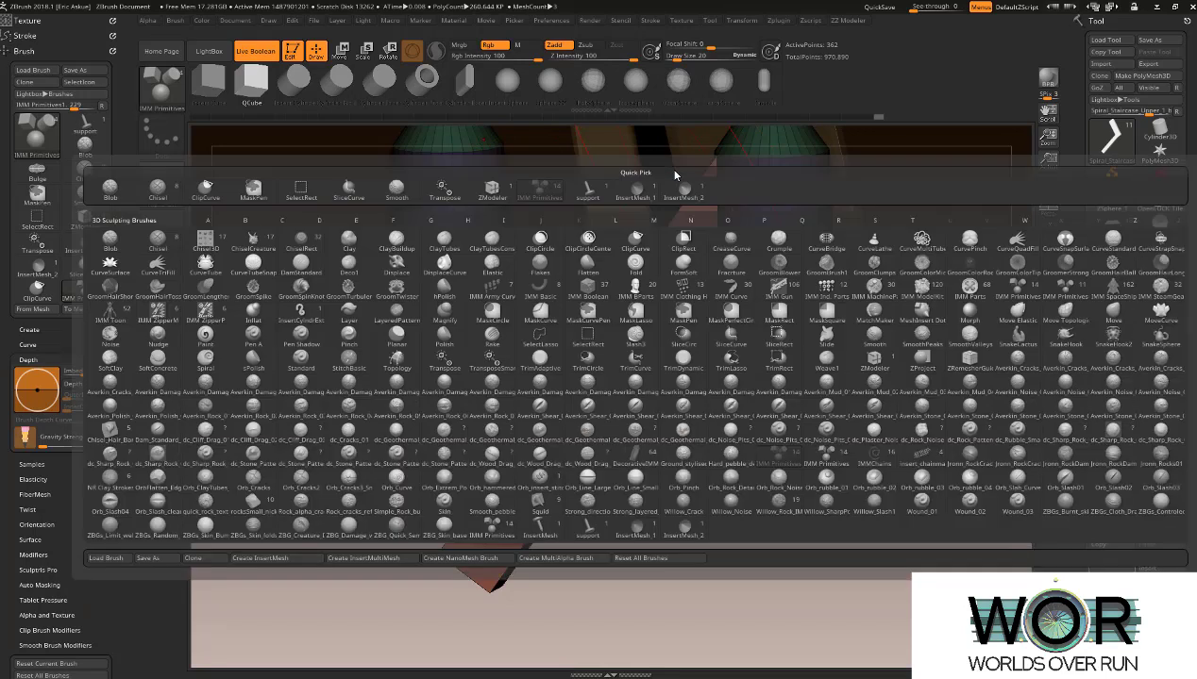
{"action": "key", "text": "z"}
{"action": "key", "text": "m"}
{"action": "key", "text": "space"}
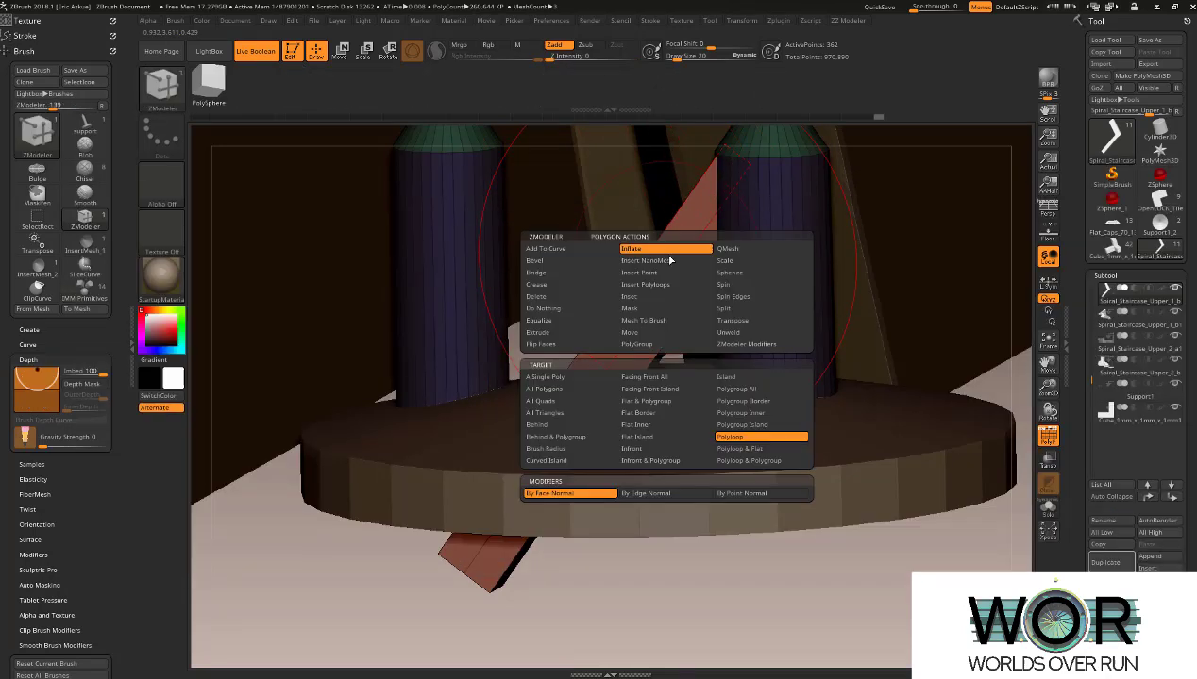
{"action": "left_click", "coordinate": [535, 261]}
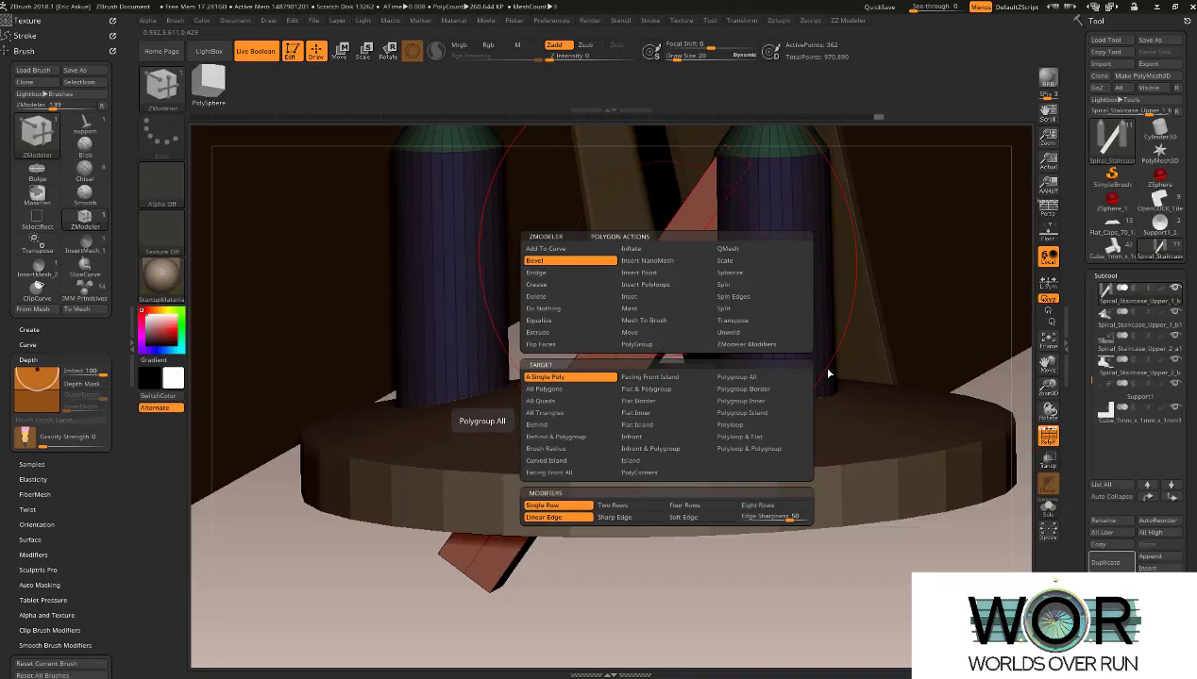
{"action": "left_click", "coordinate": [764, 389]}
{"action": "key", "text": "space"}
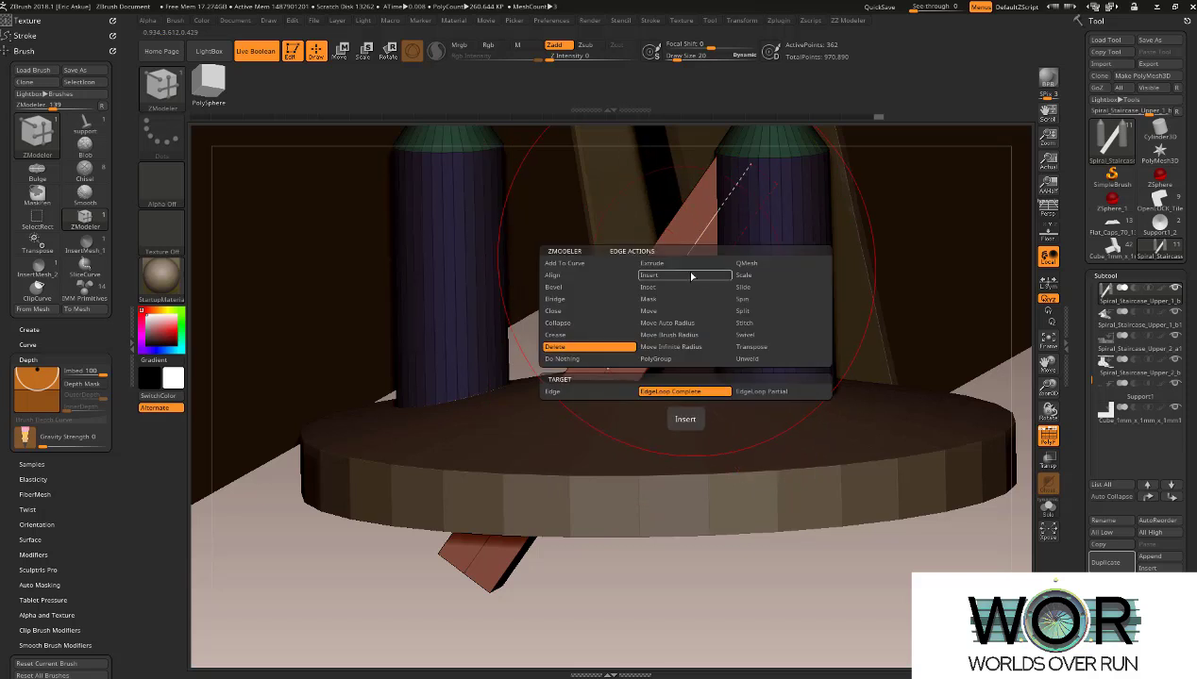
{"action": "key", "text": "space"}
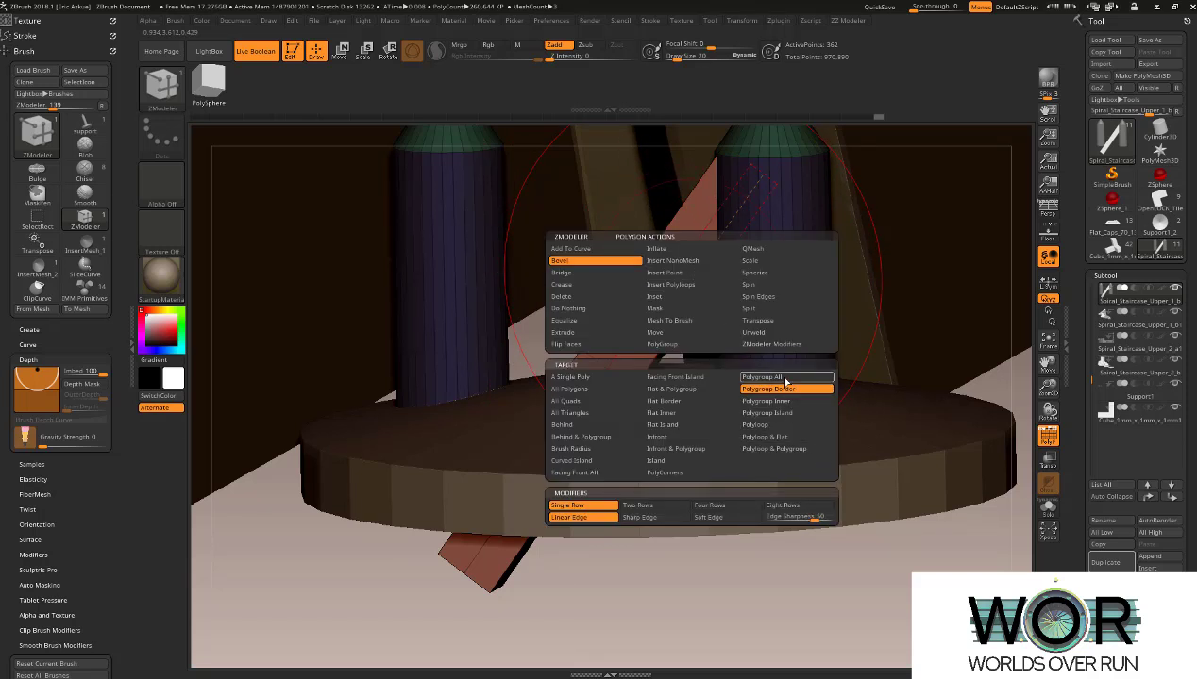
{"action": "left_click", "coordinate": [785, 381]}
{"action": "left_click_drag", "start_coordinate": [683, 304], "coordinate": [684, 300]}
Reveal the hidden upper brace above the post, isolate it out of view, and delete it from the support mesh.
{"action": "left_click_drag", "start_coordinate": [836, 620], "coordinate": [808, 649], "text": "ctrl+shift"}
{"action": "left_click", "coordinate": [829, 620], "text": "ctrl+shift"}
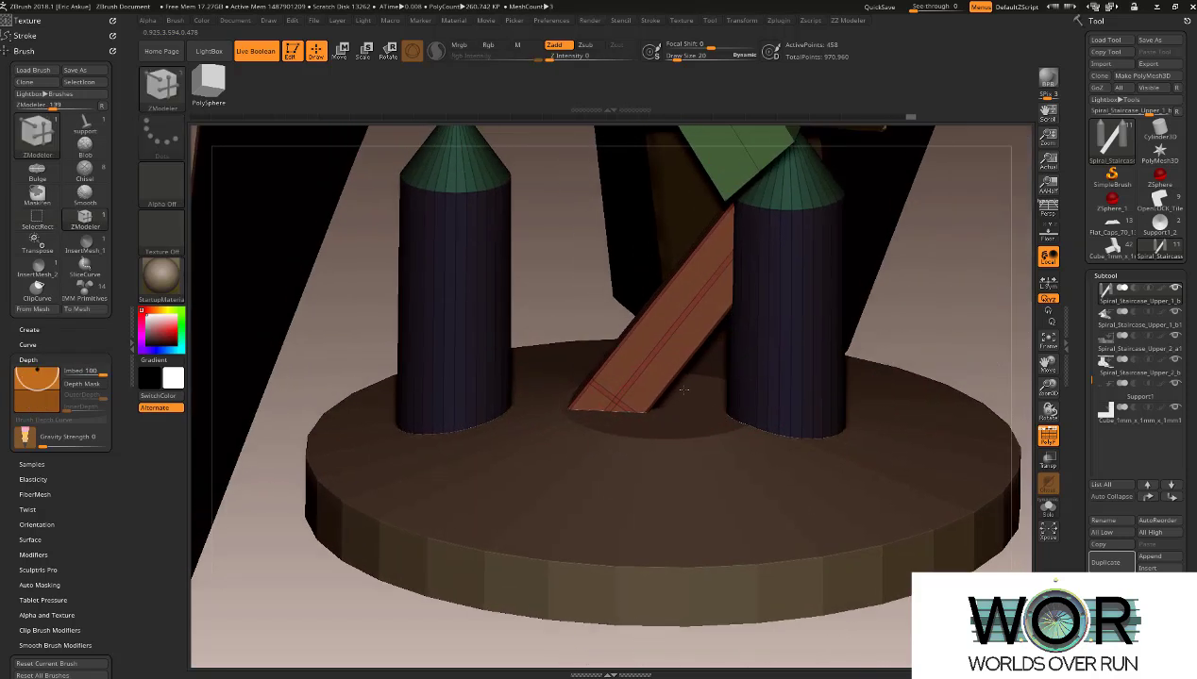
{"action": "mouse_move", "coordinate": [683, 390]}
{"action": "right_mouse_down", "text": "ctrl"}
{"action": "mouse_move", "coordinate": [710, 300]}
{"action": "mouse_move", "coordinate": [729, 377]}
{"action": "right_mouse_up", "text": "ctrl"}
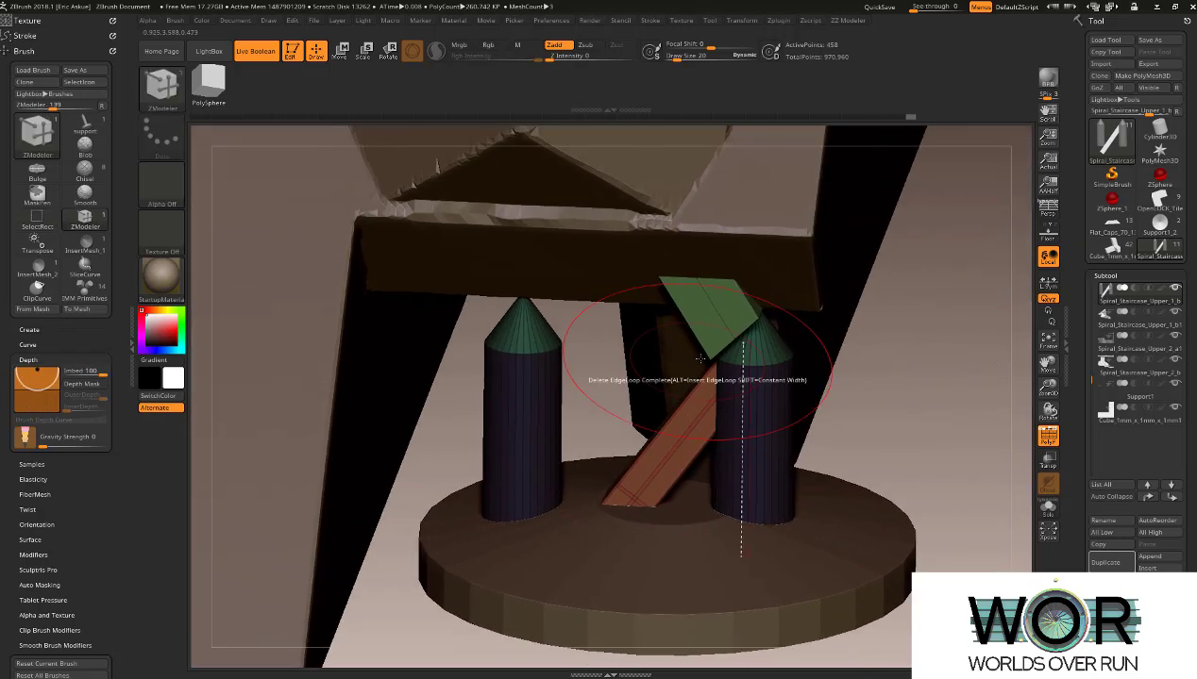
{"action": "left_click", "coordinate": [757, 326], "text": "ctrl+shift"}
{"action": "left_click", "coordinate": [757, 327], "text": "ctrl+shift"}
{"action": "key", "text": "z"}
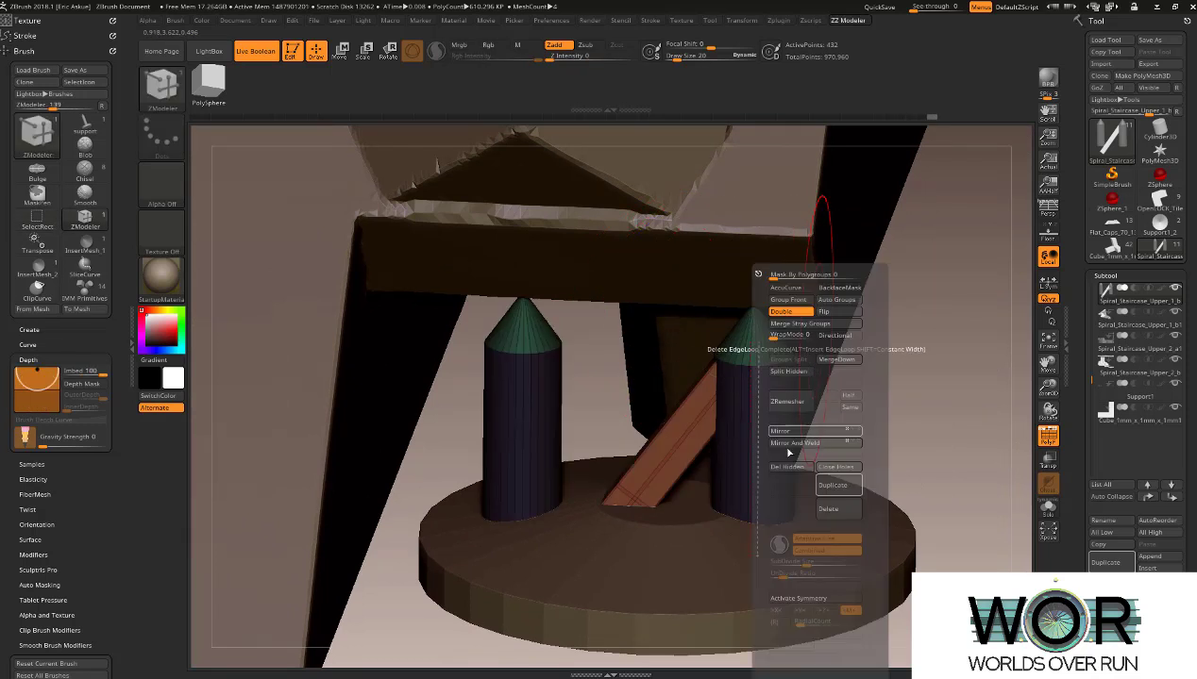
{"action": "left_click", "coordinate": [795, 471]}
Duplicate the beveled brace, rotate the copy to slope the opposite way, and place its upper end at the other post's cone.
{"action": "right_click_drag", "start_coordinate": [596, 425], "coordinate": [623, 387]}
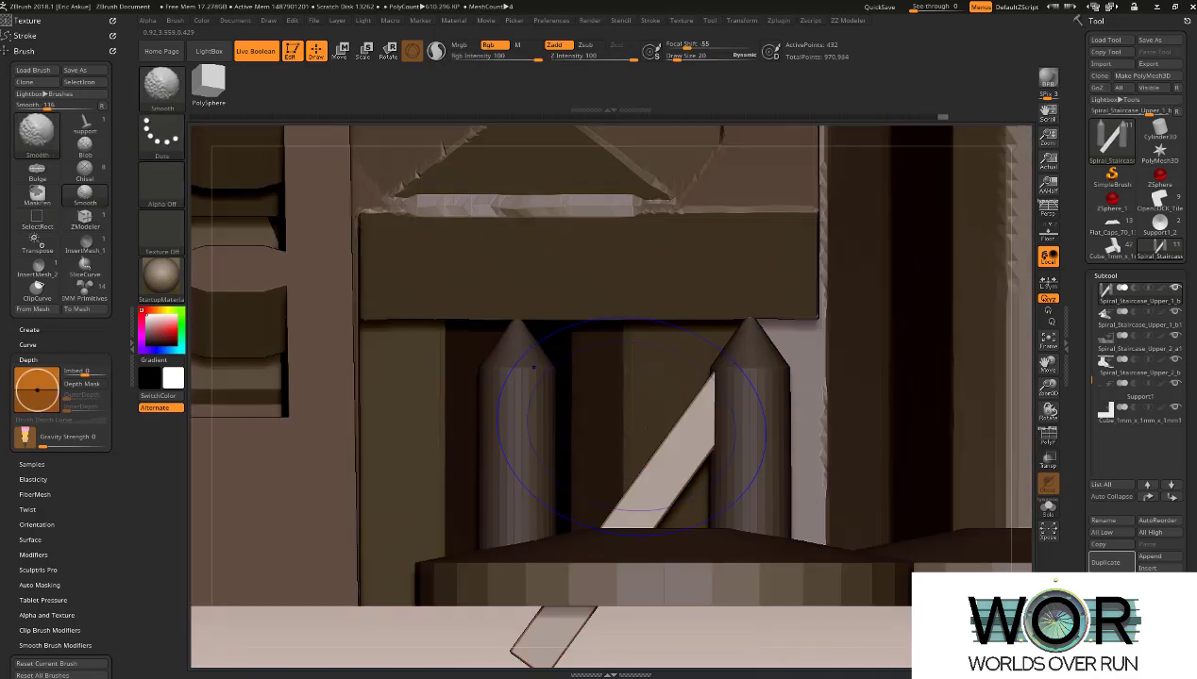
{"action": "key", "text": "w"}
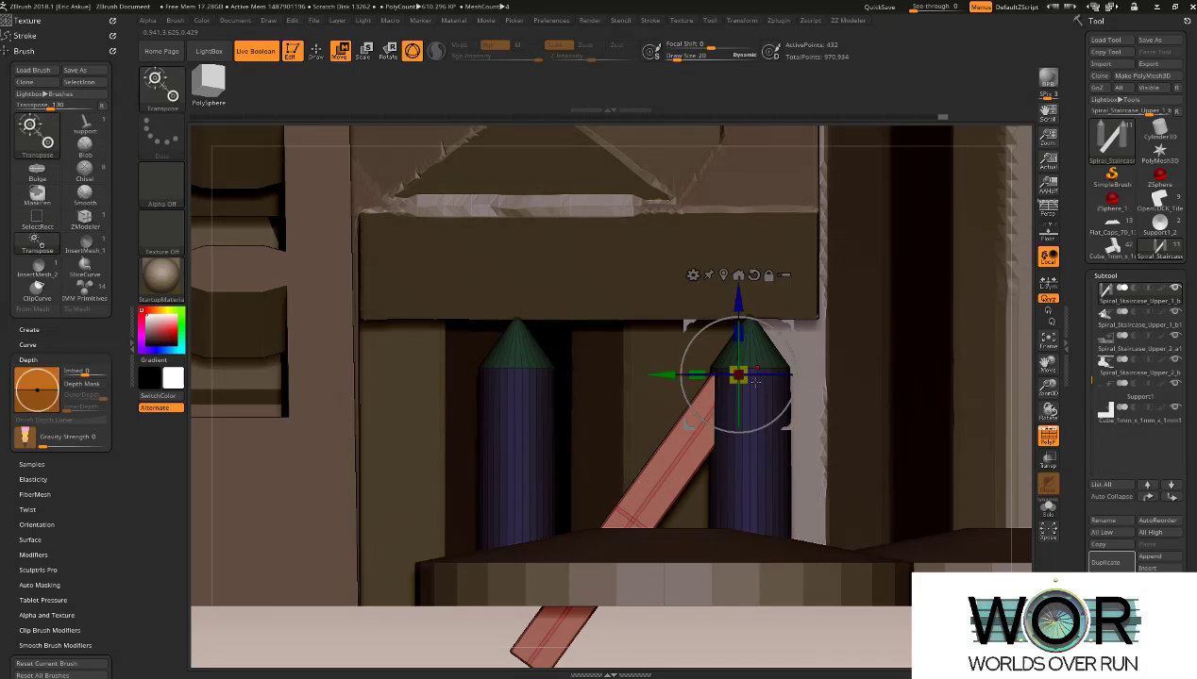
{"action": "left_click_drag", "start_coordinate": [658, 376], "coordinate": [575, 376], "text": "ctrl"}
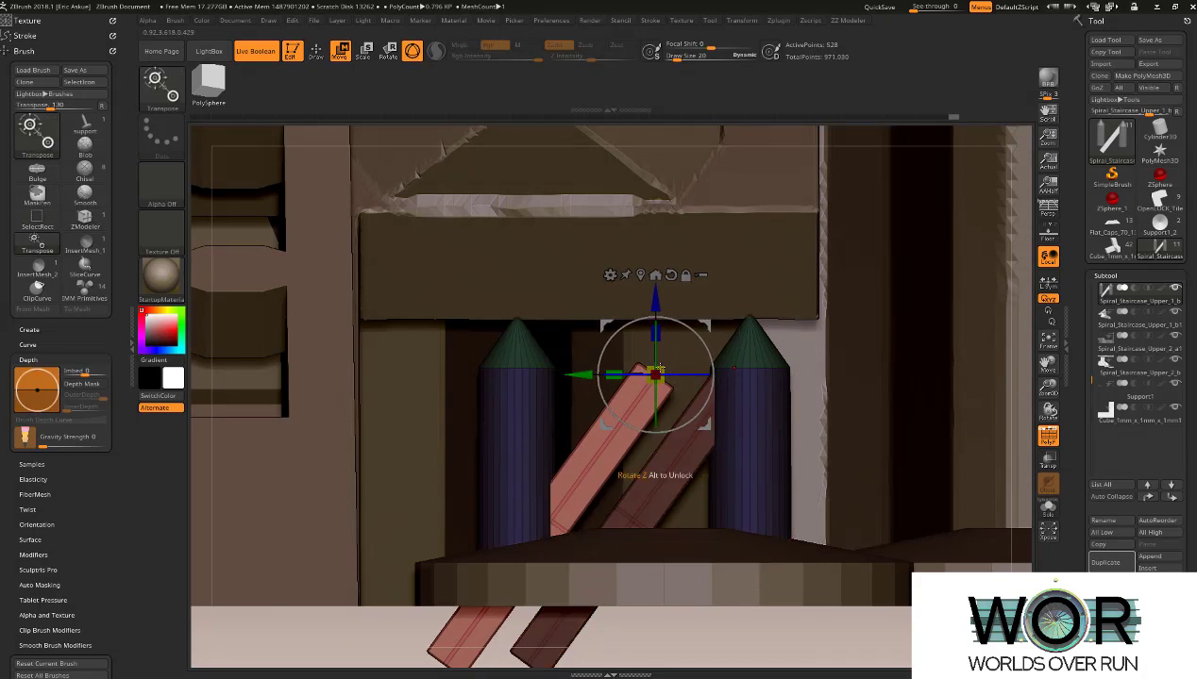
{"action": "left_click_drag", "start_coordinate": [659, 369], "coordinate": [596, 290]}
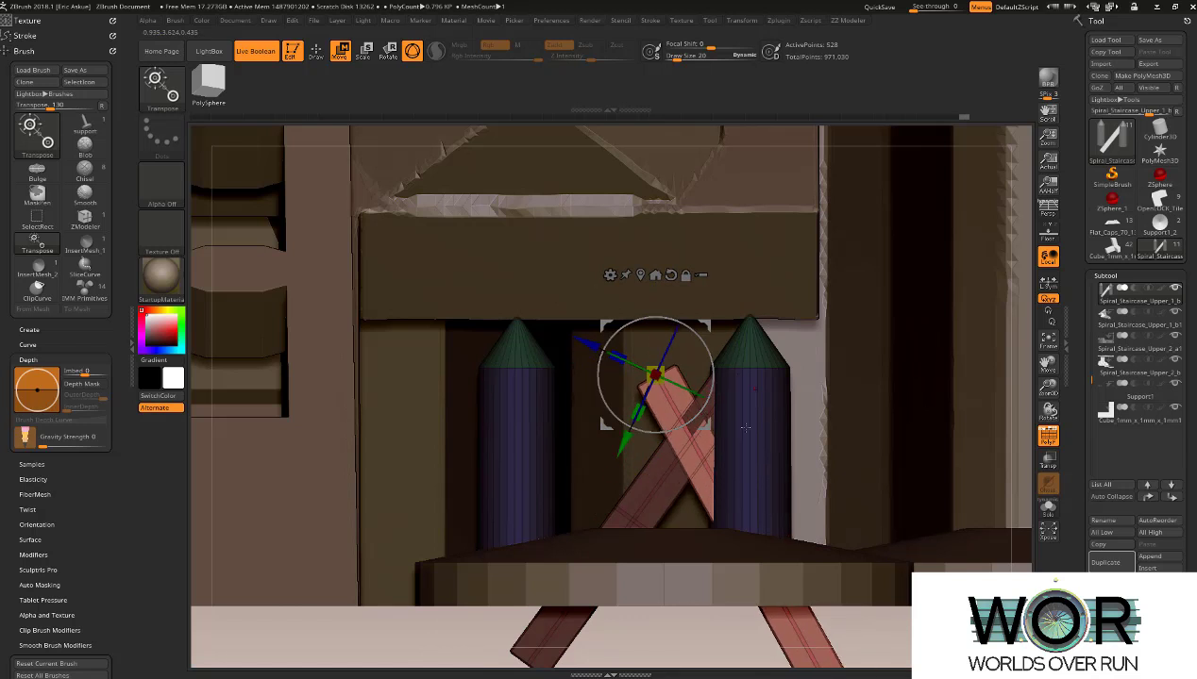
{"action": "left_click_drag", "start_coordinate": [707, 425], "coordinate": [567, 390]}
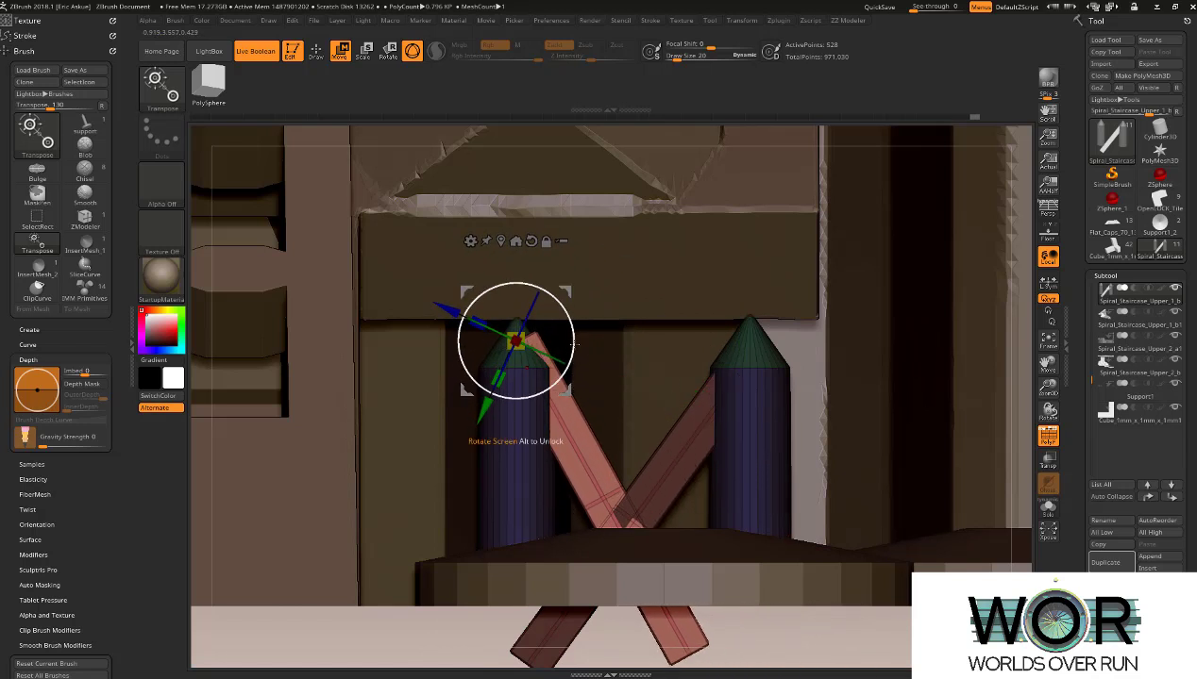
{"action": "left_click_drag", "start_coordinate": [573, 344], "coordinate": [573, 339]}
Turn off the polyframe display and inspect the opposing braces between the posts from several sides.
{"action": "key", "text": "shift+f"}
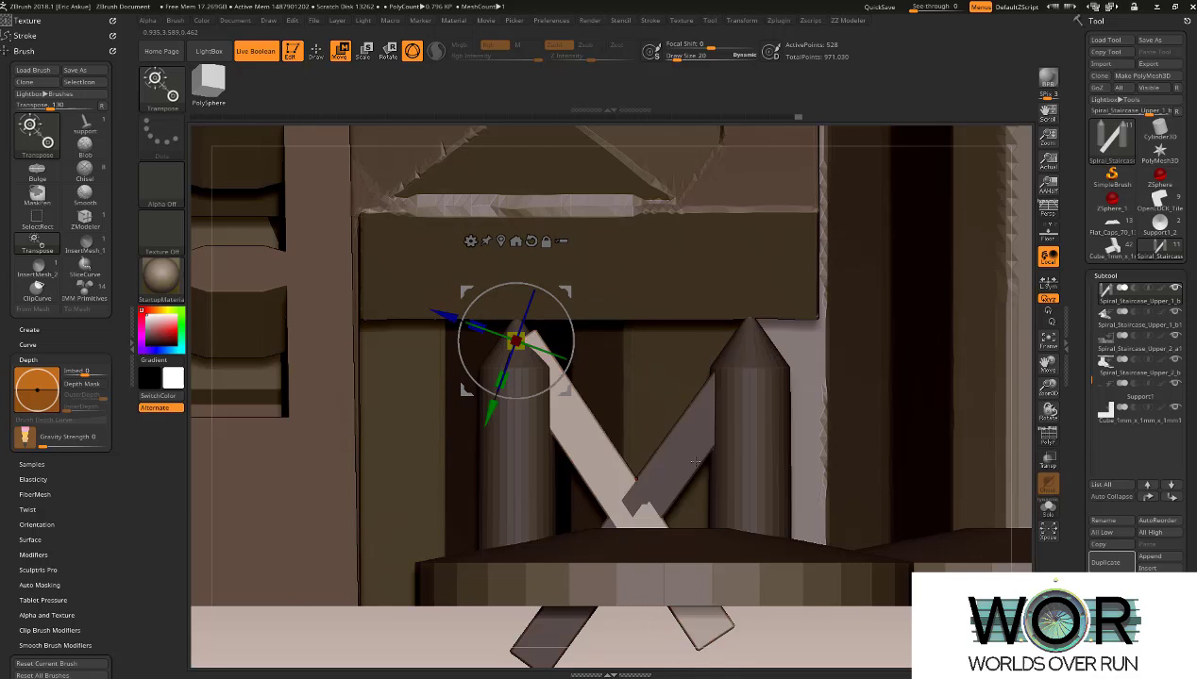
{"action": "key", "text": "q"}
{"action": "mouse_move", "coordinate": [714, 461]}
{"action": "right_mouse_down"}
{"action": "mouse_move", "coordinate": [676, 355]}
{"action": "mouse_move", "coordinate": [649, 429]}
{"action": "right_mouse_up"}
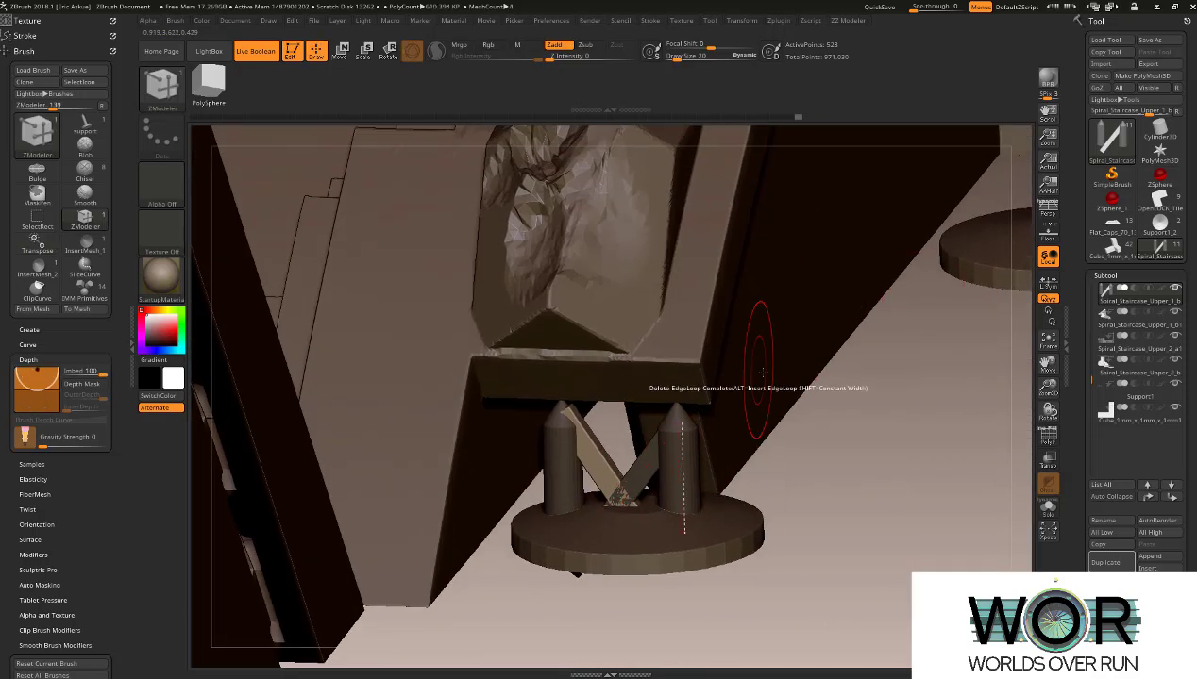
{"action": "right_click_drag", "start_coordinate": [762, 375], "coordinate": [653, 440]}
{"action": "right_click_drag", "start_coordinate": [644, 417], "coordinate": [594, 430]}
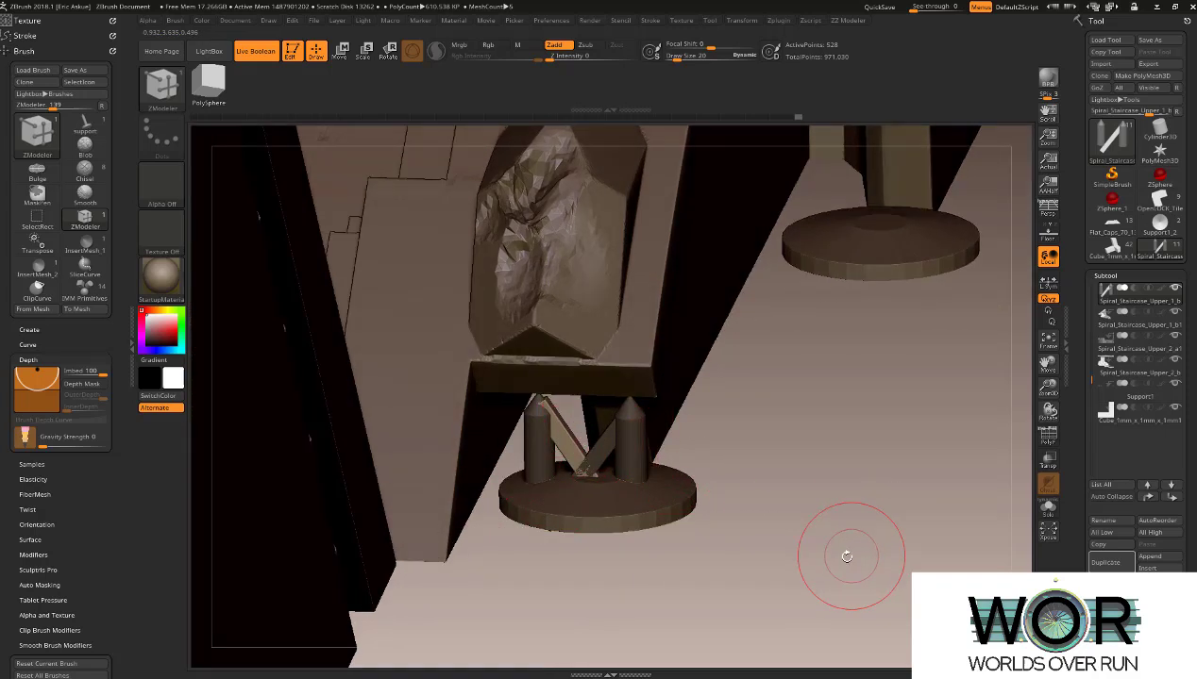
{"action": "right_click_drag", "start_coordinate": [571, 488], "coordinate": [595, 443]}
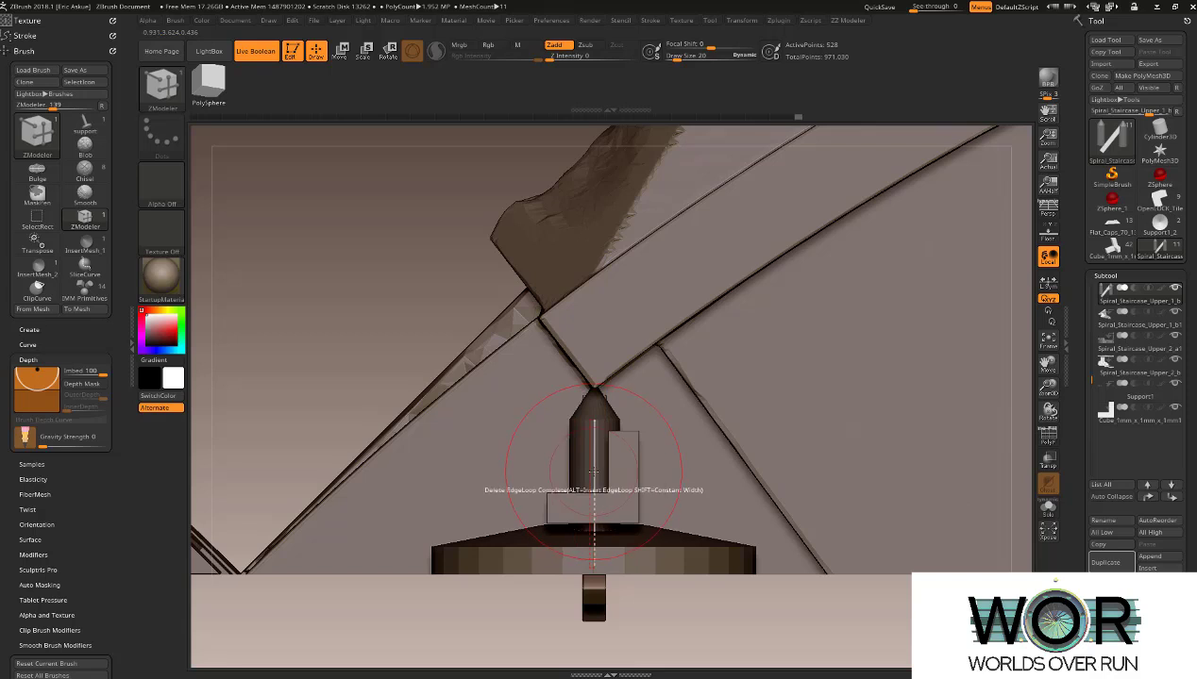
{"action": "right_click_drag", "start_coordinate": [597, 427], "coordinate": [510, 451]}
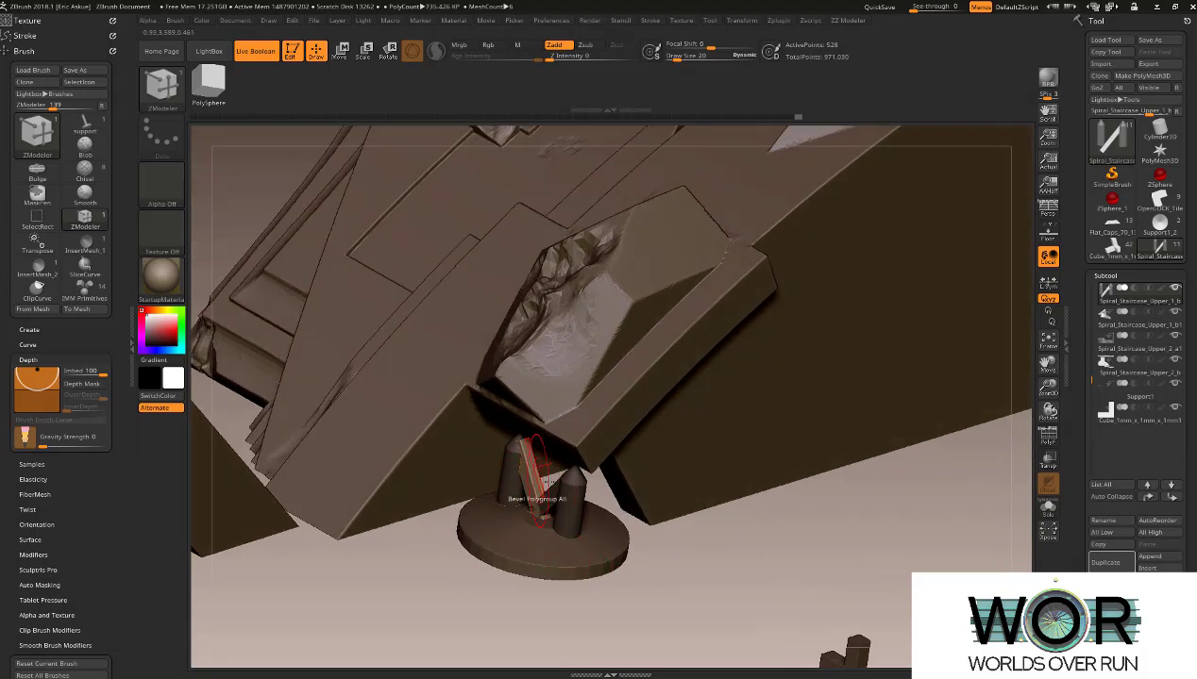
Hide both braces with the SelectRect brush and delete the hidden geometry, keeping only the two posts.
{"action": "key", "text": "b"}
{"action": "key", "text": "s"}
{"action": "key", "text": "r"}
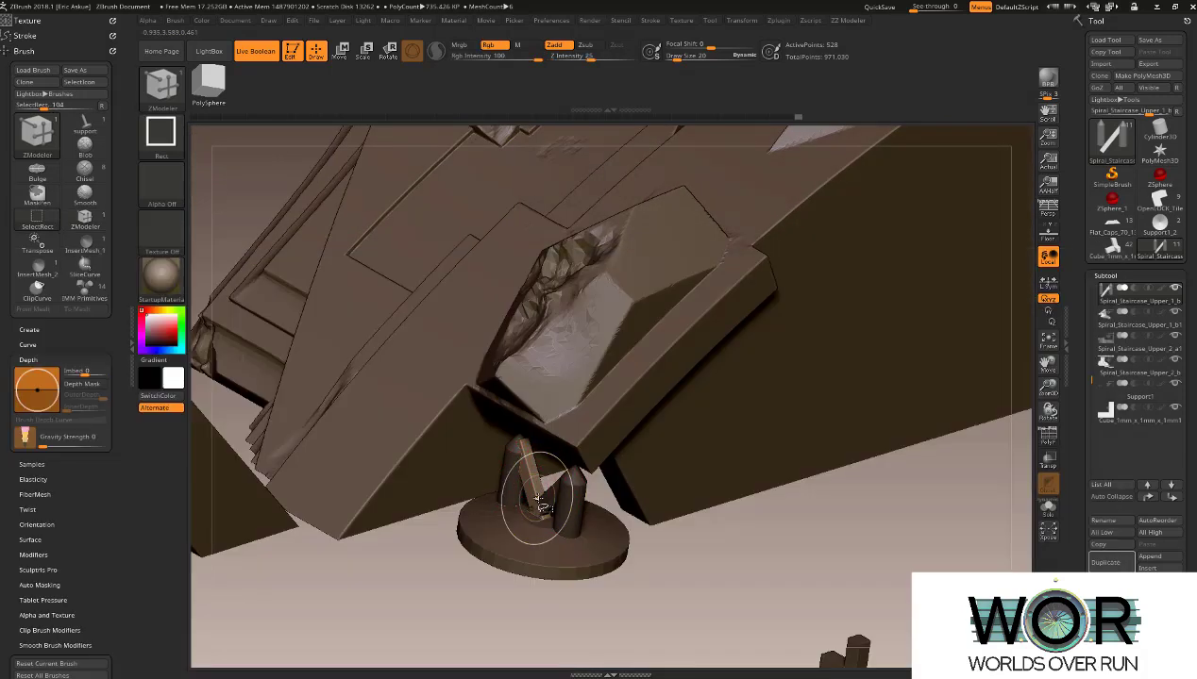
{"action": "left_click", "coordinate": [541, 502], "text": "ctrl+shift"}
{"action": "key", "text": "z"}
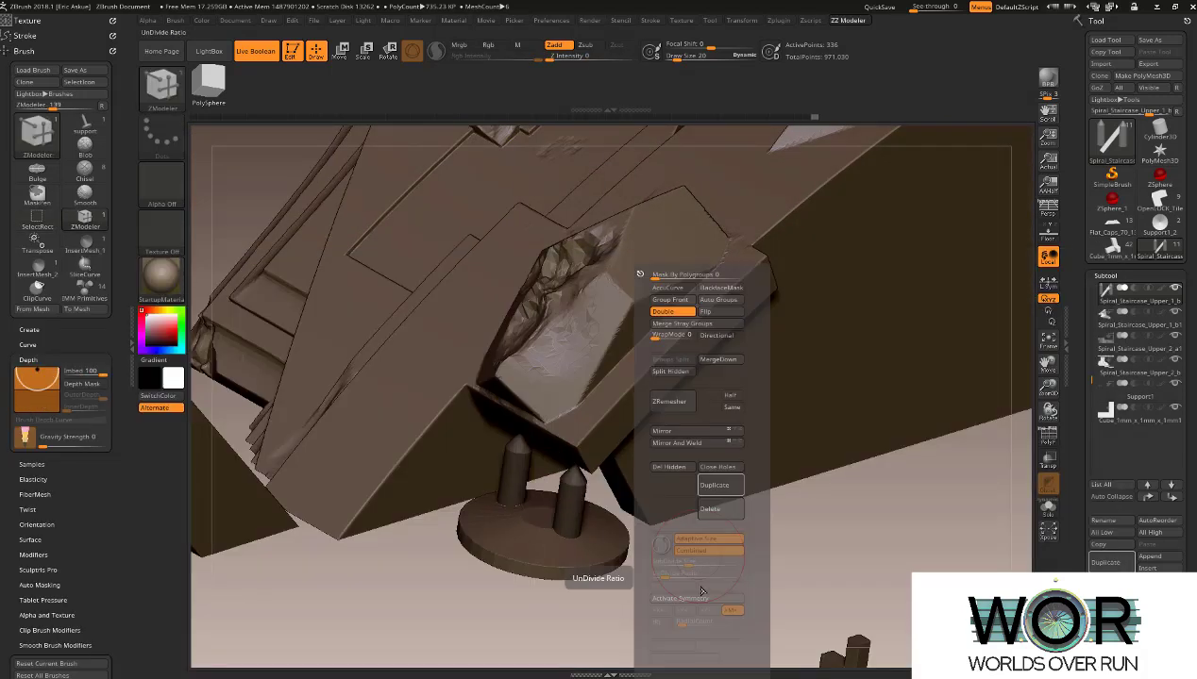
{"action": "left_click", "coordinate": [673, 470]}
Insert a small QCube from the IMM Primitives brush beside the support disc in the side view.
{"action": "right_click_drag", "start_coordinate": [665, 545], "coordinate": [753, 551]}
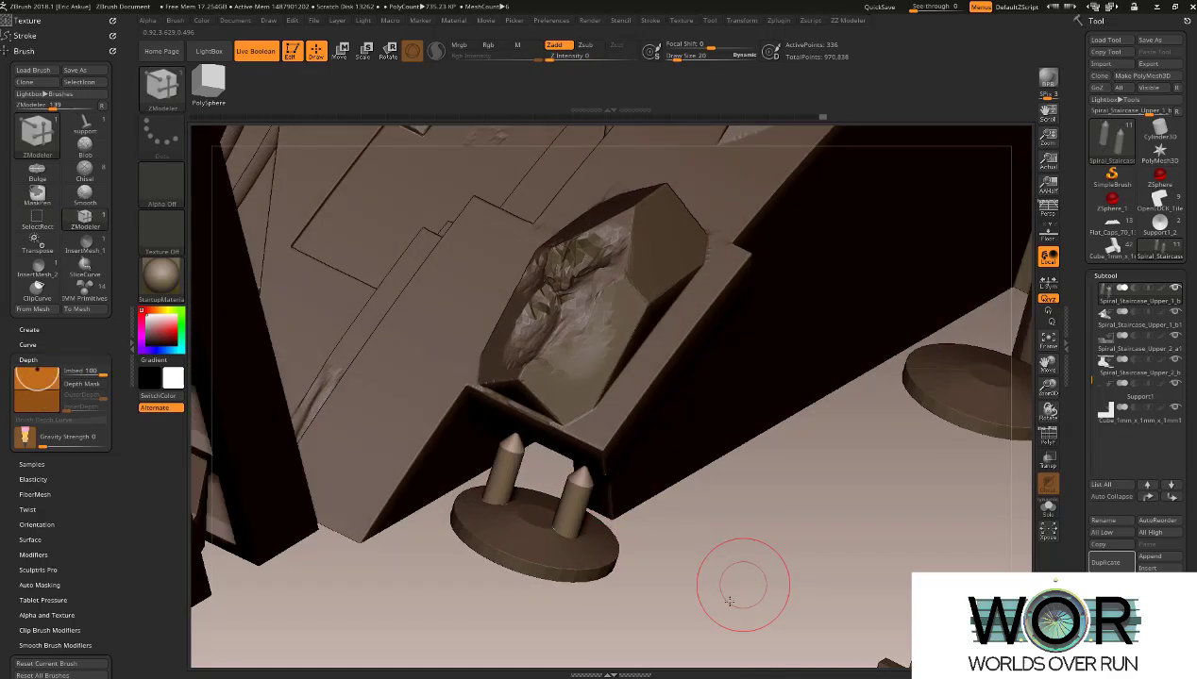
{"action": "right_click_drag", "start_coordinate": [726, 602], "coordinate": [613, 581]}
{"action": "right_click_drag", "start_coordinate": [538, 568], "coordinate": [661, 507]}
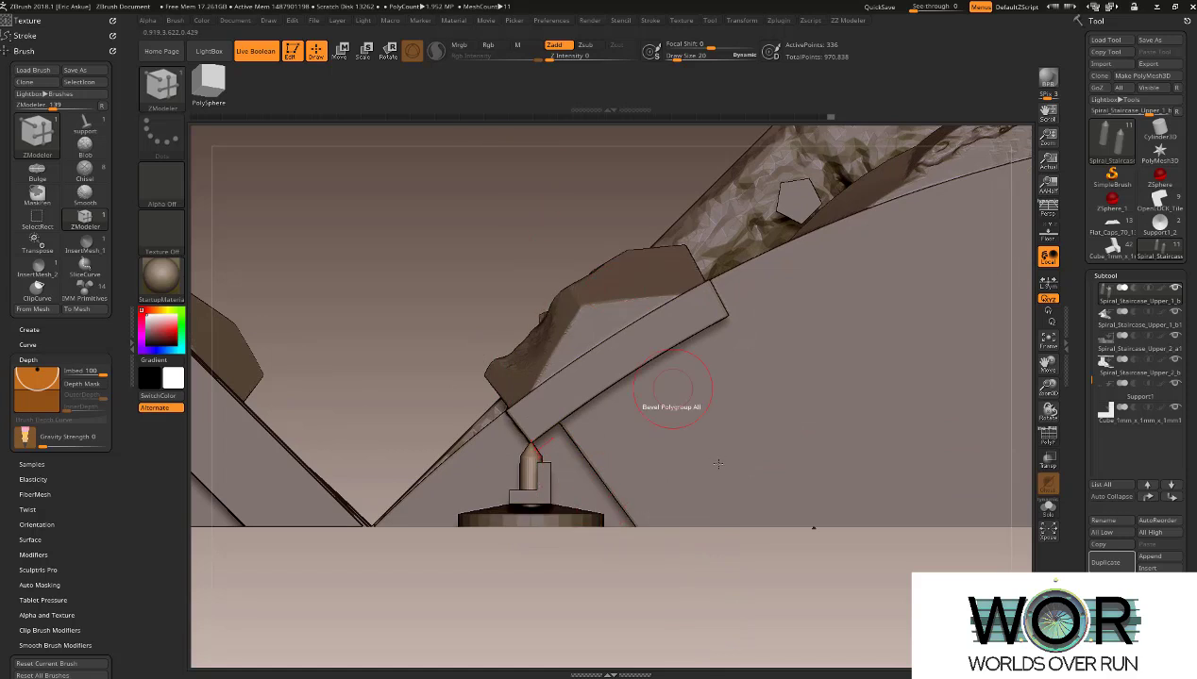
{"action": "key", "text": "w"}
{"action": "key", "text": "q"}
{"action": "key", "text": "b"}
{"action": "key", "text": "i"}
{"action": "key", "text": "m"}
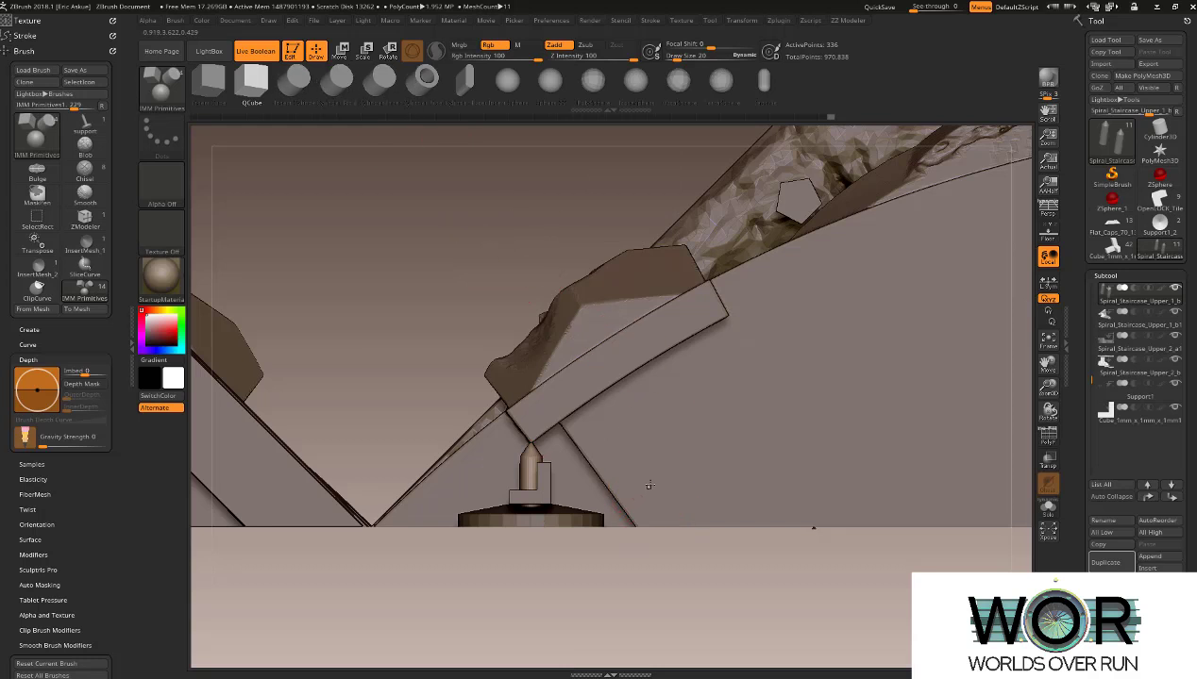
{"action": "left_click_drag", "start_coordinate": [649, 485], "coordinate": [656, 492]}
{"action": "key", "text": "w"}
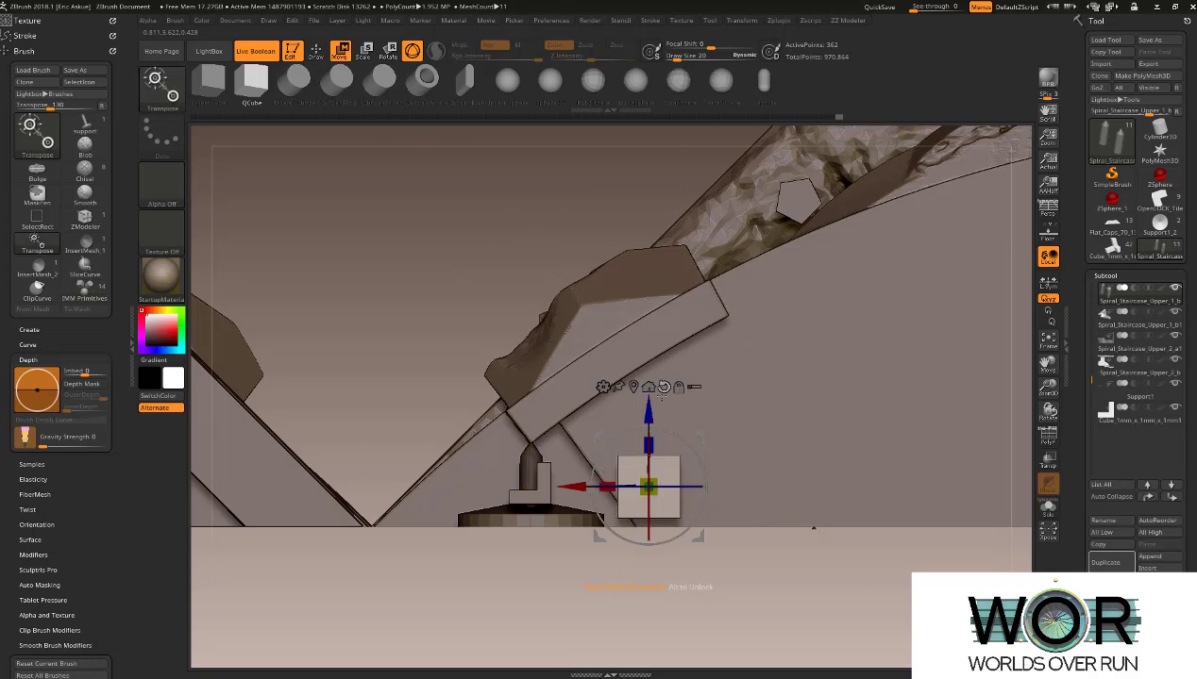
Set the document's background color to black.
{"action": "left_click", "coordinate": [234, 20]}
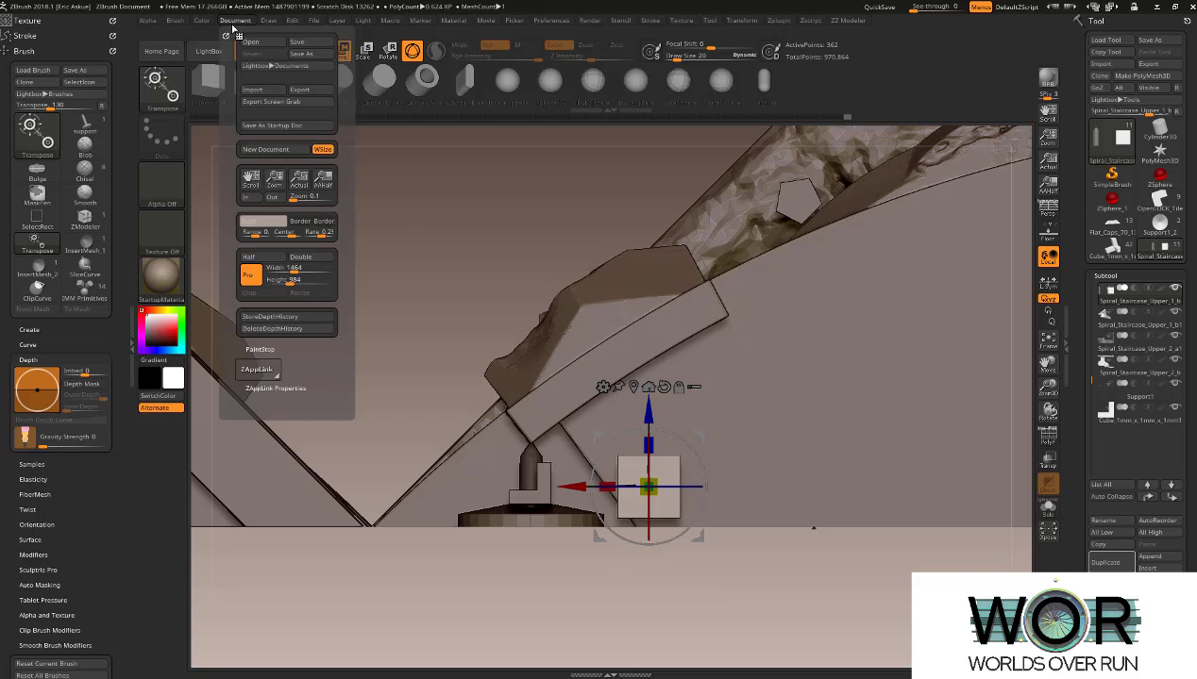
{"action": "left_click_drag", "start_coordinate": [273, 227], "coordinate": [153, 380]}
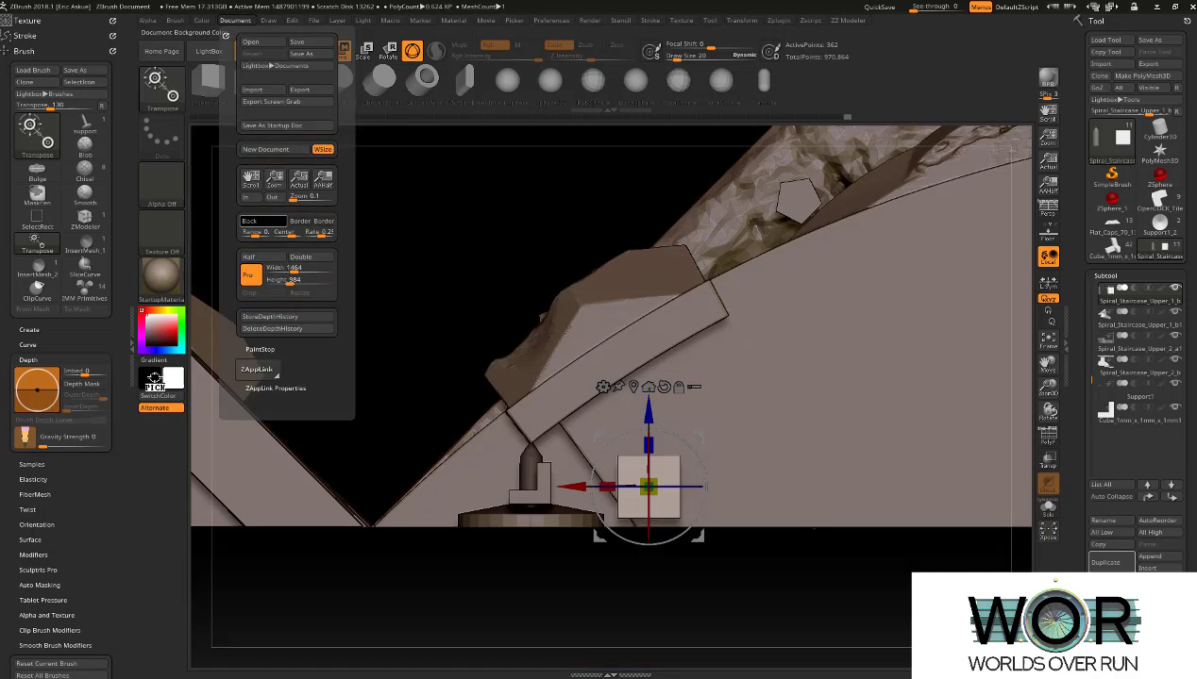
{"action": "right_click_drag", "start_coordinate": [722, 511], "coordinate": [728, 450], "text": "alt"}
Rotate the cube about 45 degrees into a diamond and move it up to the post's tip under the overhanging block.
{"action": "left_click_drag", "start_coordinate": [653, 353], "coordinate": [653, 457]}
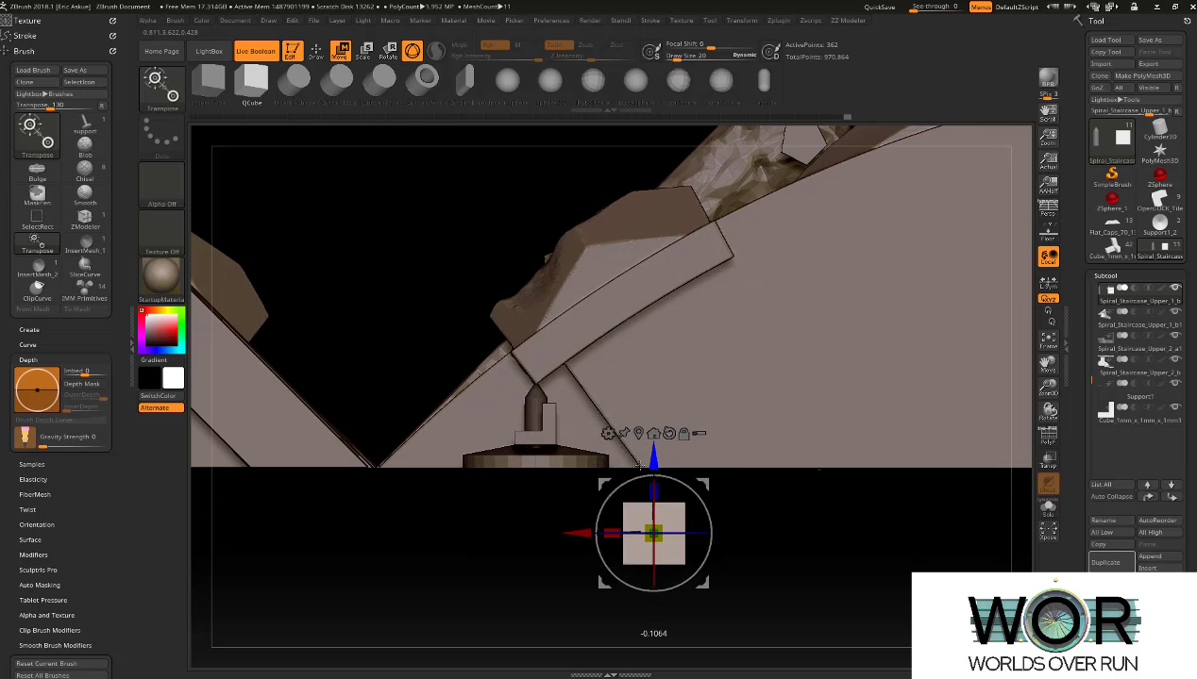
{"action": "right_click_drag", "start_coordinate": [709, 535], "coordinate": [705, 389], "text": "alt"}
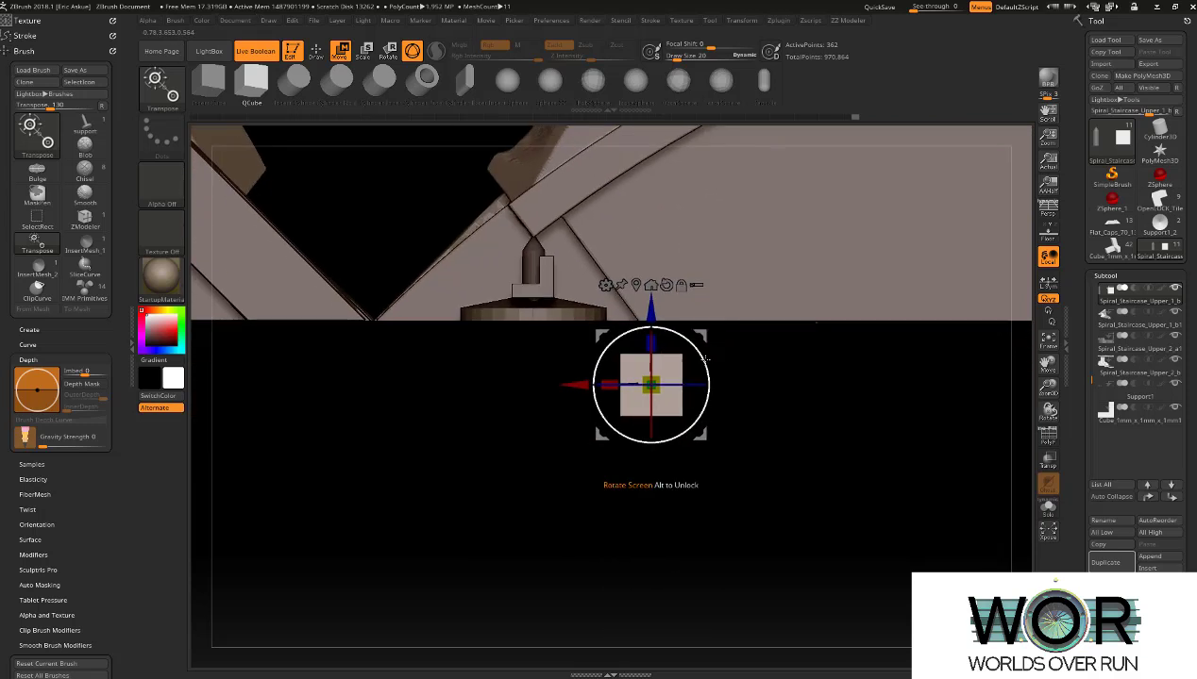
{"action": "left_click_drag", "start_coordinate": [705, 389], "coordinate": [669, 336]}
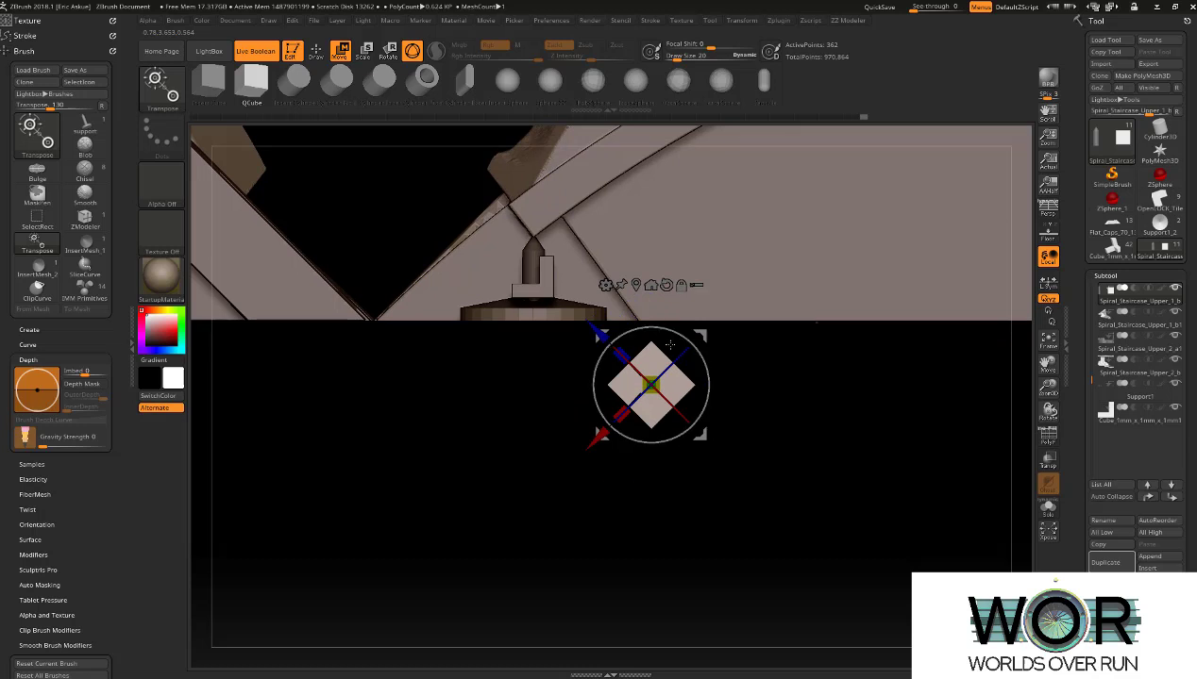
{"action": "left_click_drag", "start_coordinate": [701, 437], "coordinate": [611, 260]}
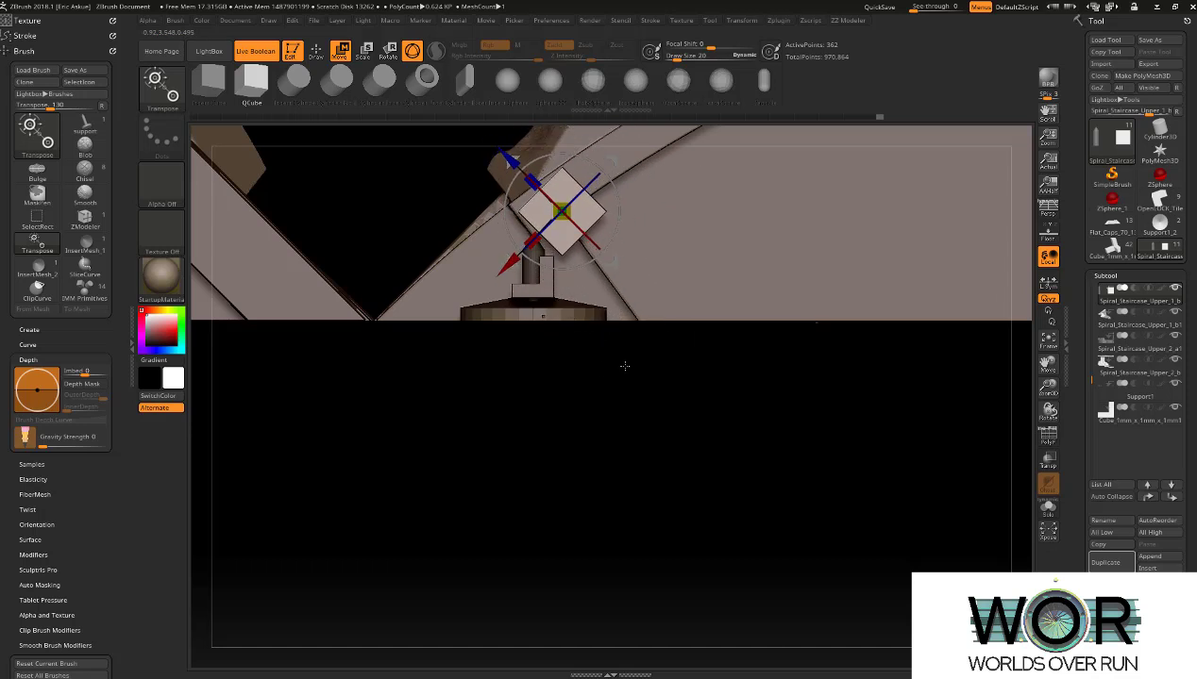
{"action": "left_click_drag", "start_coordinate": [653, 425], "coordinate": [576, 328]}
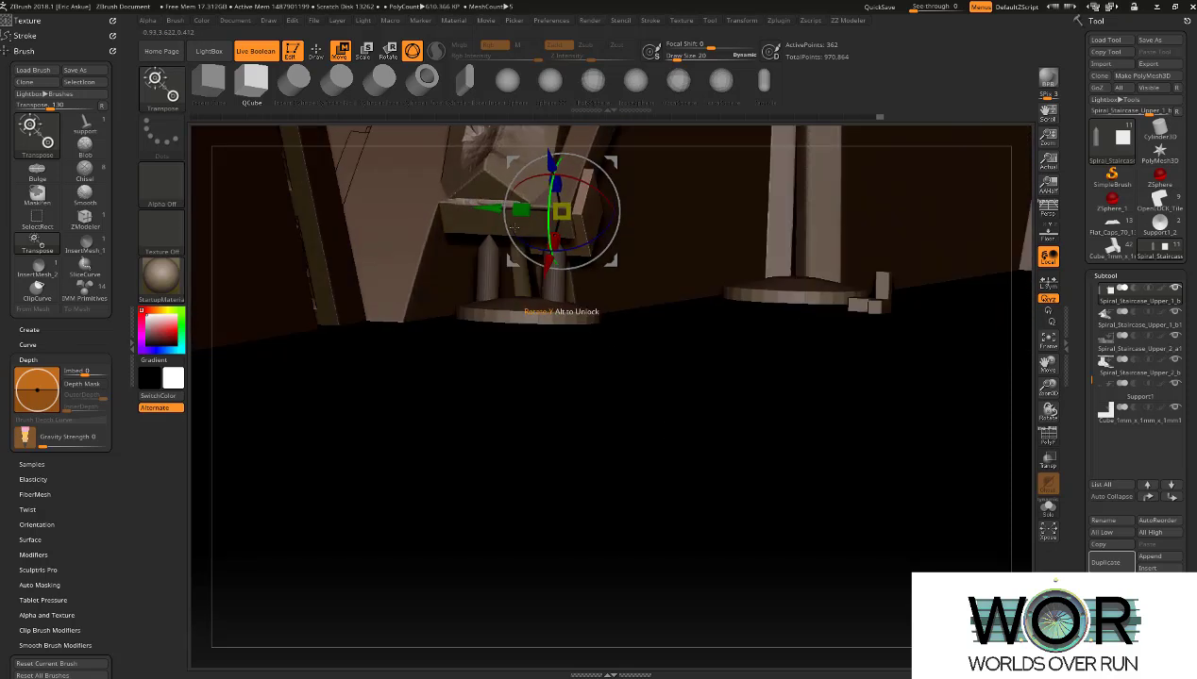
Move the diamond cube away from the post in the side view and stretch it along its diagonal axis into a slanted bar.
{"action": "left_click_drag", "start_coordinate": [514, 227], "coordinate": [555, 355], "text": "alt"}
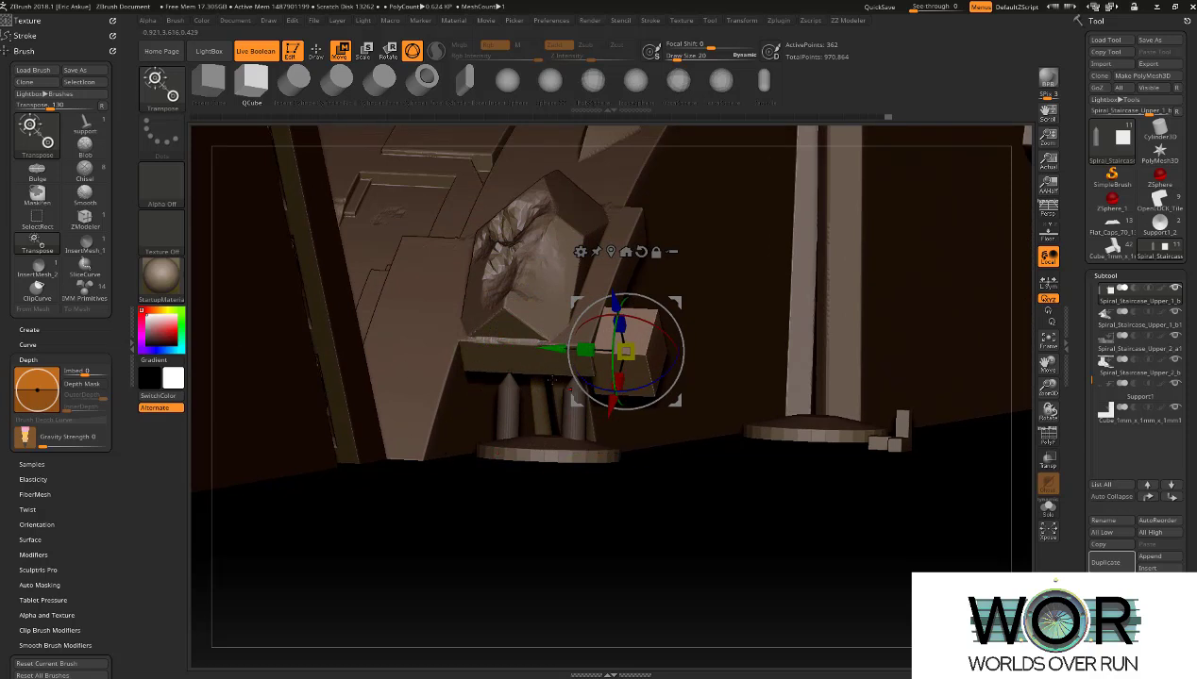
{"action": "right_click_drag", "start_coordinate": [553, 381], "coordinate": [480, 379]}
{"action": "right_click_drag", "start_coordinate": [621, 360], "coordinate": [603, 366], "text": "alt"}
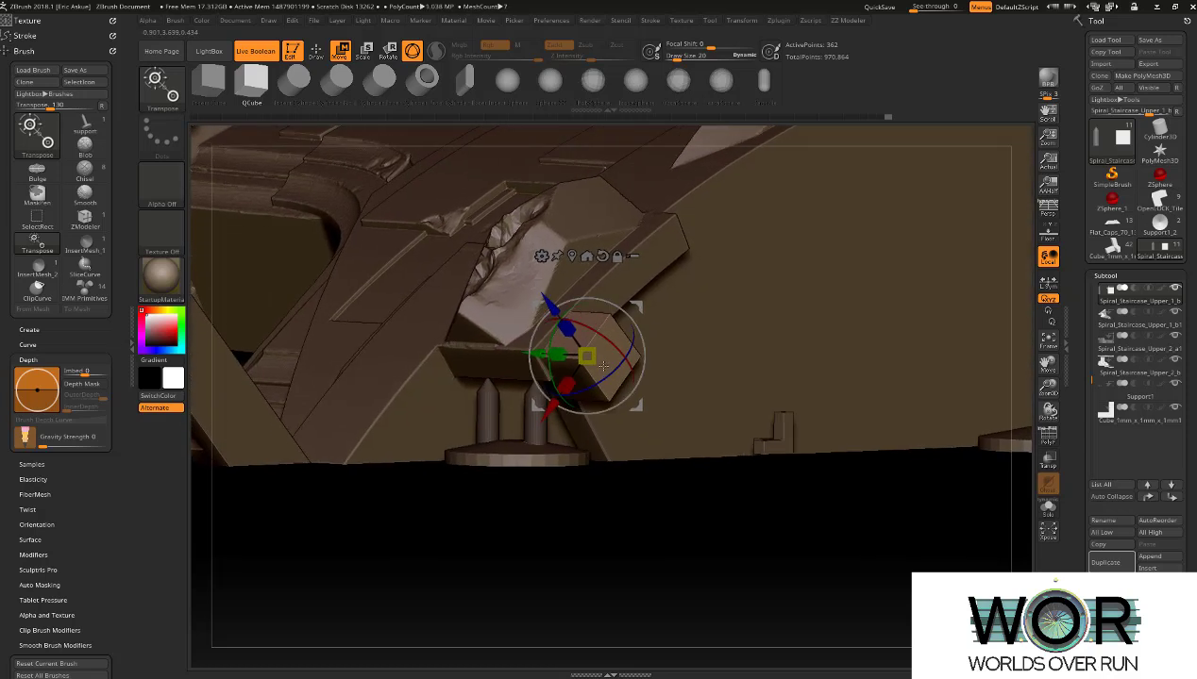
{"action": "left_click_drag", "start_coordinate": [603, 365], "coordinate": [568, 492]}
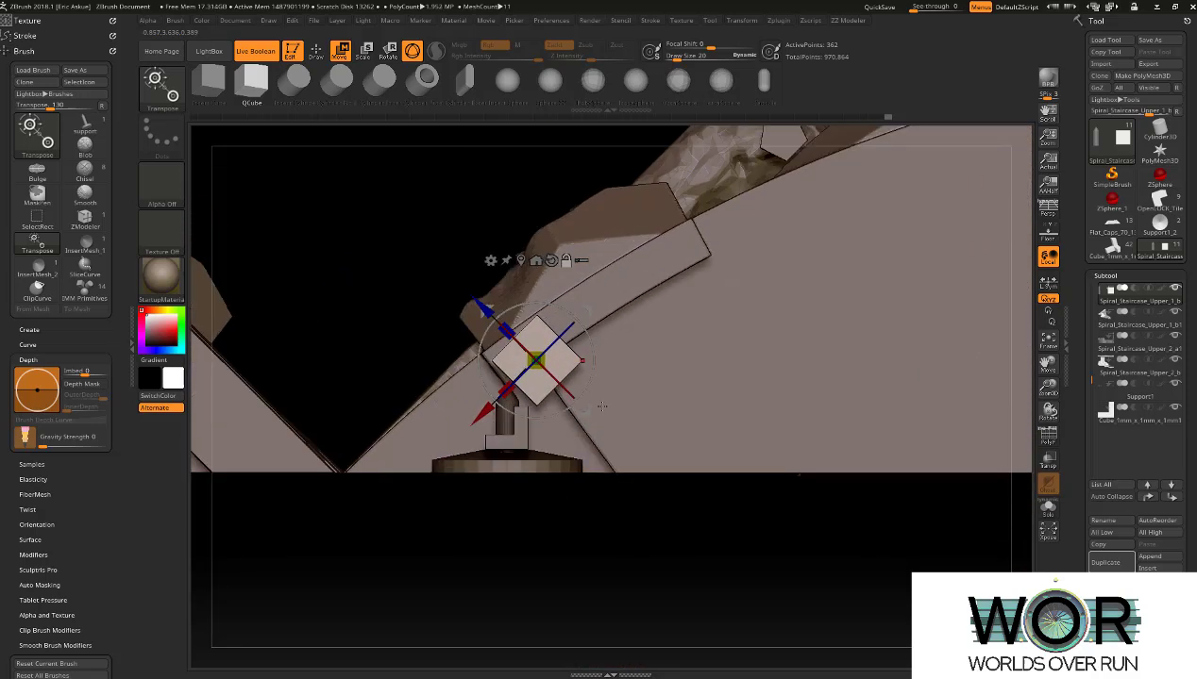
{"action": "left_click_drag", "start_coordinate": [601, 406], "coordinate": [584, 351]}
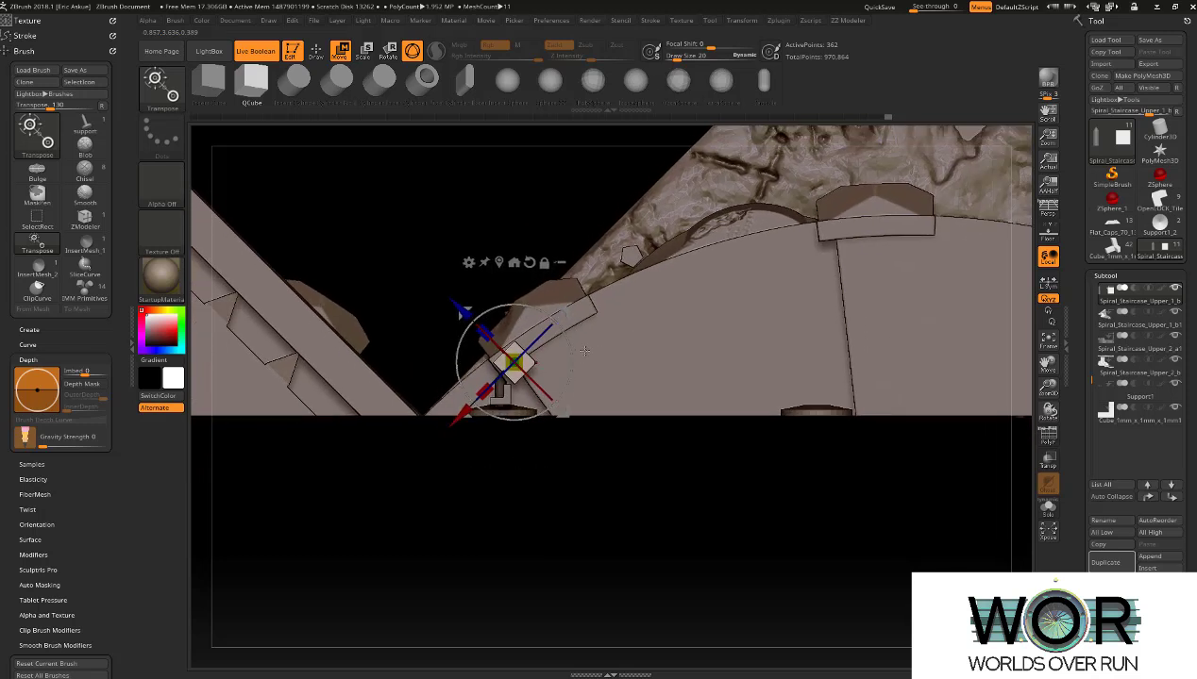
{"action": "left_click_drag", "start_coordinate": [512, 368], "coordinate": [682, 400]}
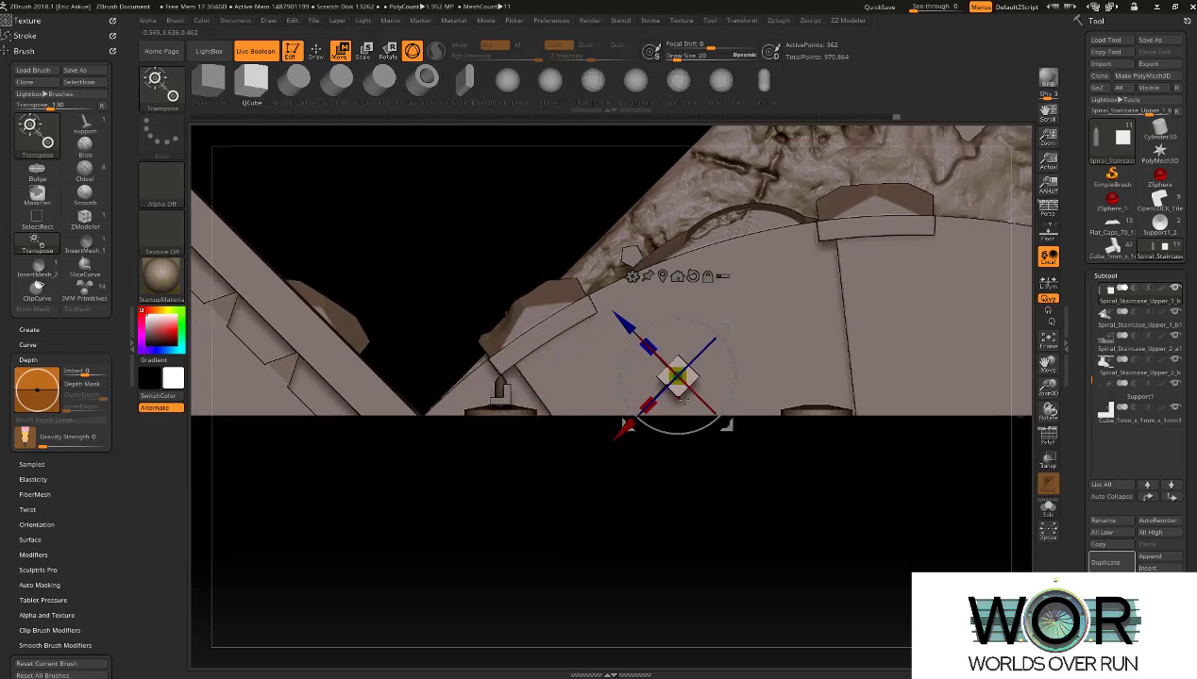
{"action": "left_click_drag", "start_coordinate": [648, 348], "coordinate": [622, 321]}
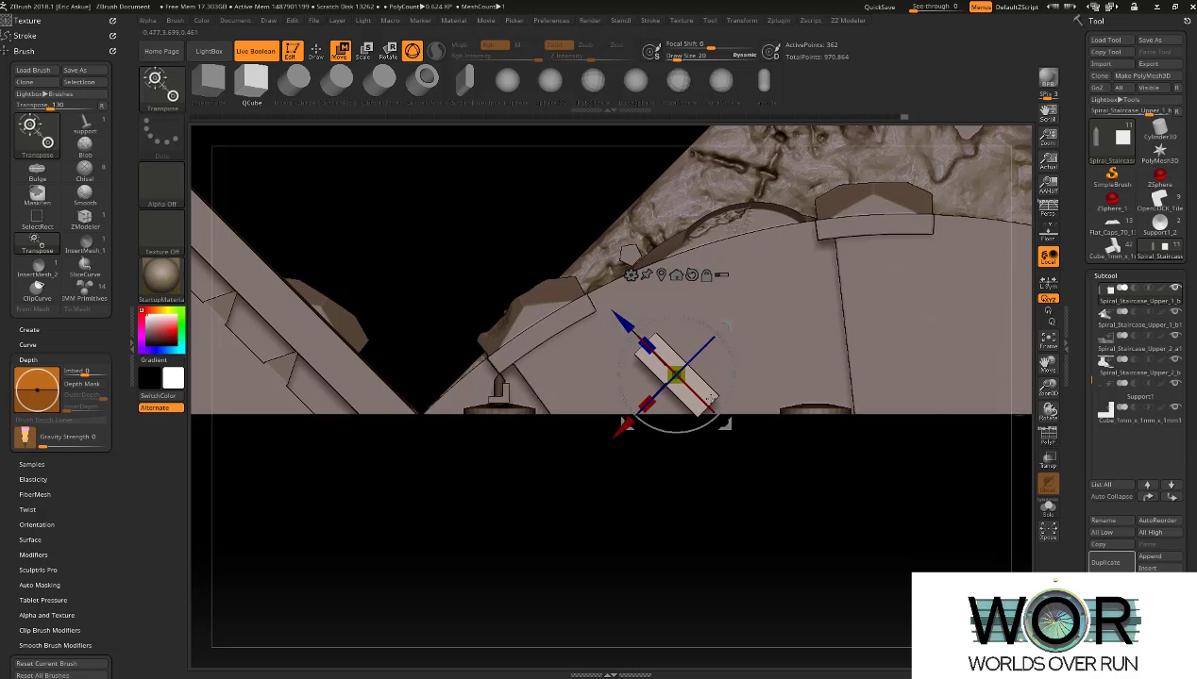
Move the slanted bar next to the neighbouring triangular section's sloped edge, in the gap beside the support disc.
{"action": "right_click_drag", "start_coordinate": [628, 404], "coordinate": [804, 375], "text": "alt"}
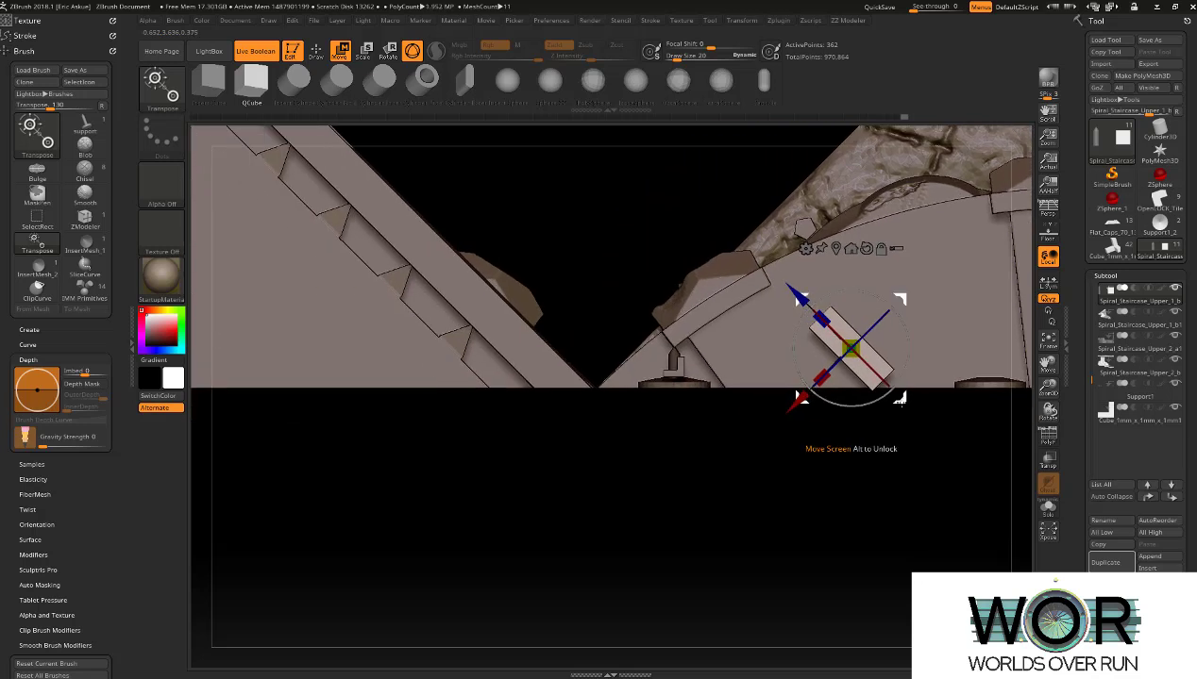
{"action": "left_click_drag", "start_coordinate": [906, 404], "coordinate": [623, 397]}
{"action": "right_click_drag", "start_coordinate": [604, 406], "coordinate": [817, 609], "text": "alt"}
{"action": "right_click_drag", "start_coordinate": [404, 233], "coordinate": [673, 528], "text": "alt"}
{"action": "right_click_drag", "start_coordinate": [674, 529], "coordinate": [193, 193], "text": "alt"}
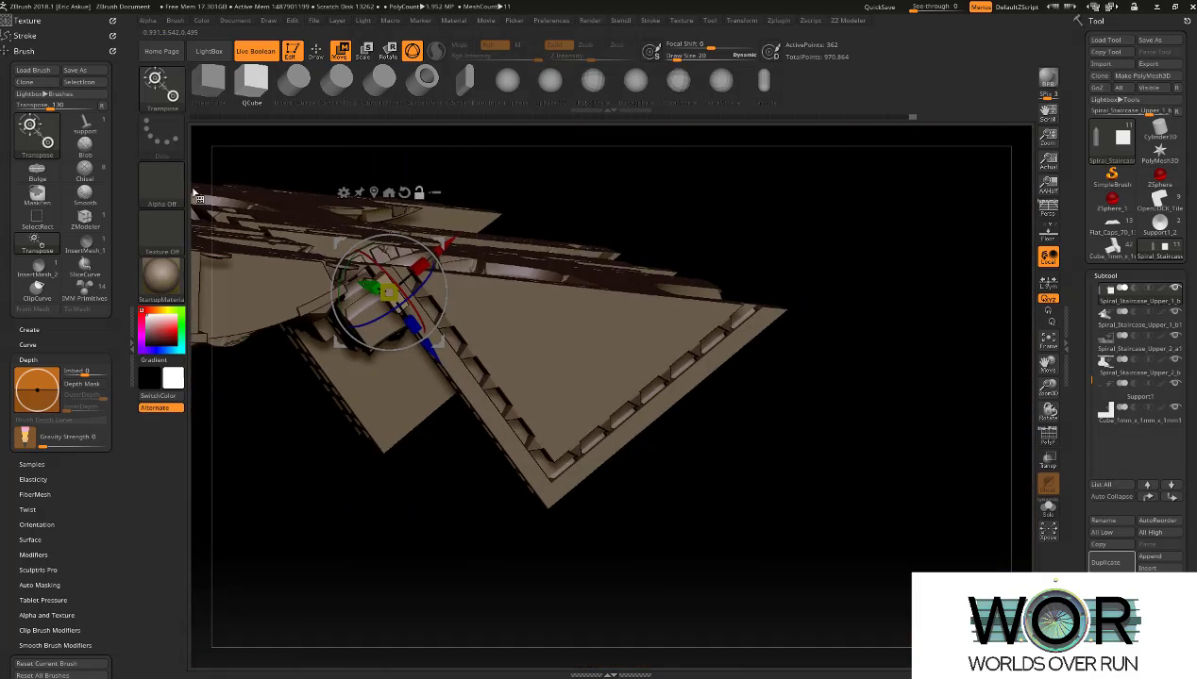
{"action": "key", "text": "alt+s"}
{"action": "key", "text": "alt+s"}
{"action": "right_click_drag", "start_coordinate": [516, 408], "coordinate": [493, 350], "text": "shift"}
{"action": "left_click_drag", "start_coordinate": [493, 350], "coordinate": [429, 345]}
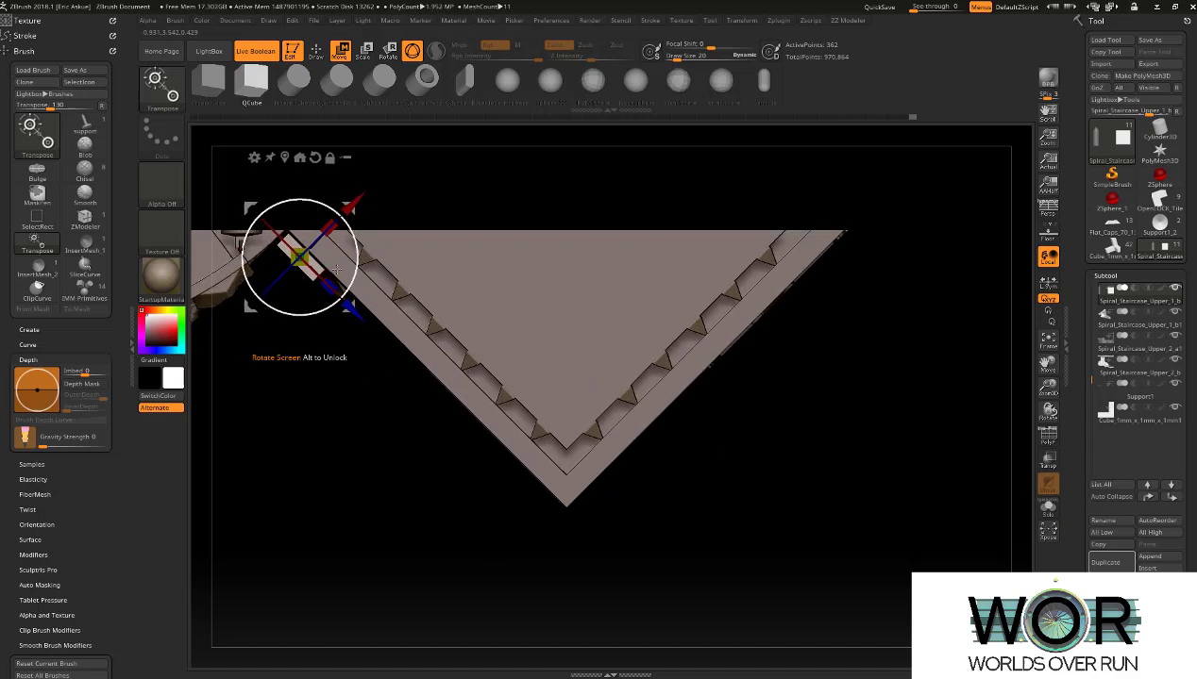
Move the bar along the triangular section's sloped edge to just outside its pointed tip.
{"action": "left_click_drag", "start_coordinate": [252, 307], "coordinate": [488, 548]}
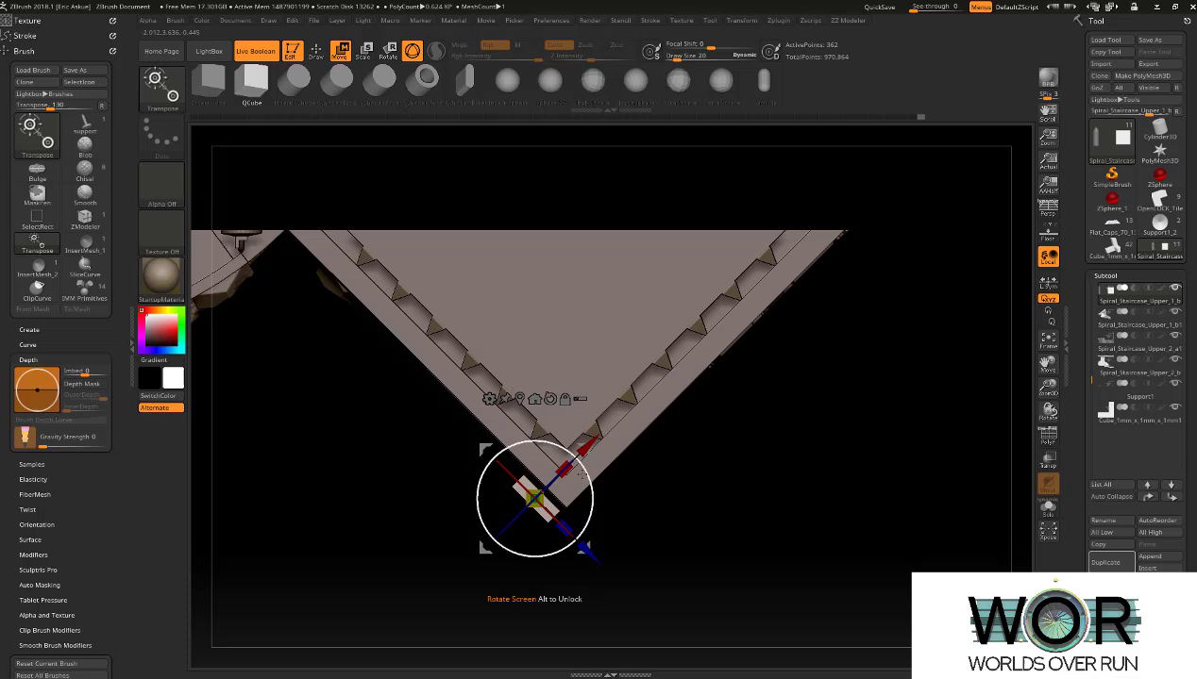
{"action": "left_click_drag", "start_coordinate": [453, 471], "coordinate": [479, 464], "text": "alt"}
{"action": "left_click_drag", "start_coordinate": [433, 385], "coordinate": [482, 381], "text": "alt"}
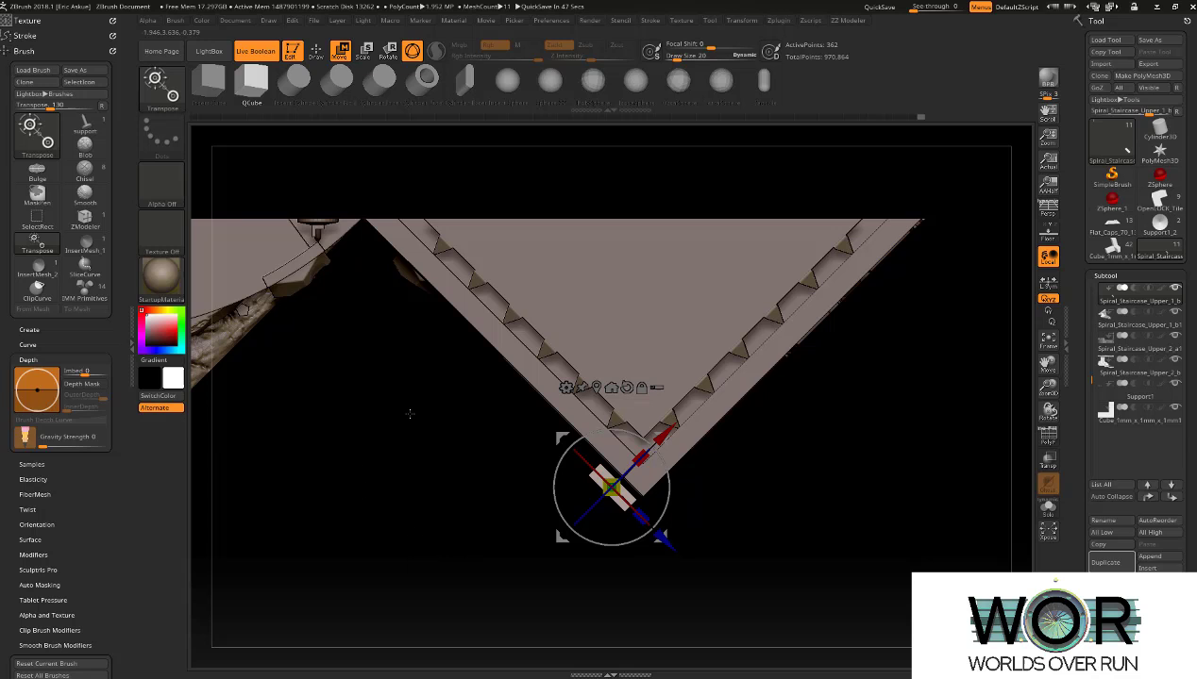
{"action": "left_click_drag", "start_coordinate": [433, 404], "coordinate": [642, 394], "text": "alt"}
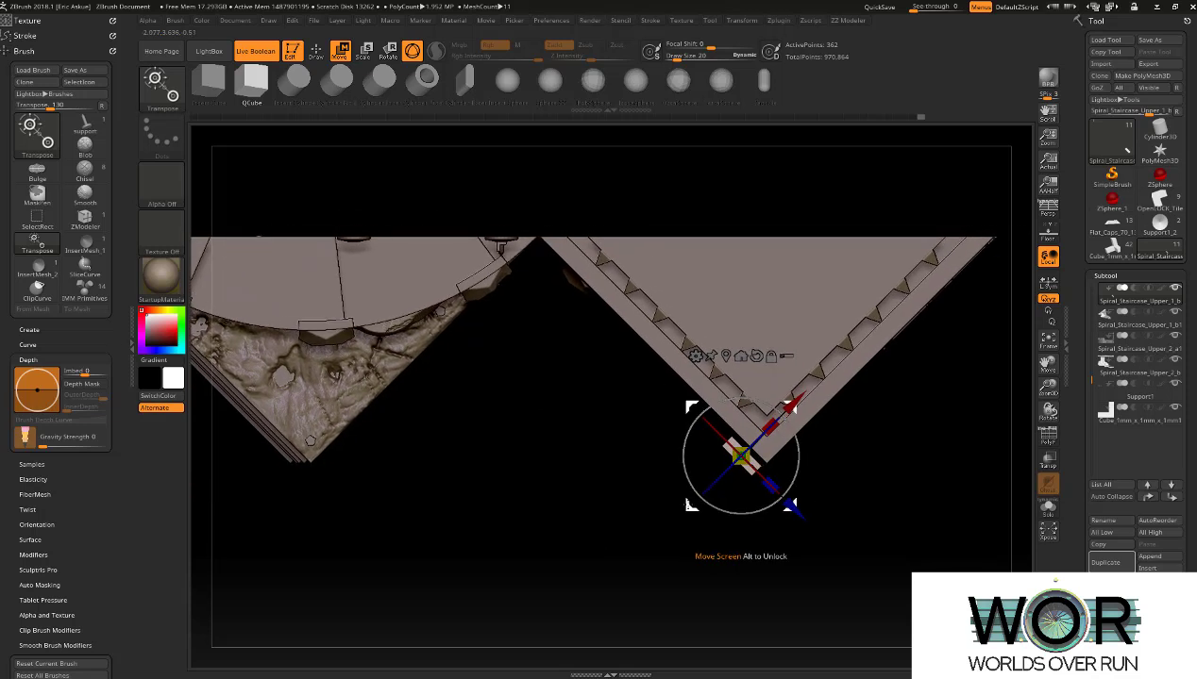
Return the bar to the gap between the two staircase sections, next to the support disc, and check its placement up close.
{"action": "left_click_drag", "start_coordinate": [690, 507], "coordinate": [441, 613]}
{"action": "left_click_drag", "start_coordinate": [665, 464], "coordinate": [769, 385], "text": "alt"}
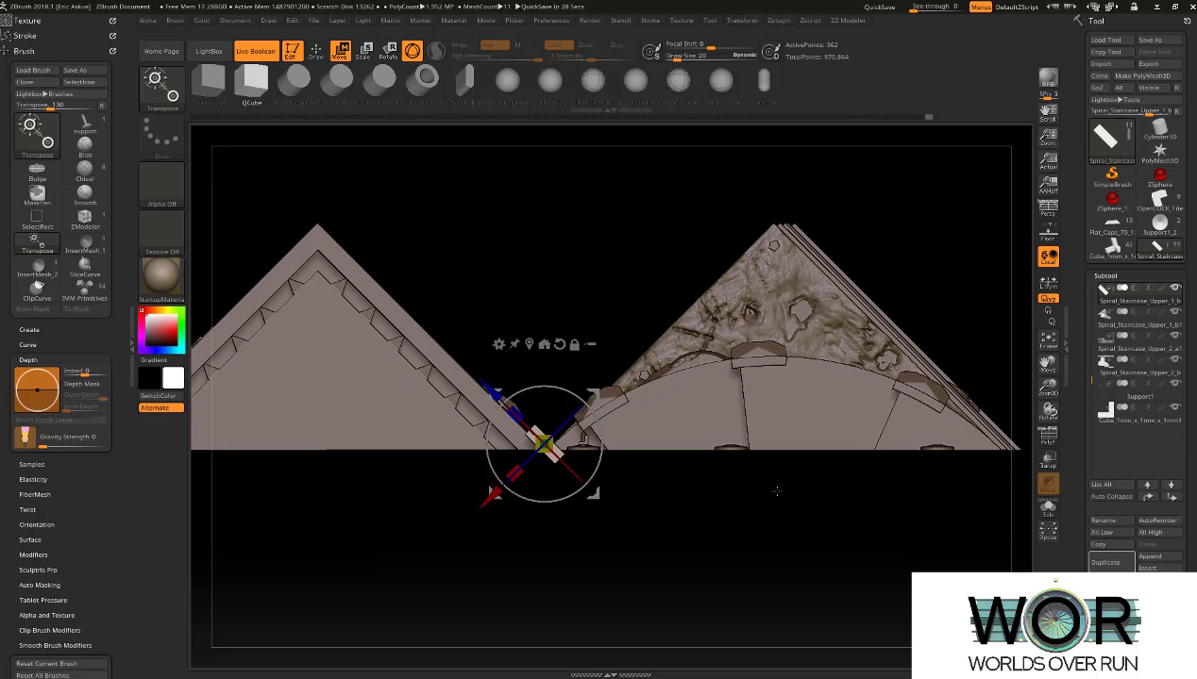
{"action": "left_click_drag", "start_coordinate": [775, 491], "coordinate": [641, 578]}
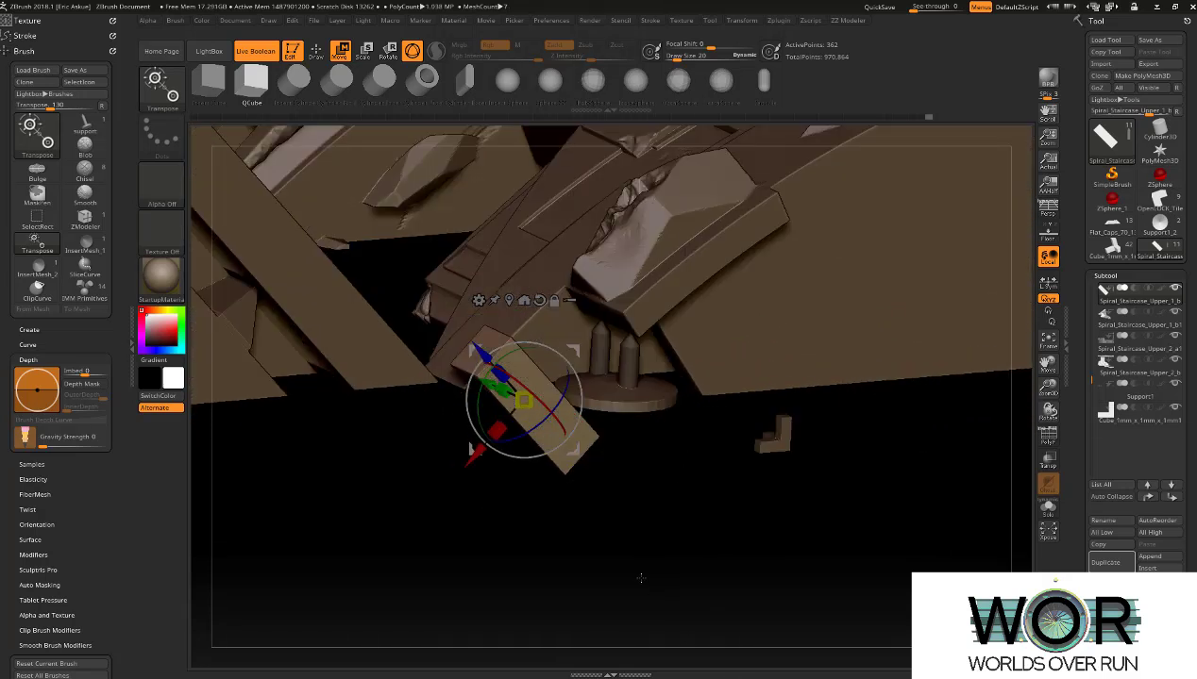
{"action": "scroll", "coordinate": [1191, 479], "scroll_direction": "down", "scroll_amount": 3}
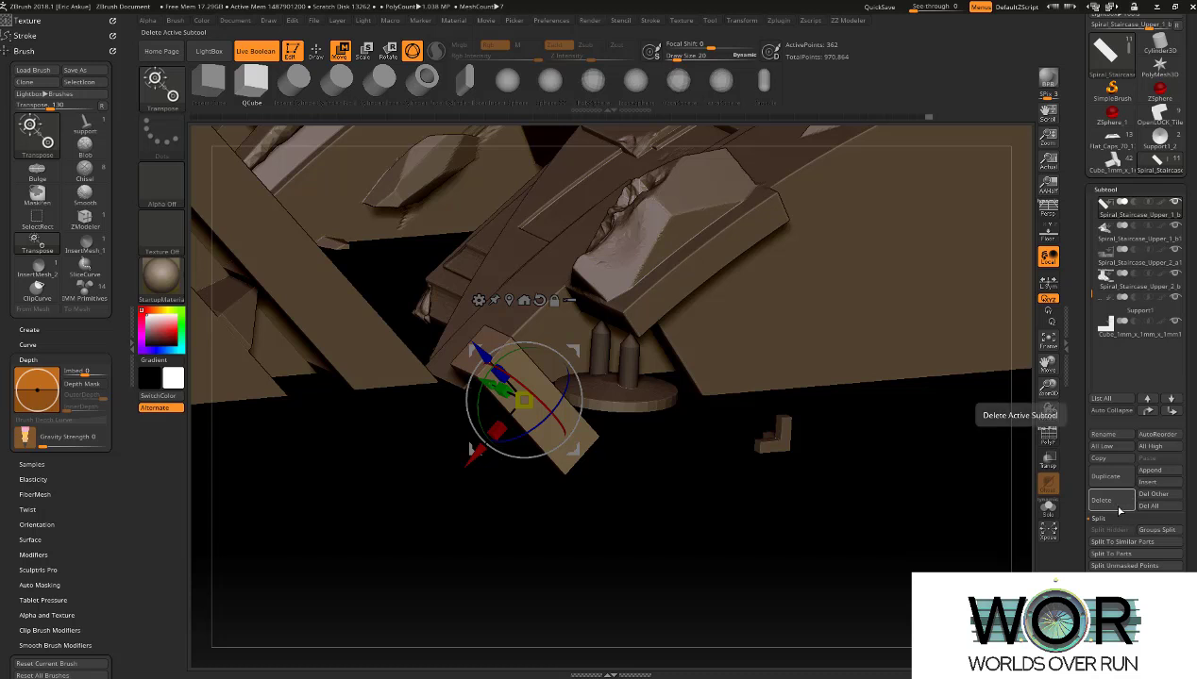
{"action": "key", "text": "shift+f"}
{"action": "key", "text": "shift+f"}
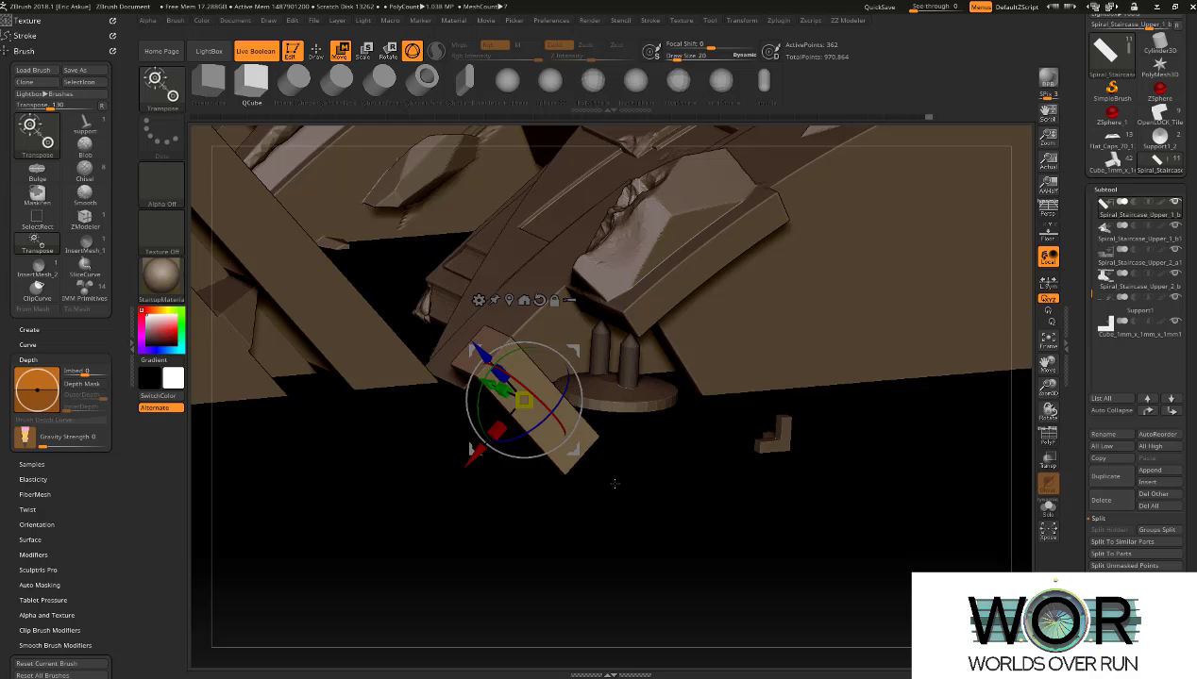